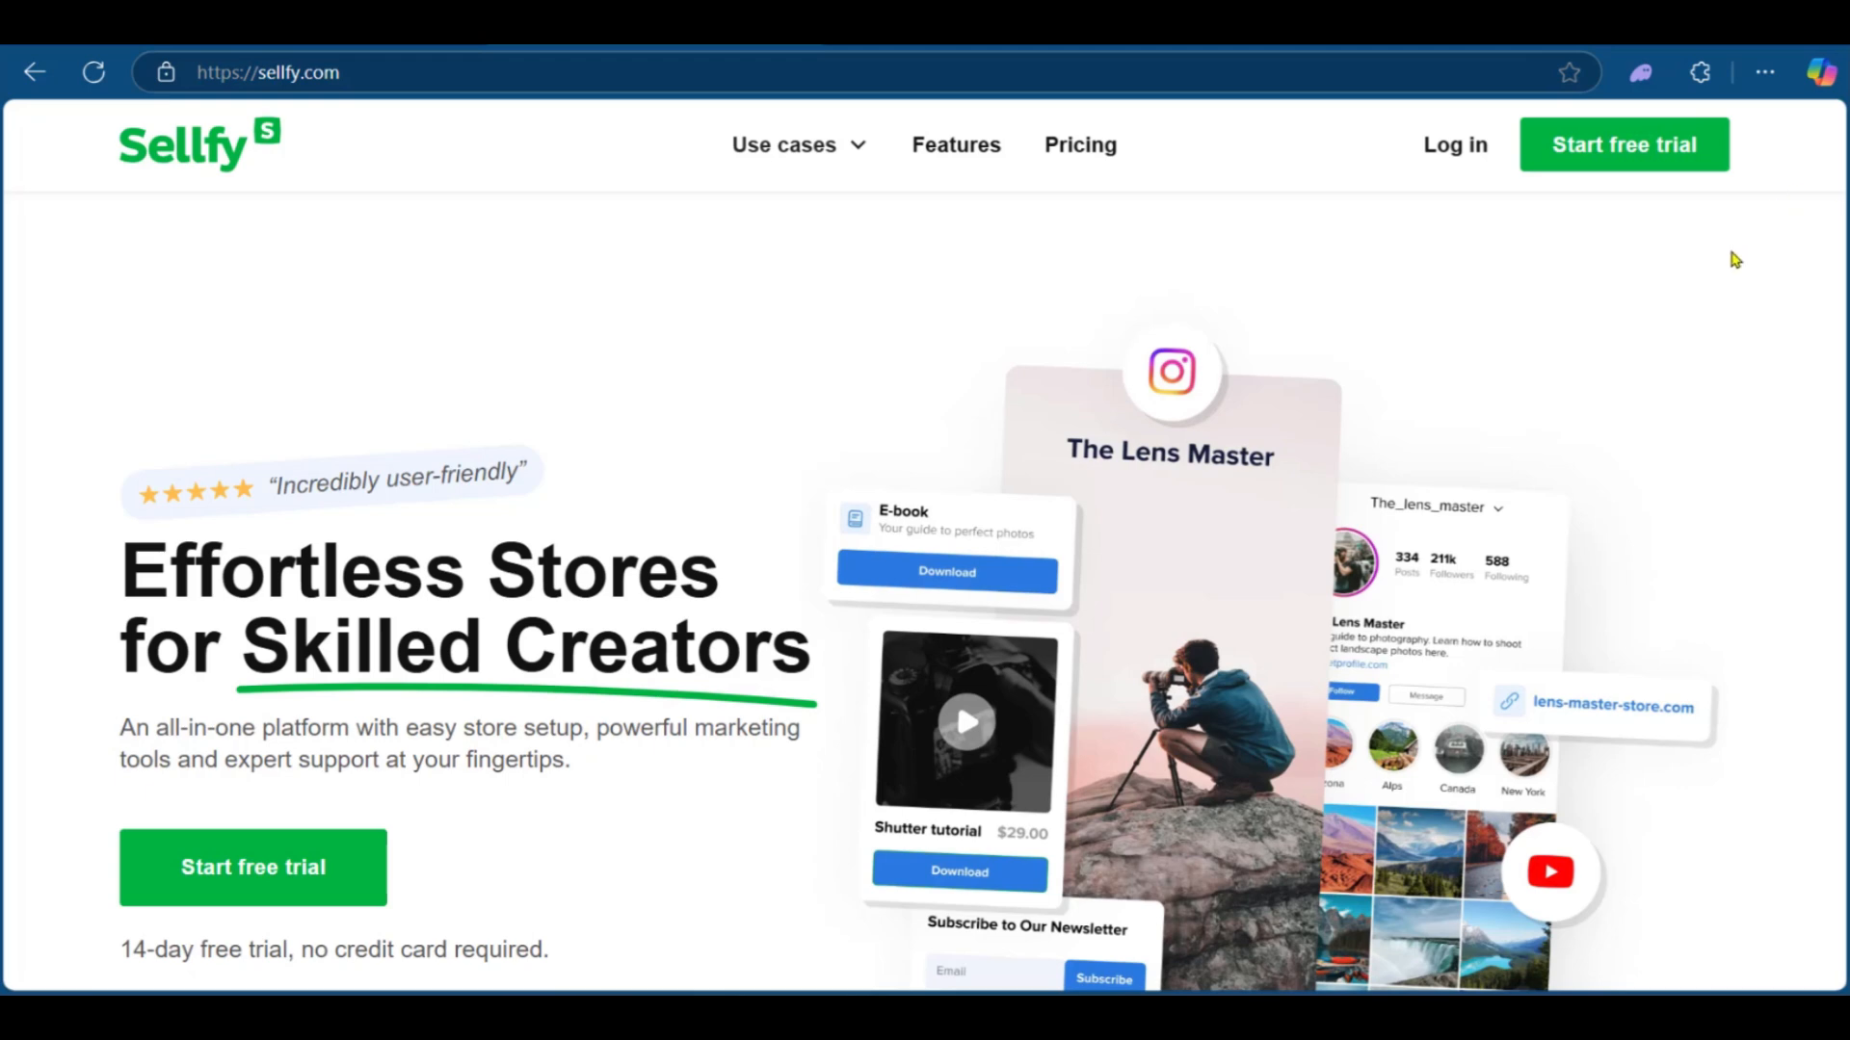
# Step: Scroll through the Sellfy homepage to examine its features and product categories
pyautogui.scroll(-4, 1835, 172)
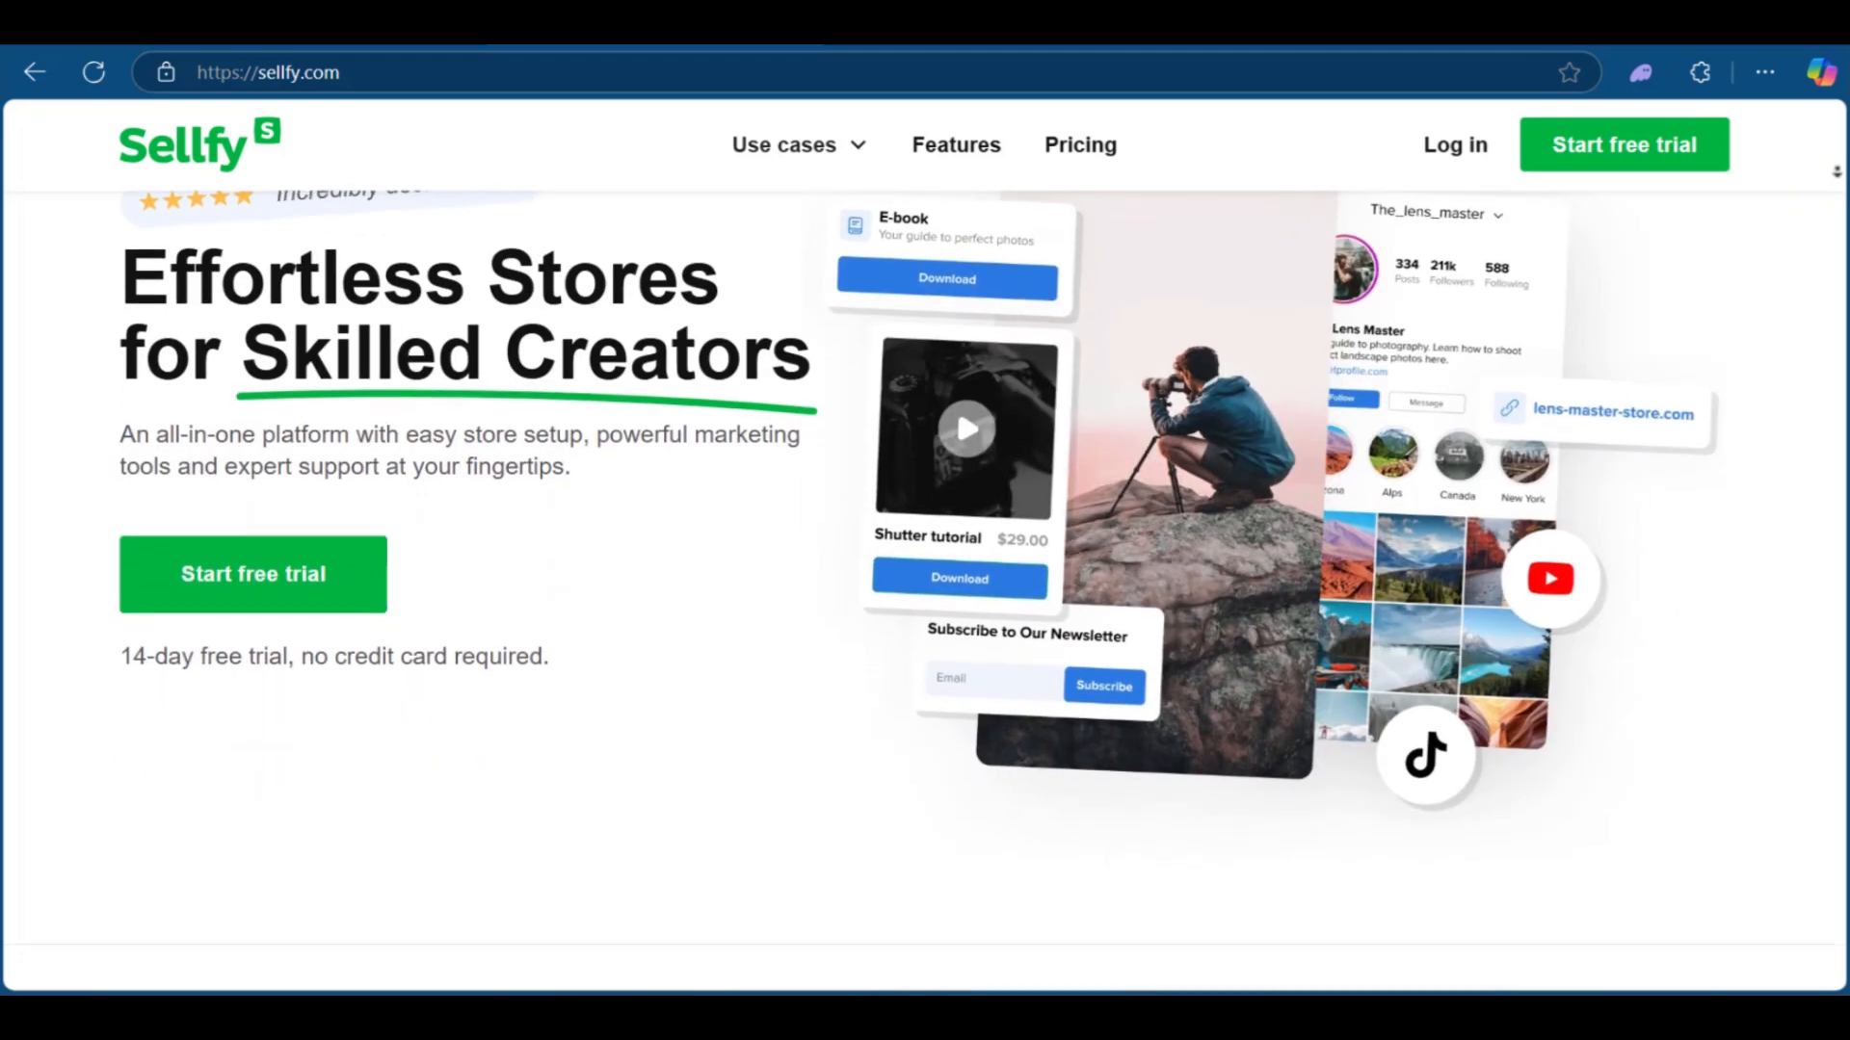
pyautogui.scroll(-2, 1836, 172)
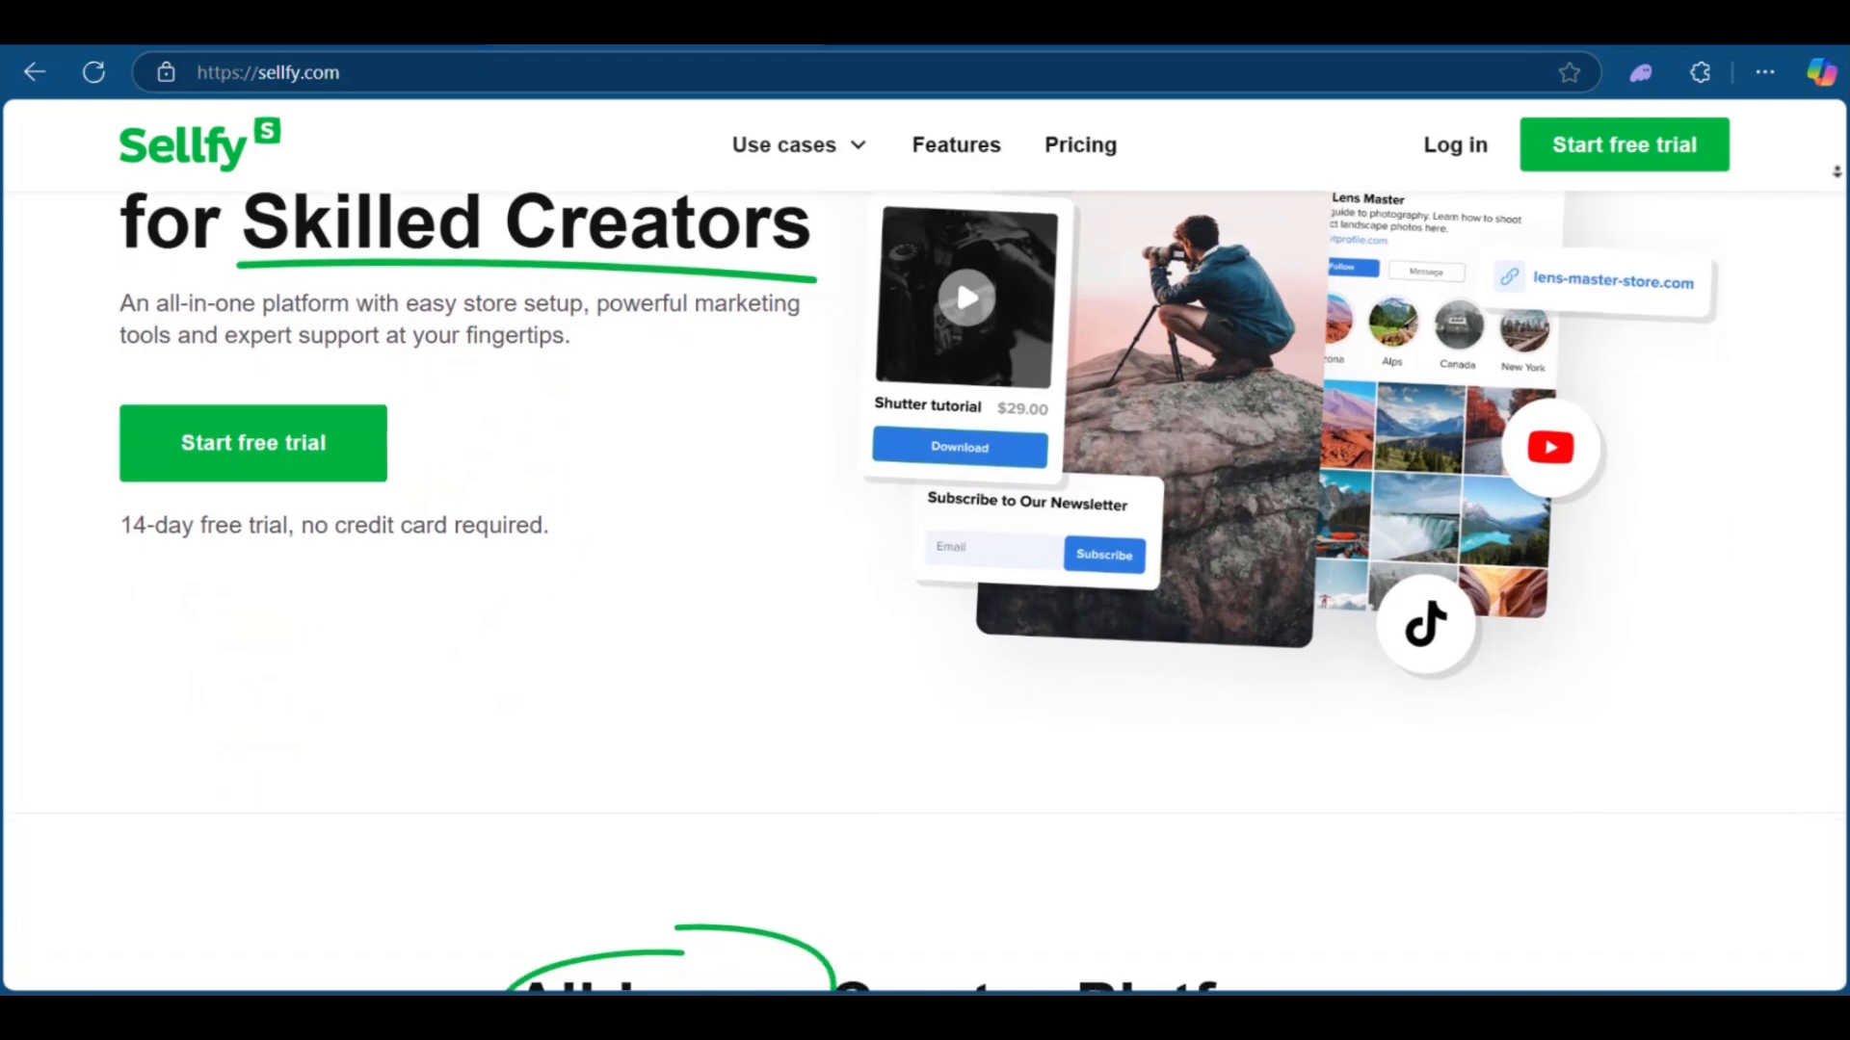
pyautogui.scroll(-2, 1836, 171)
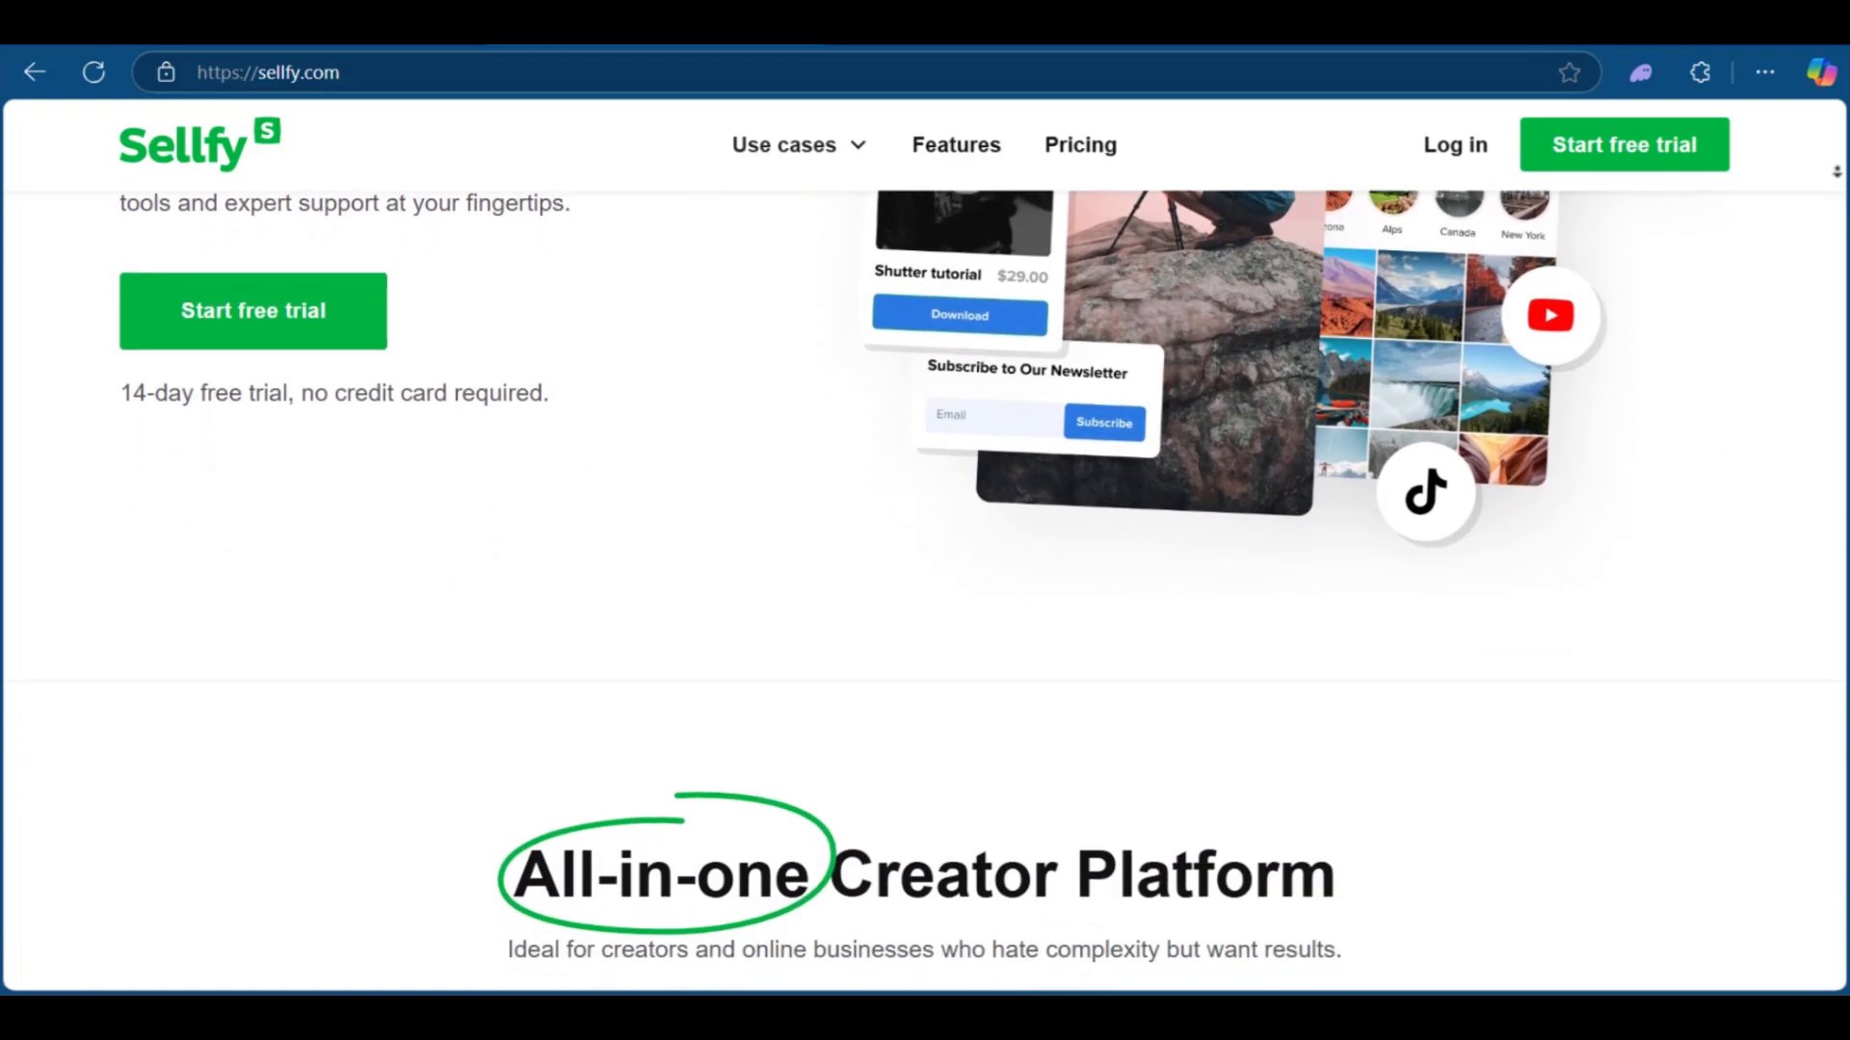
pyautogui.scroll(-3, 1836, 172)
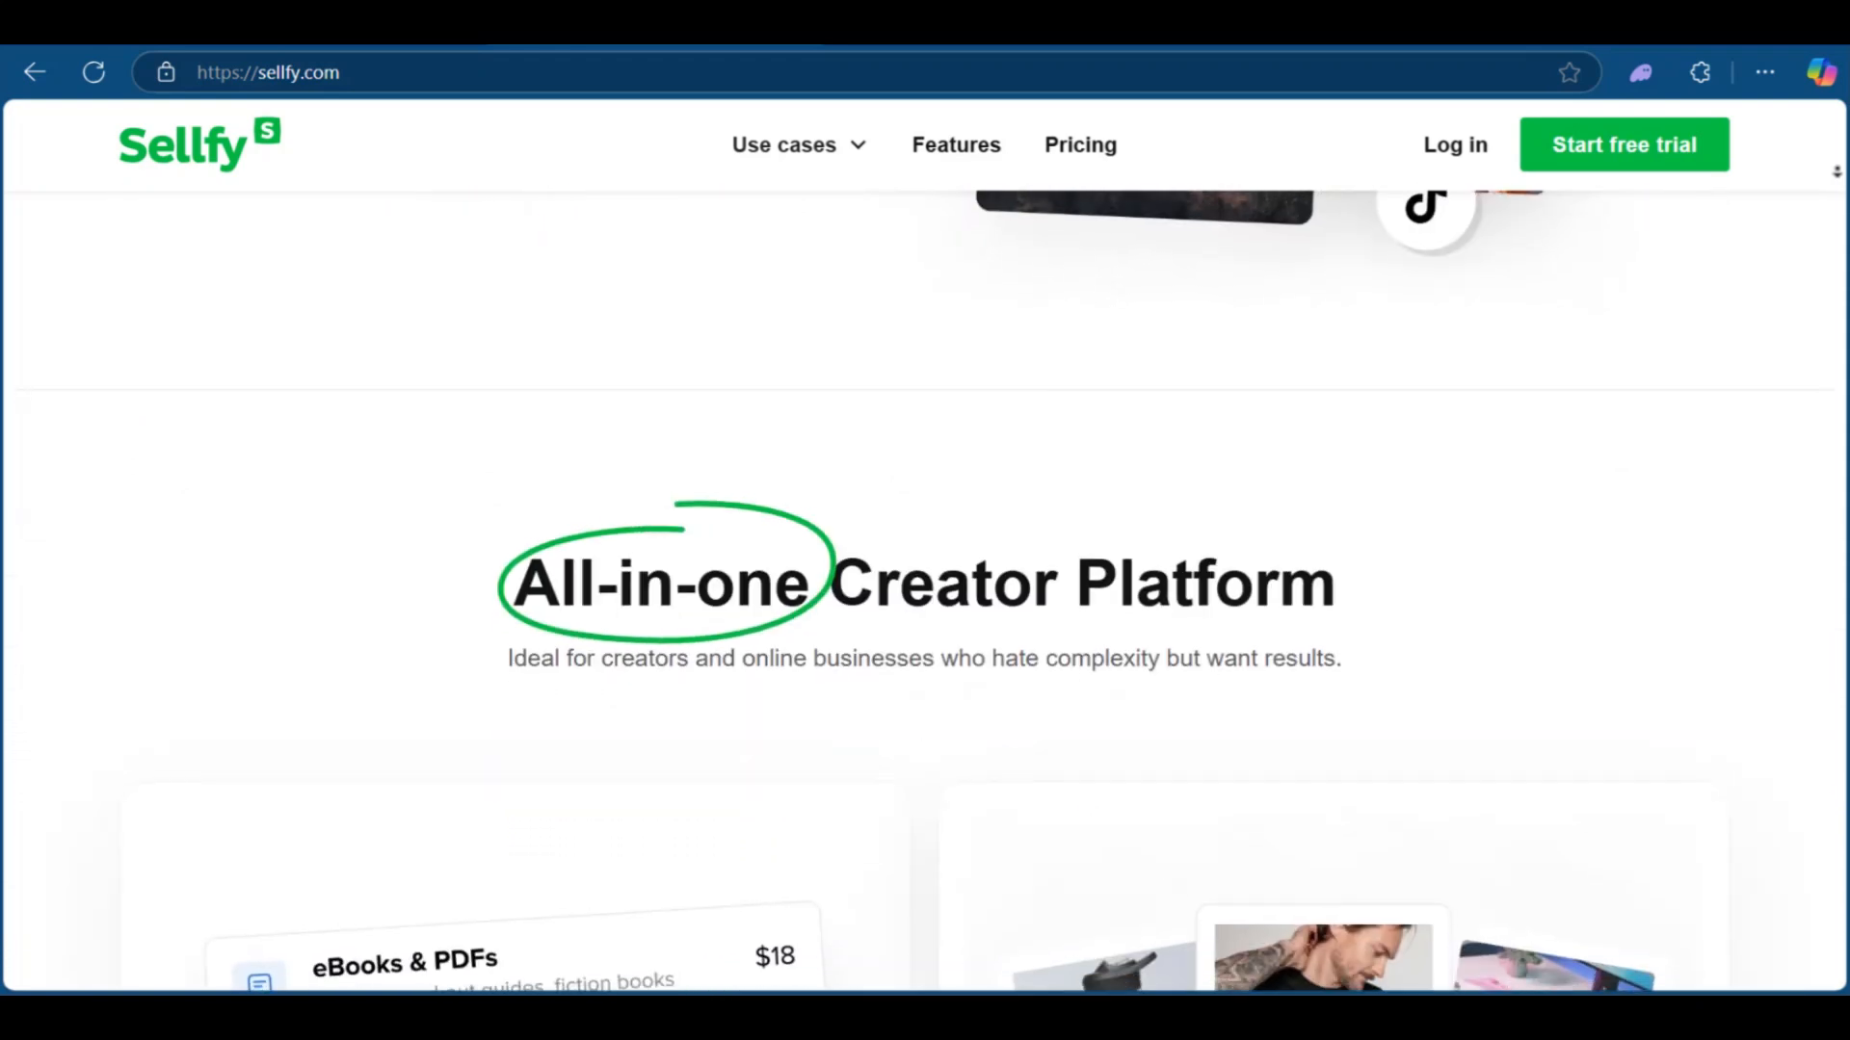
pyautogui.scroll(-2, 1836, 171)
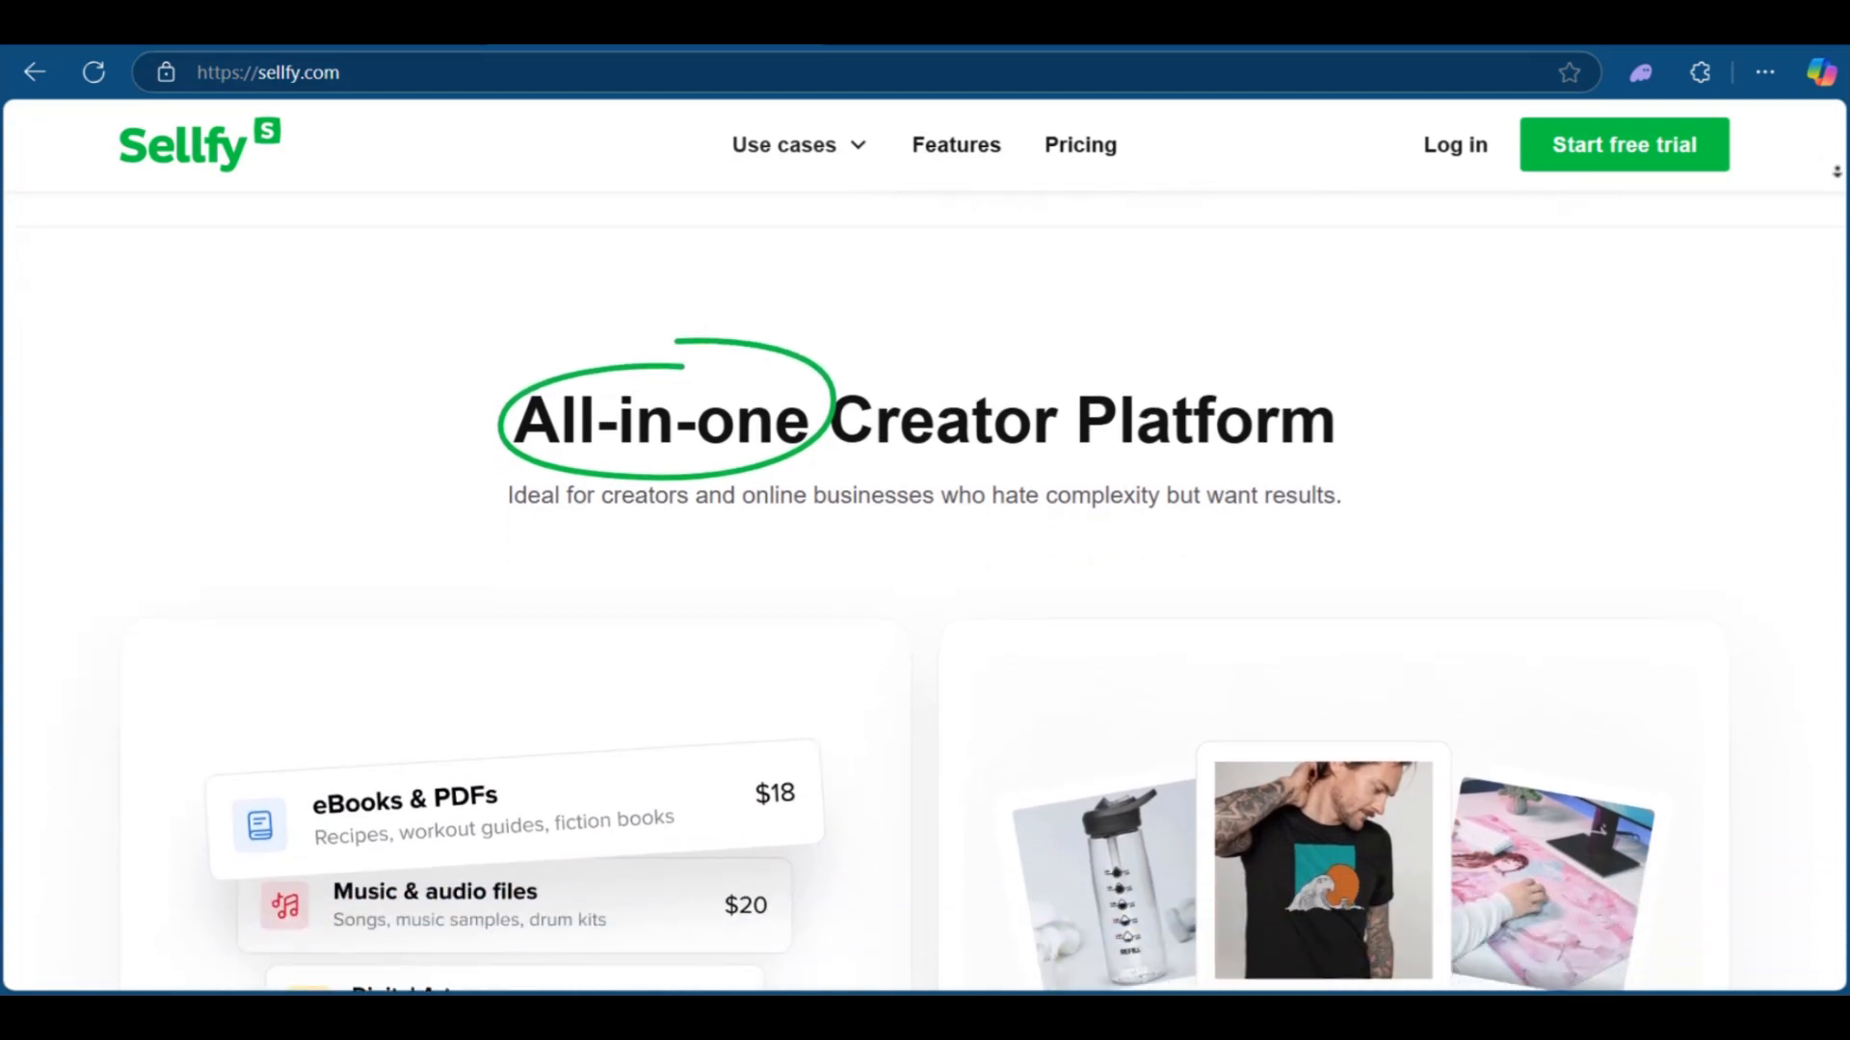
pyautogui.scroll(-2, 1836, 172)
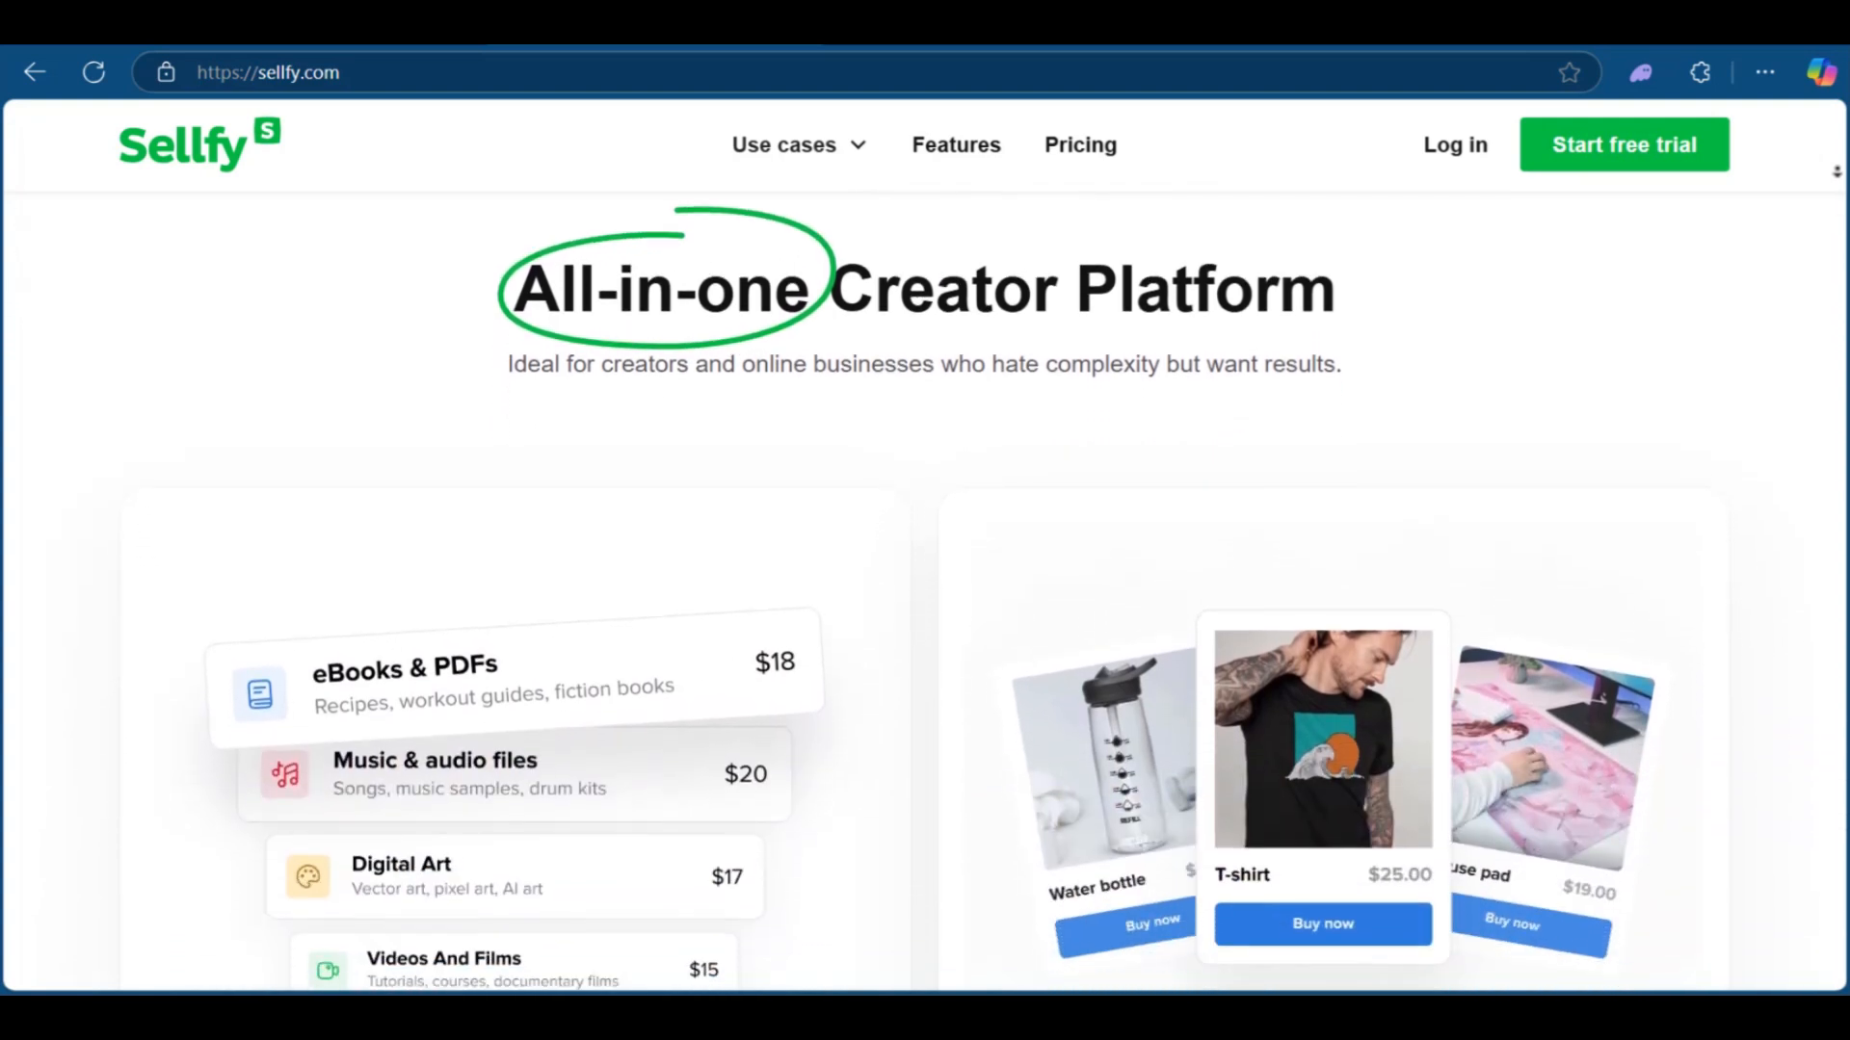
pyautogui.scroll(-2, 1836, 172)
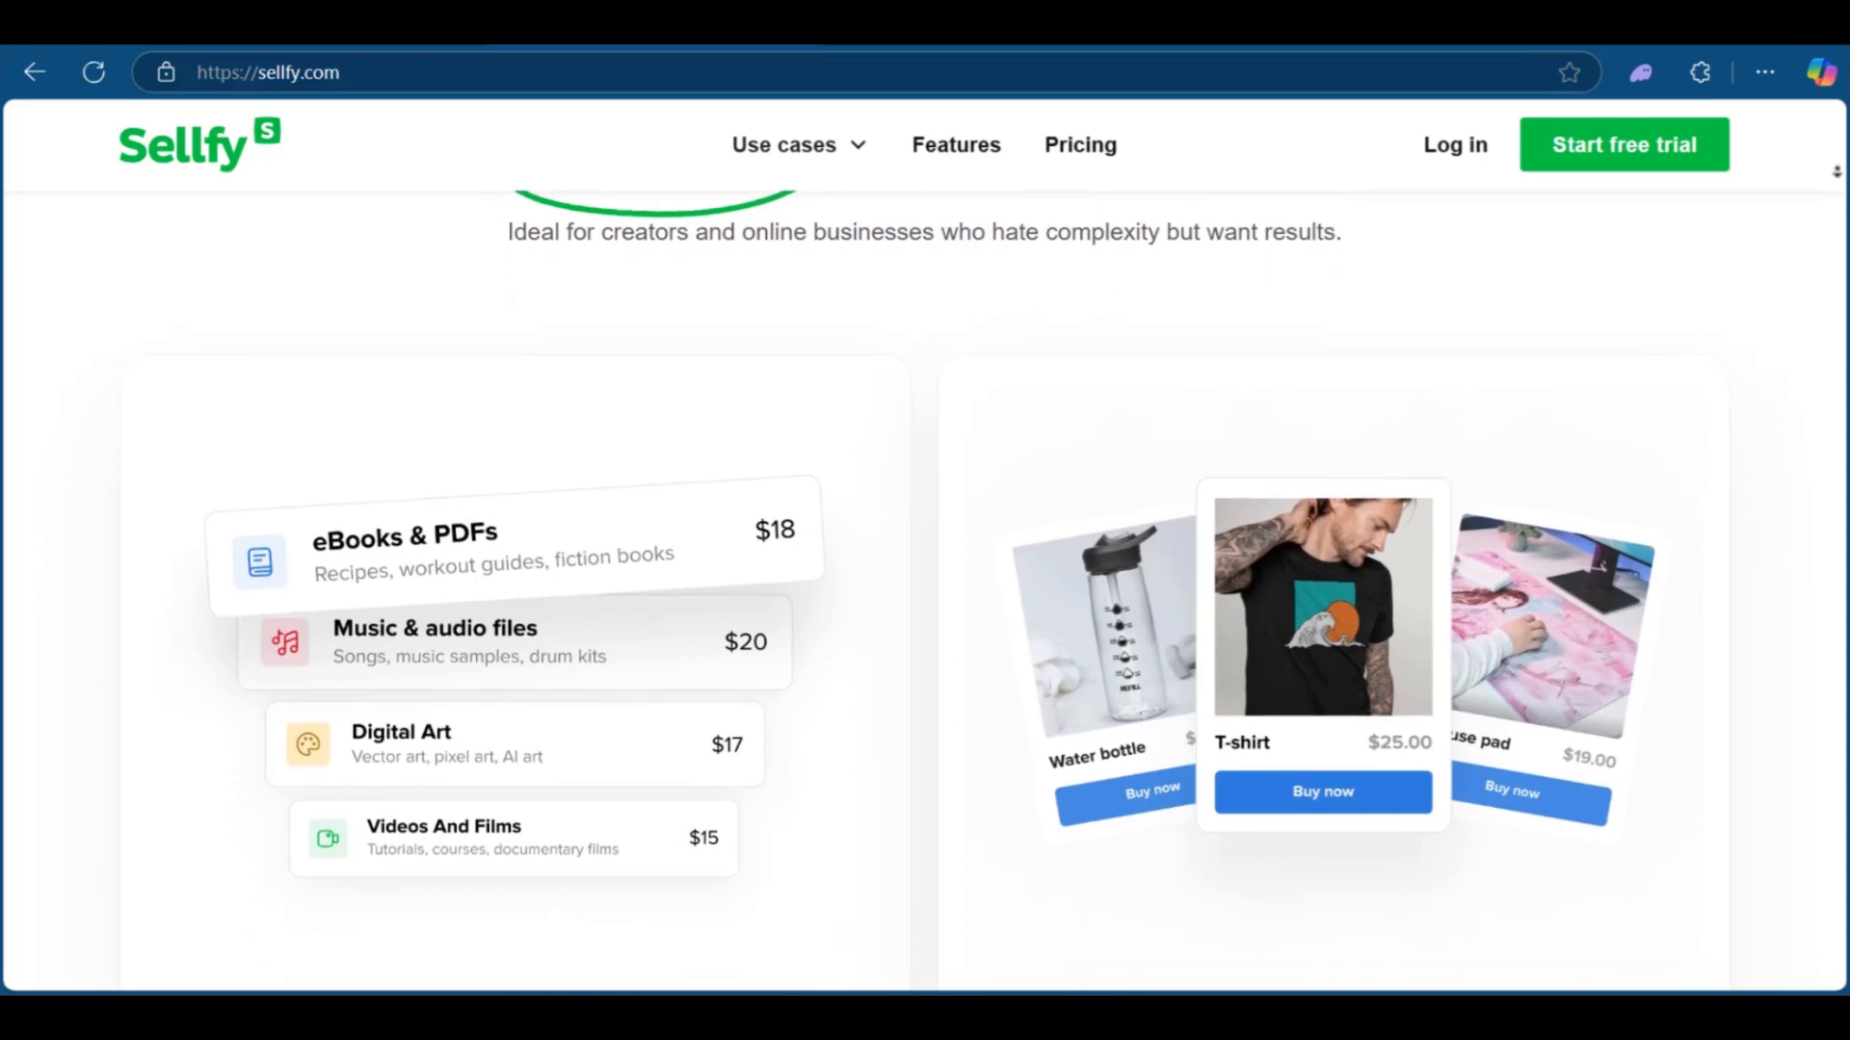
pyautogui.scroll(-2, 1836, 171)
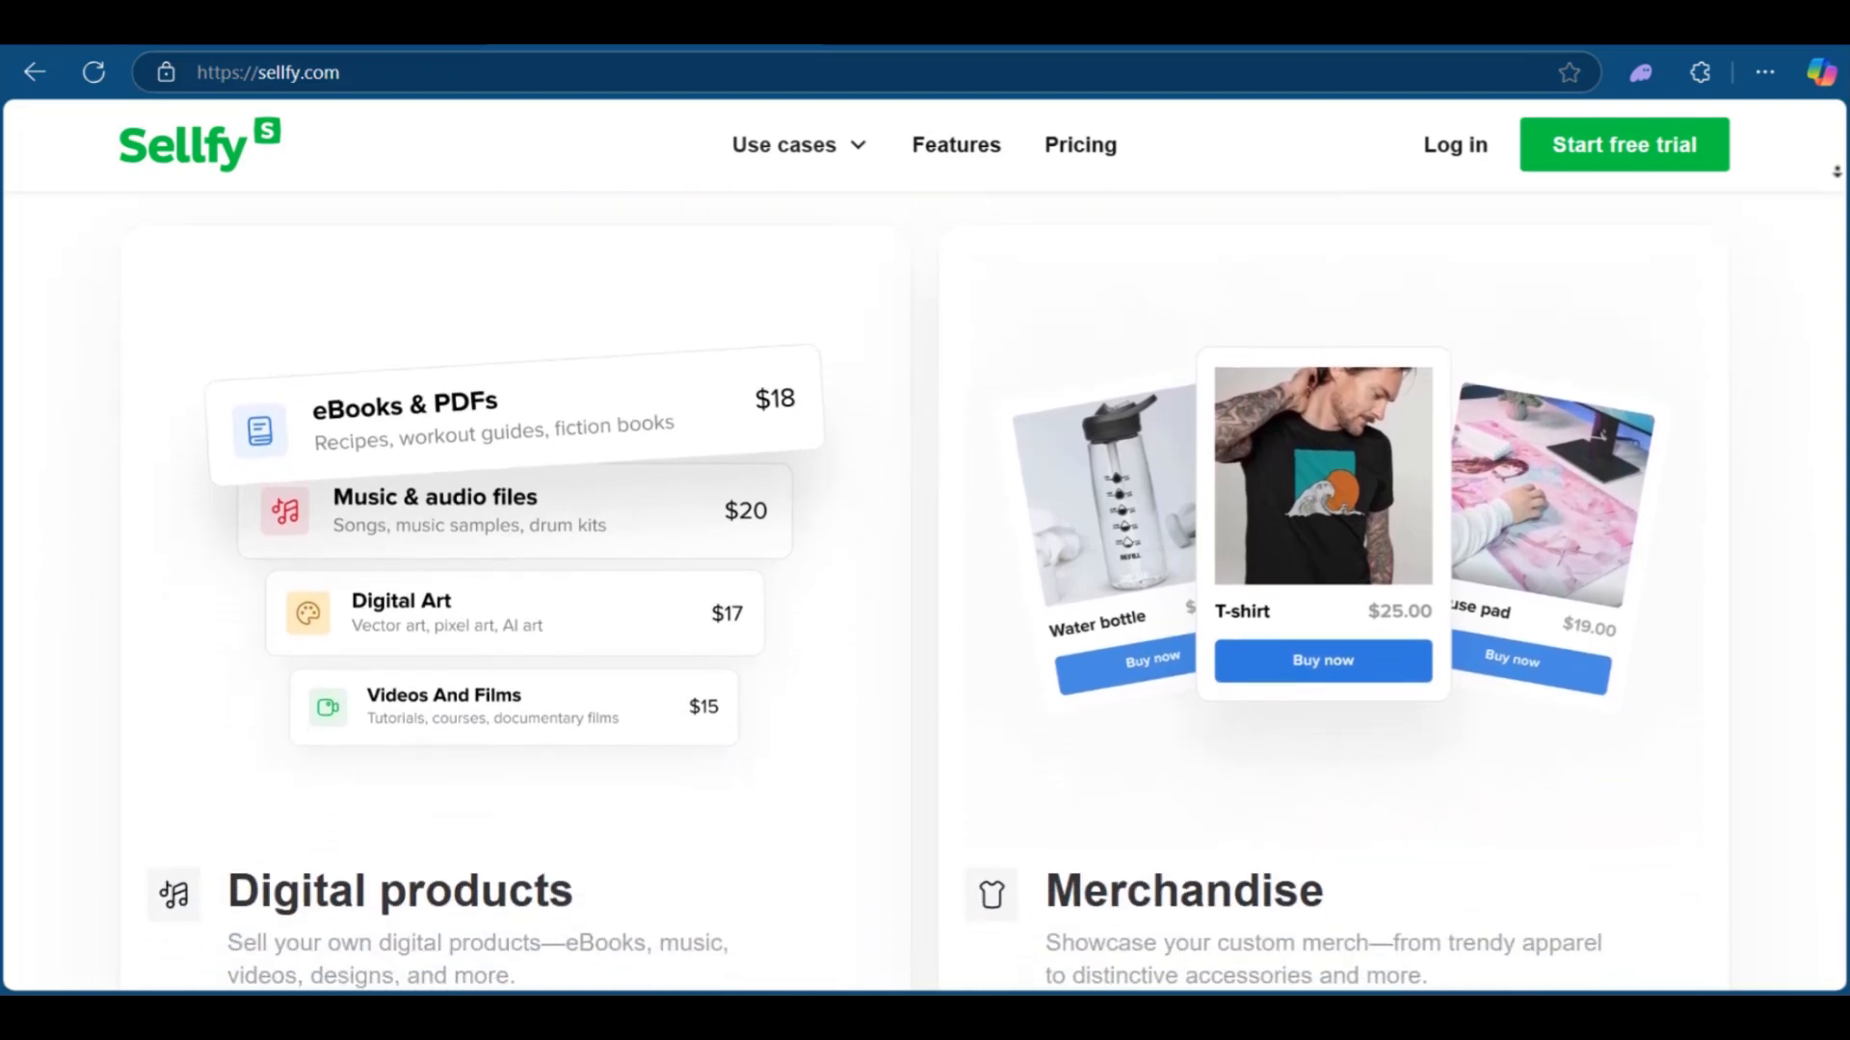
pyautogui.scroll(-4, 1836, 172)
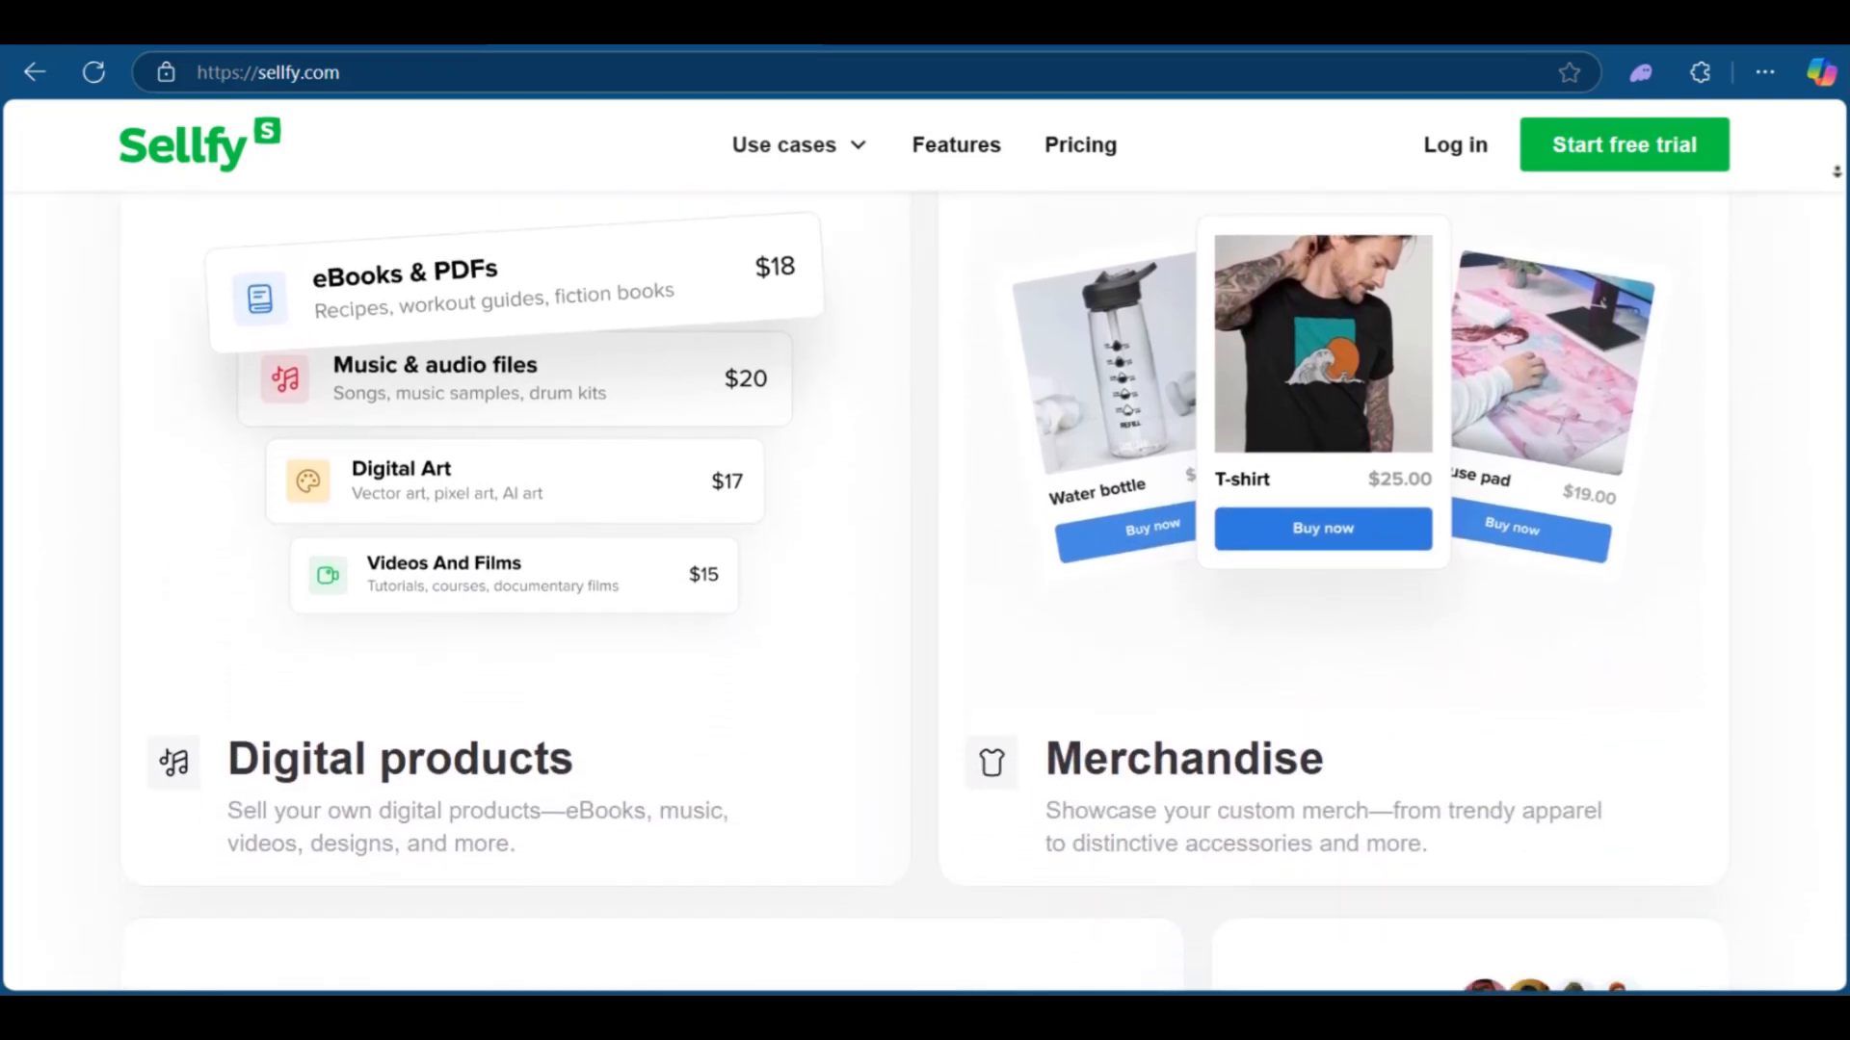
pyautogui.scroll(-2, 1836, 171)
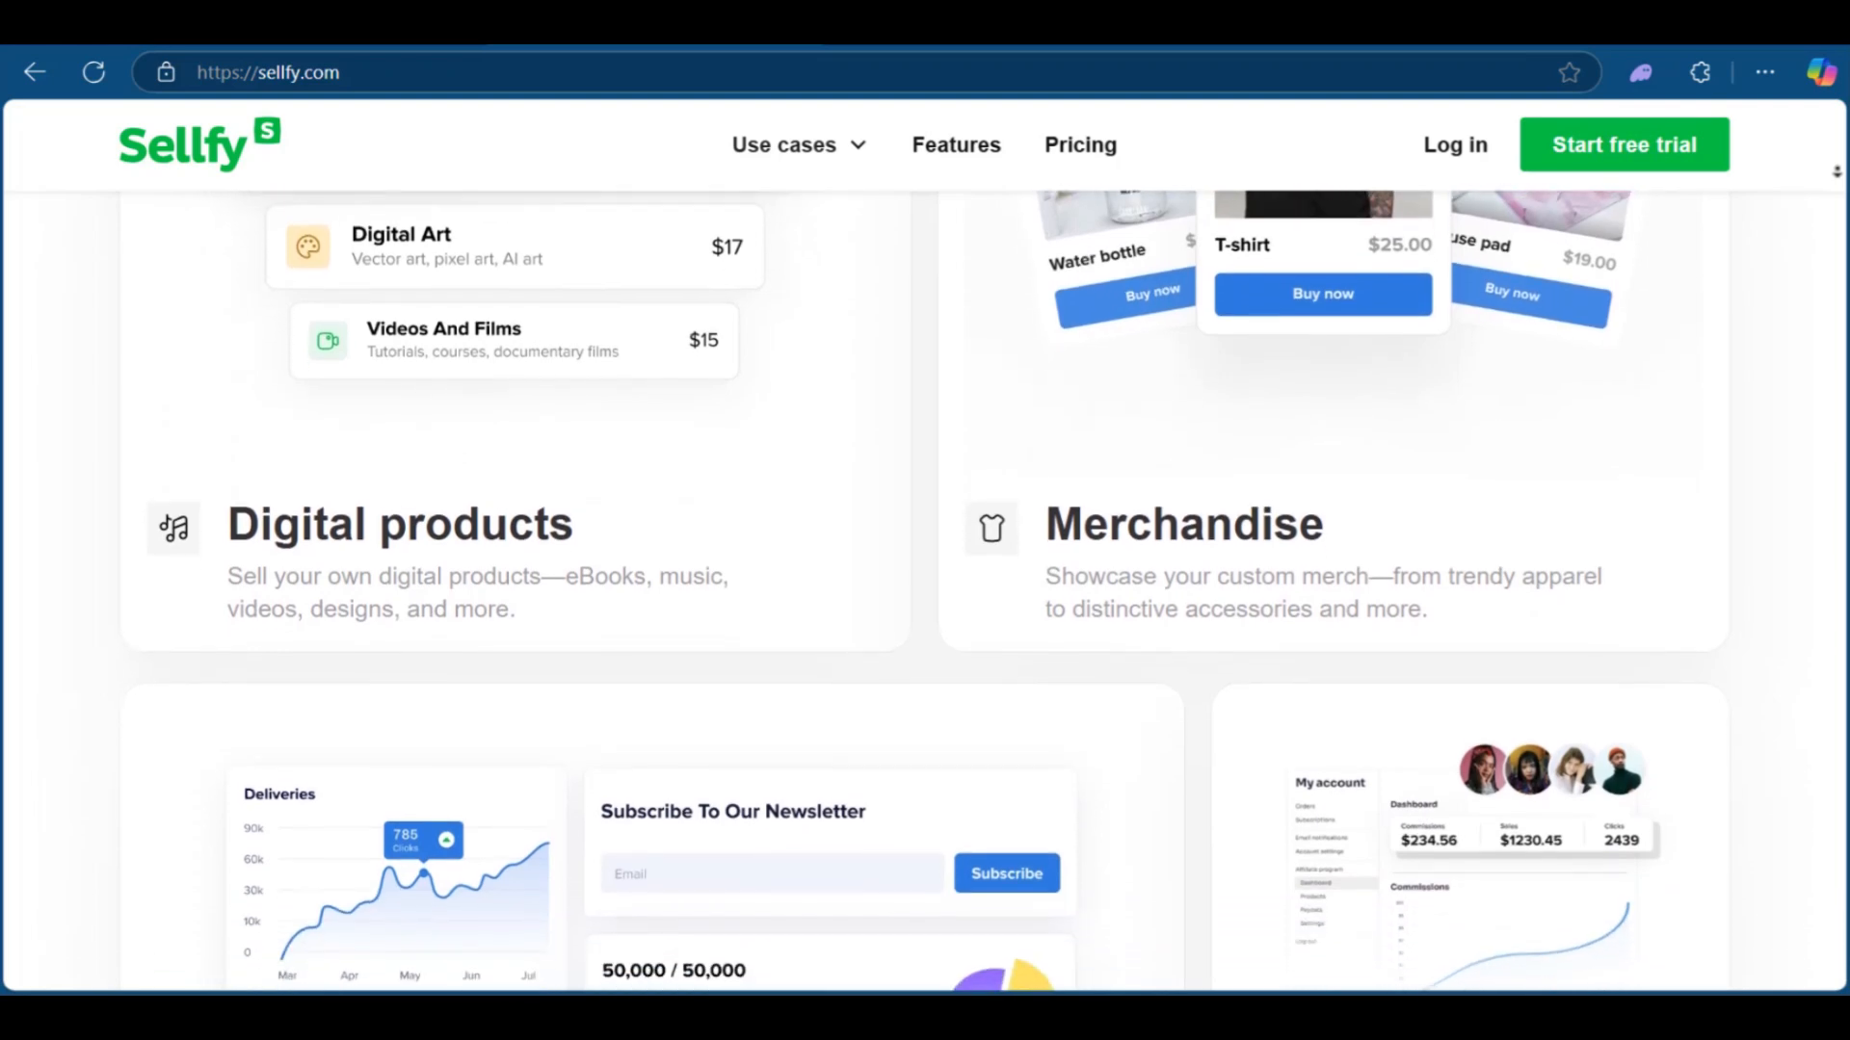
pyautogui.scroll(-2, 1836, 171)
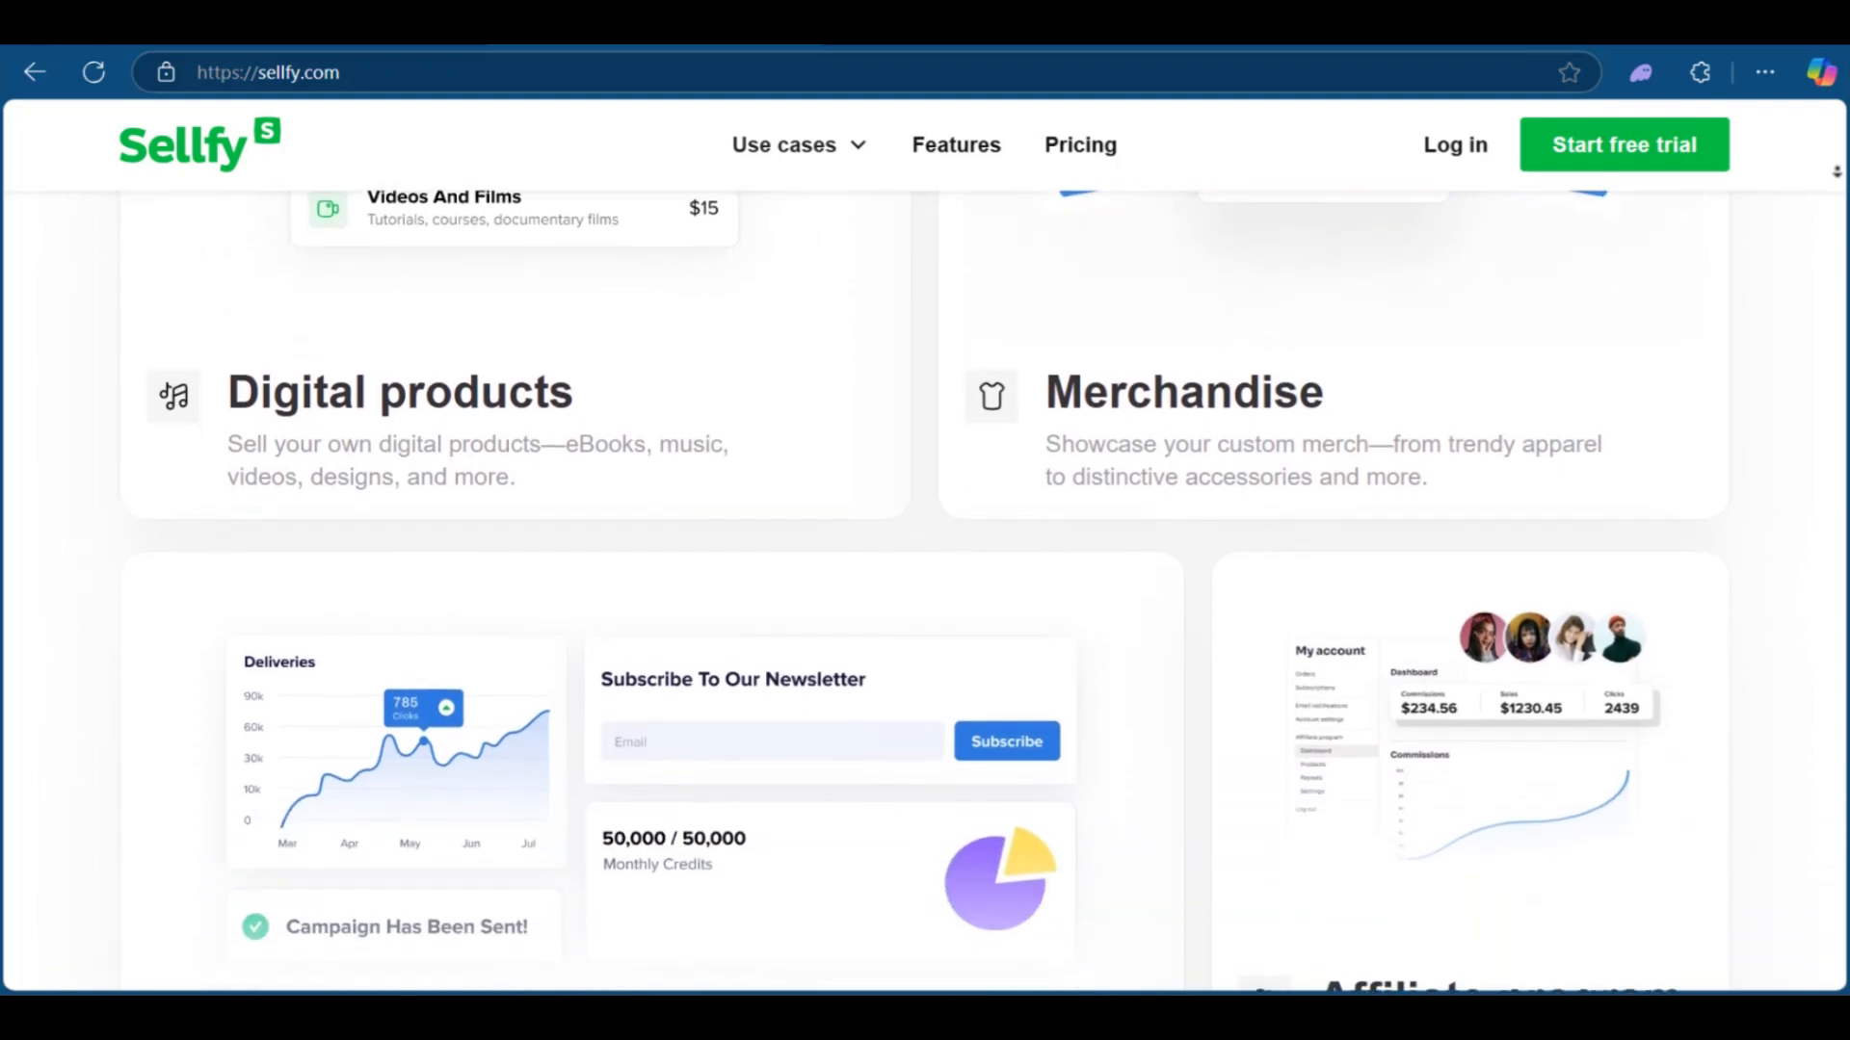
pyautogui.scroll(-2, 1836, 172)
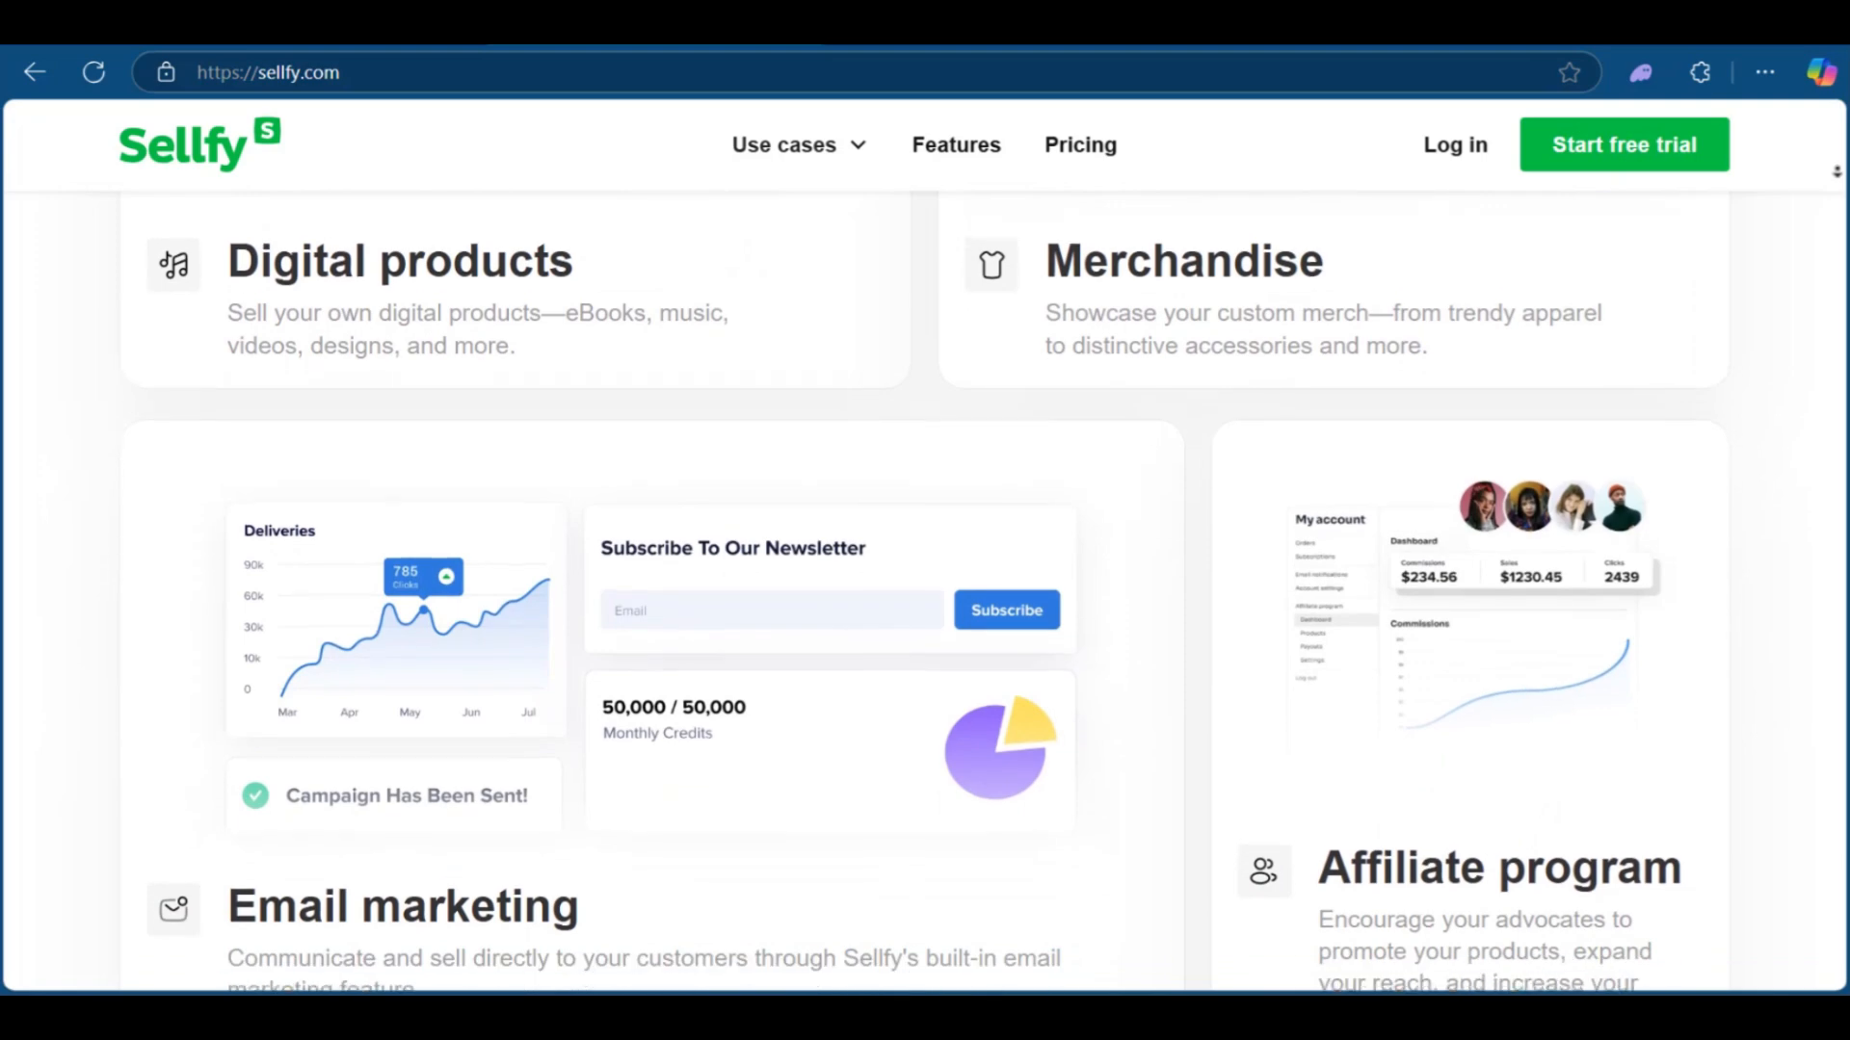
pyautogui.scroll(-2, 1836, 172)
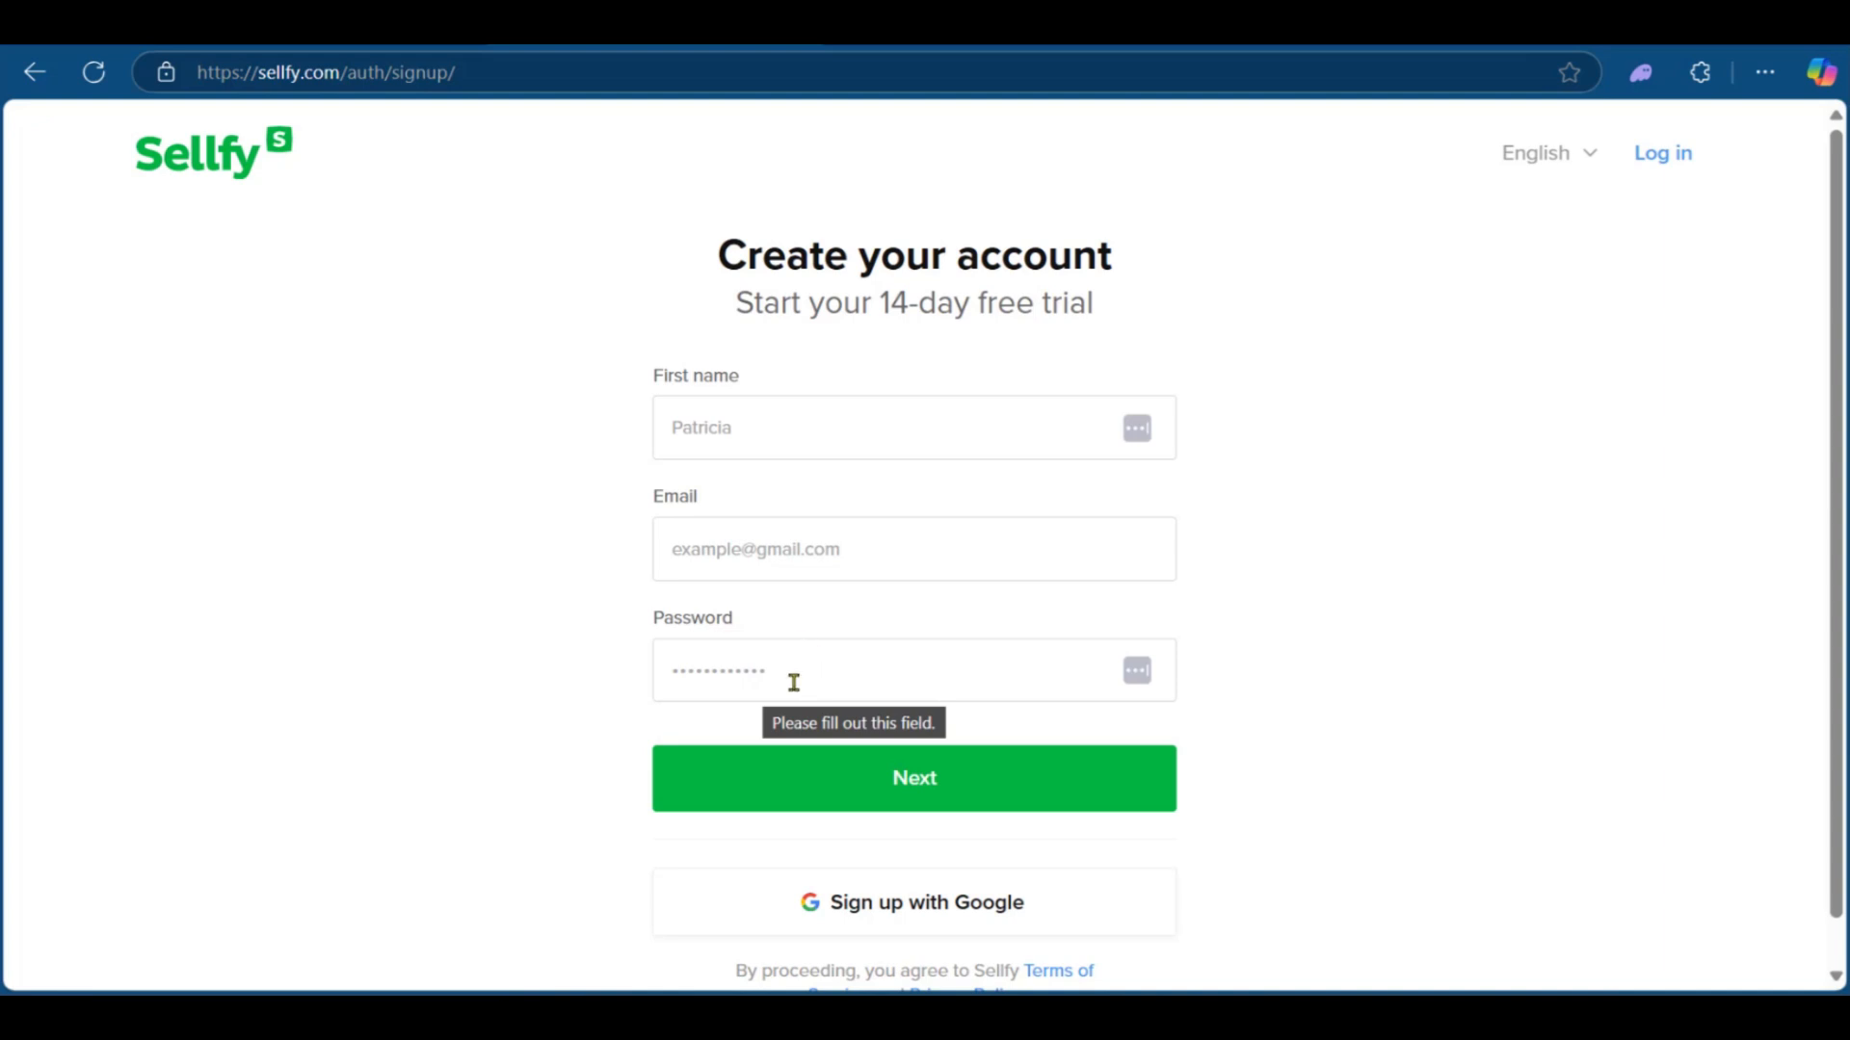
# Step: Choose Print-on-demand products and Digital downloads/streams as what to sell, and continue
pyautogui.scroll(-1, 945, 655)
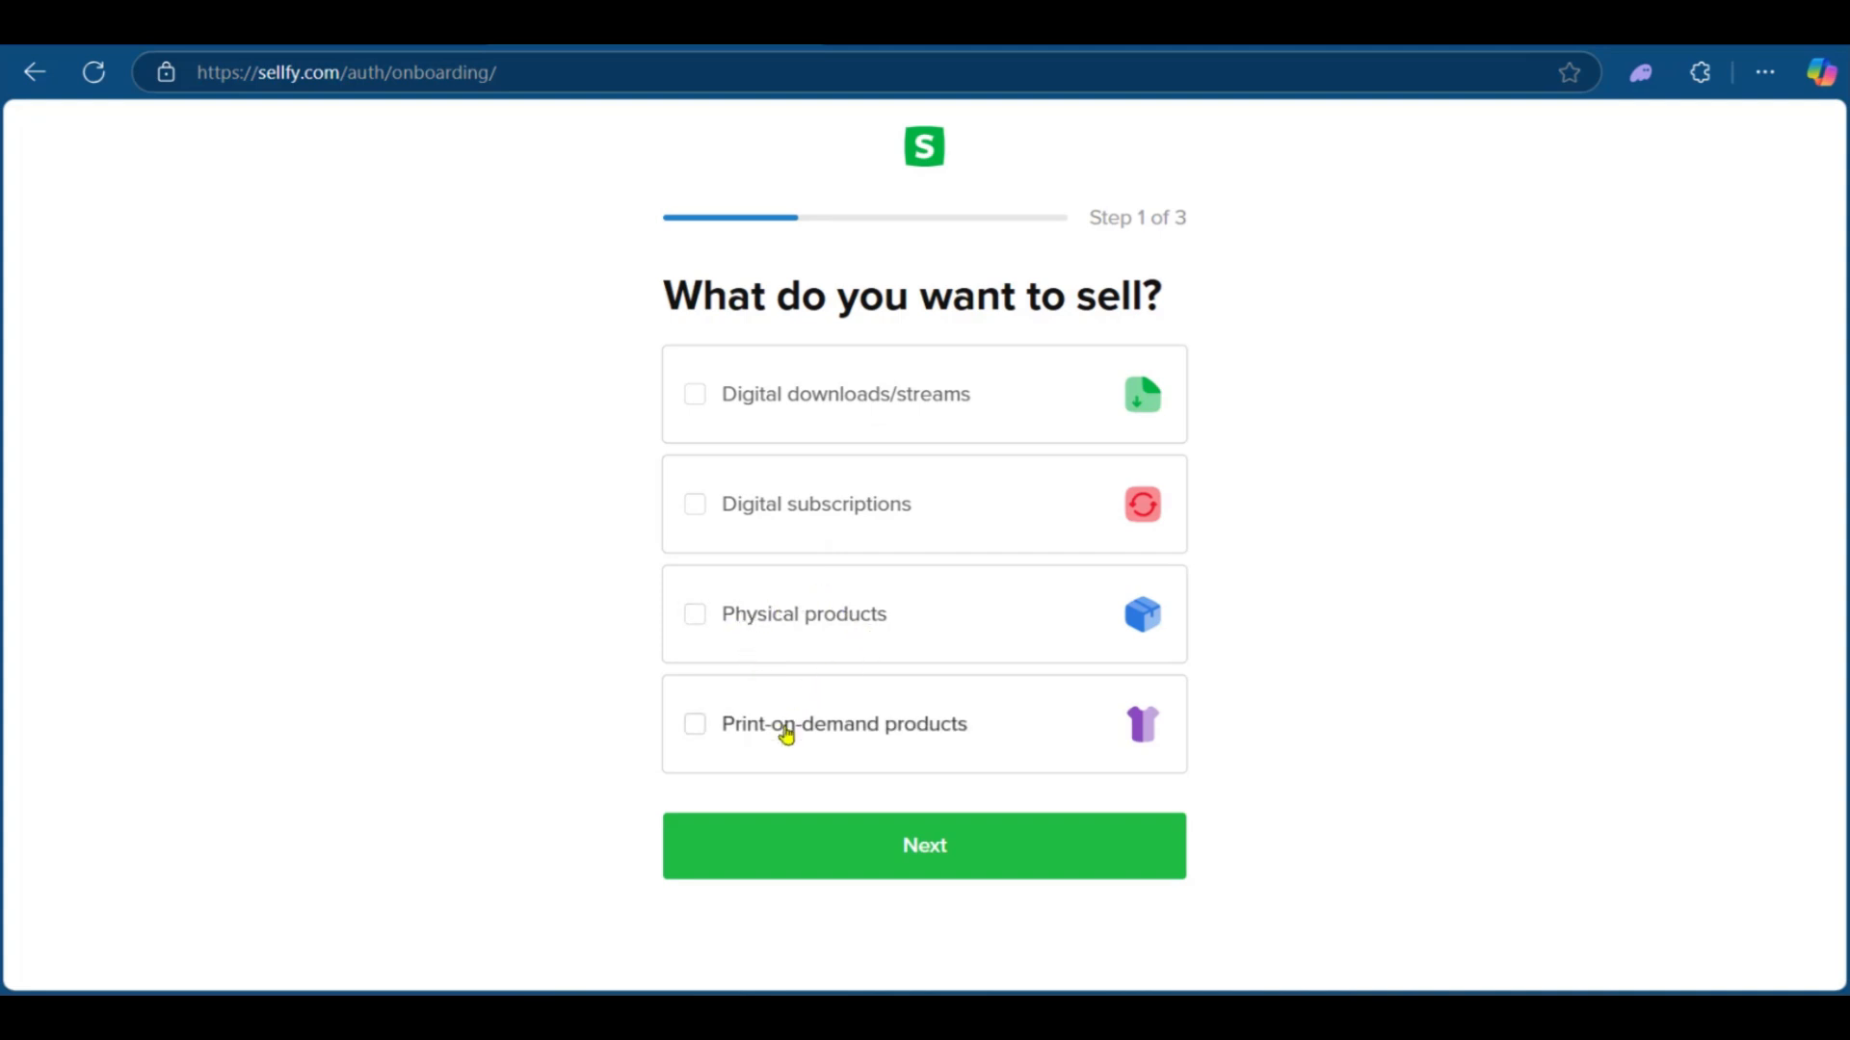
pyautogui.click(693, 727)
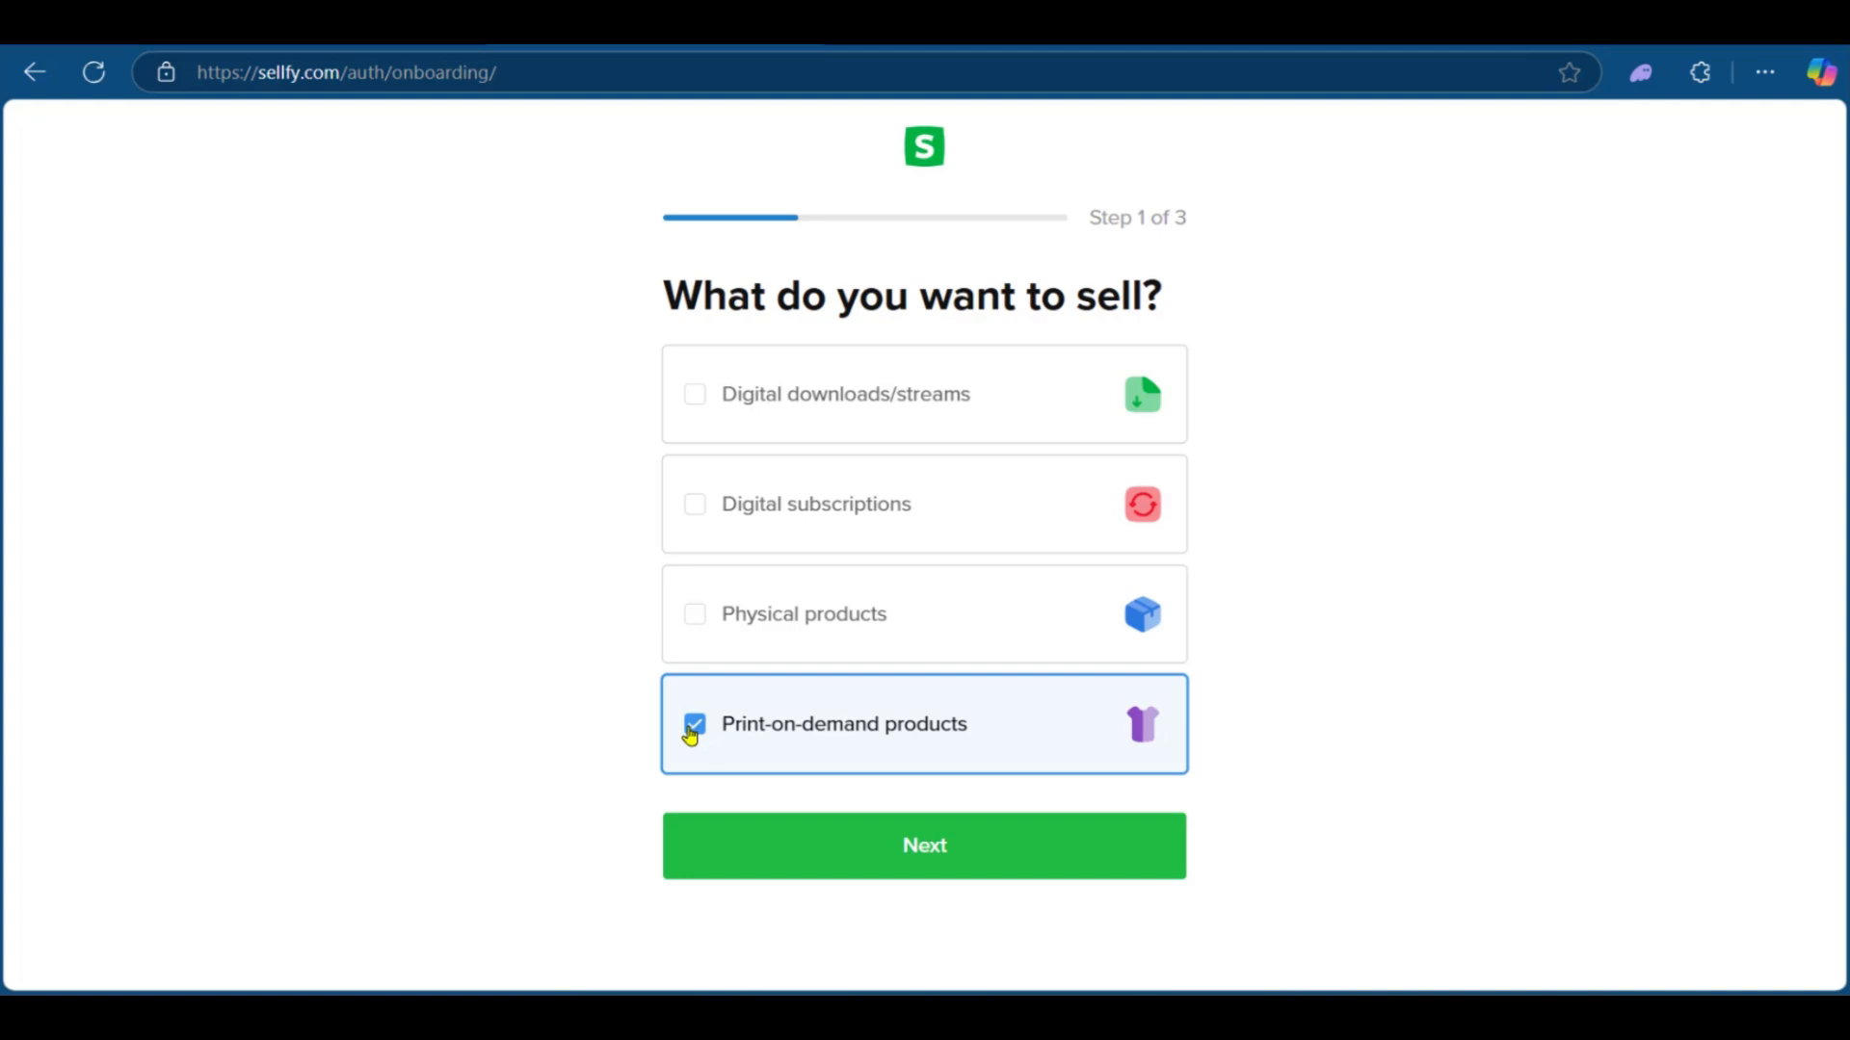
pyautogui.click(693, 412)
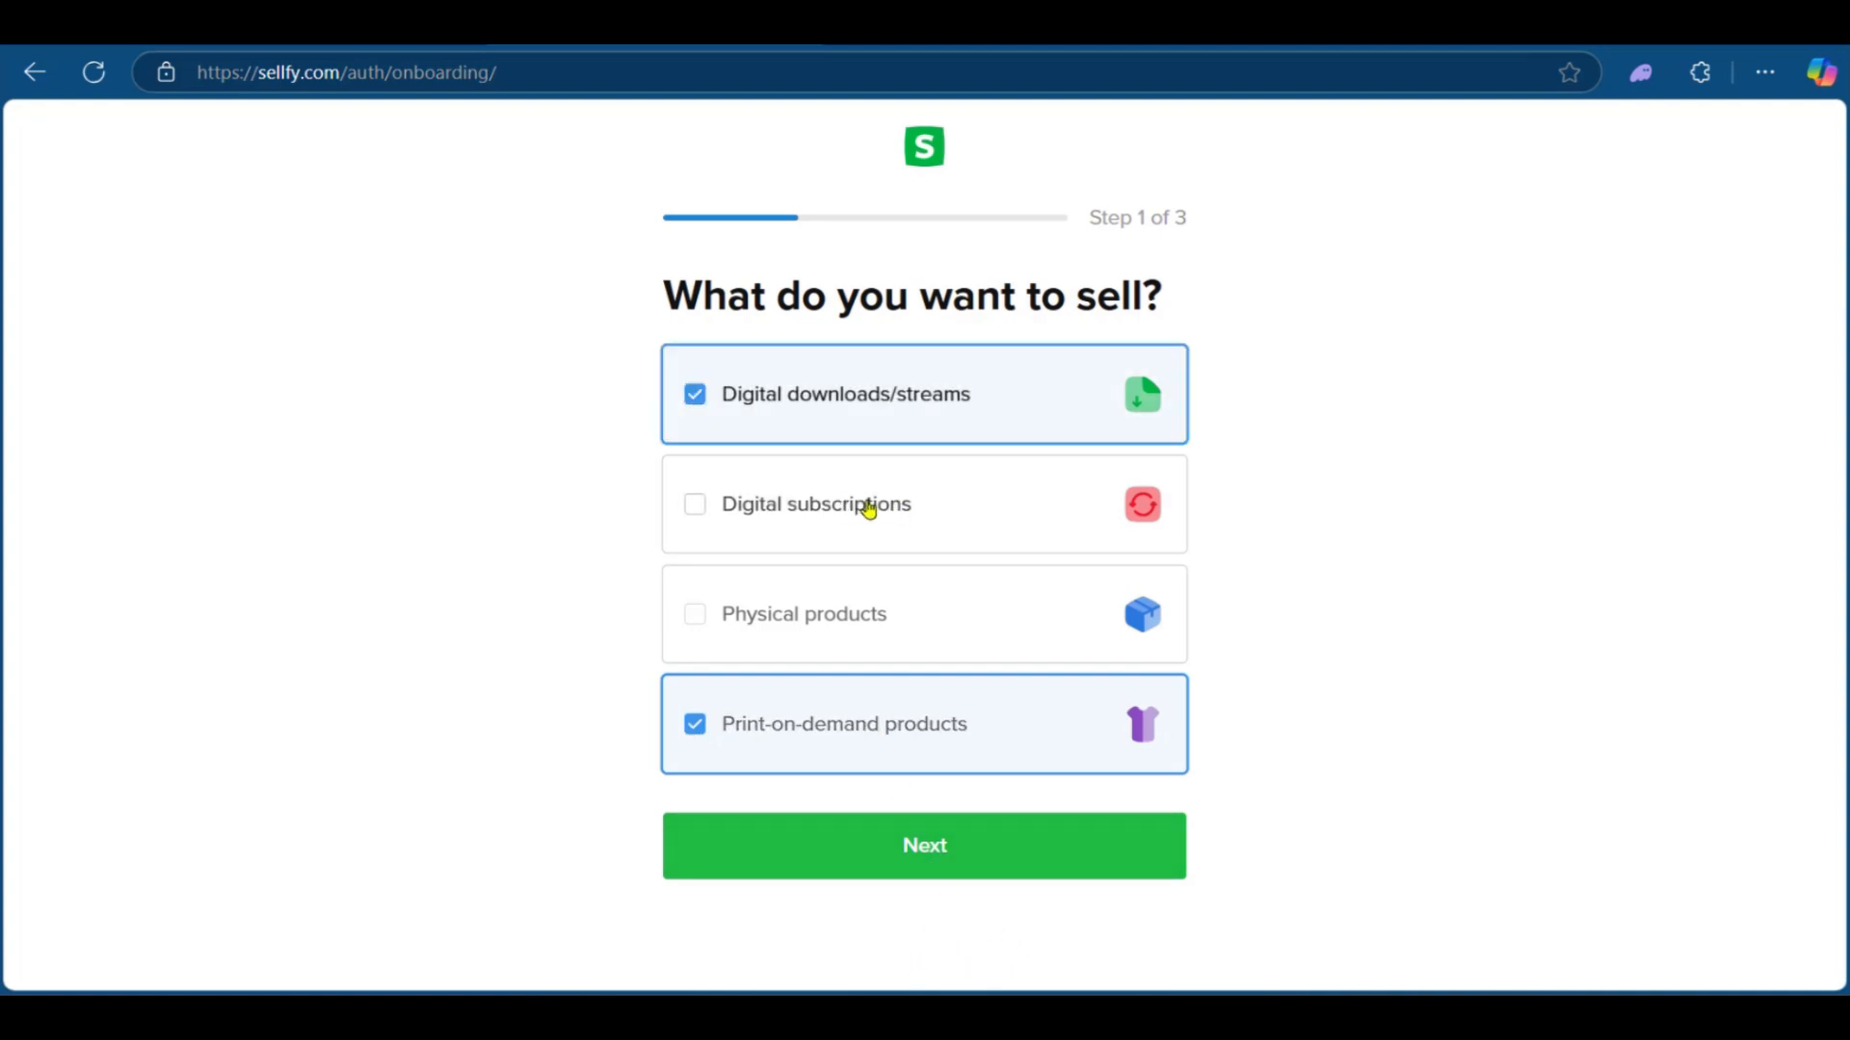
pyautogui.click(942, 874)
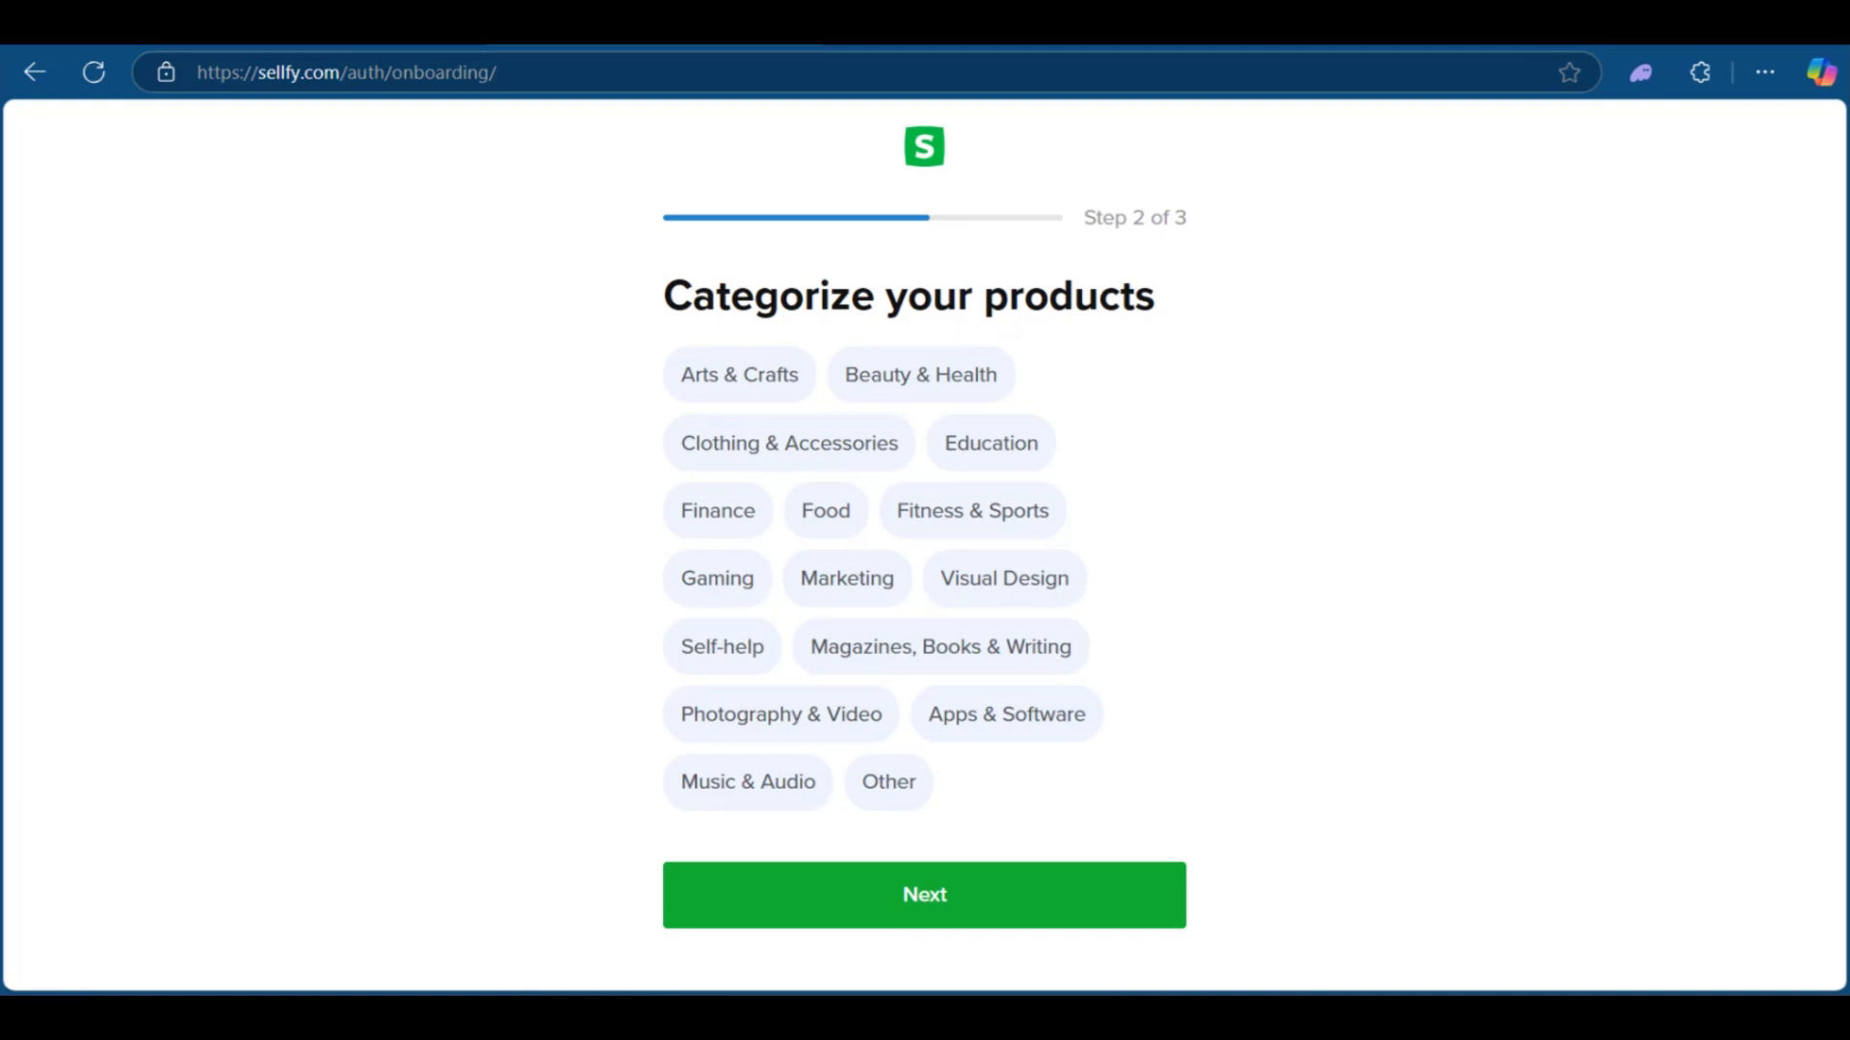
# Step: Categorize the products as Clothing & Accessories and continue
pyautogui.click(775, 464)
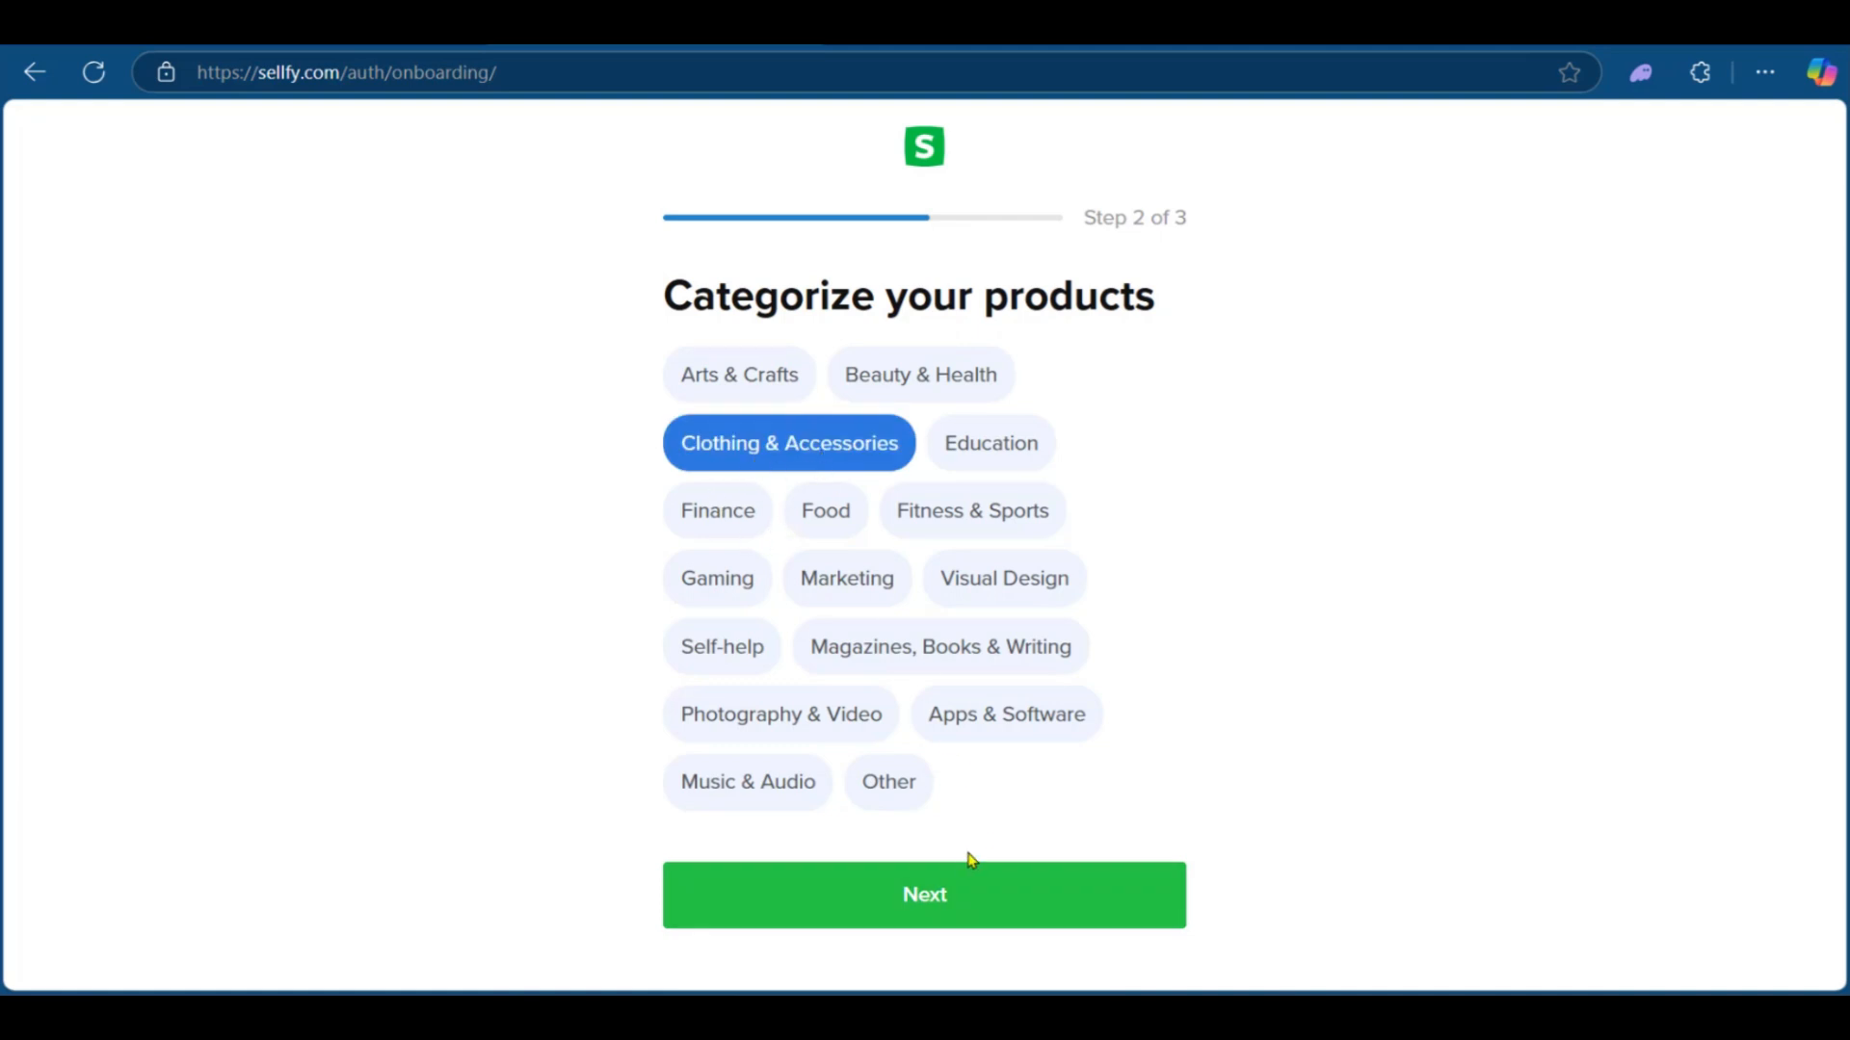
pyautogui.click(929, 911)
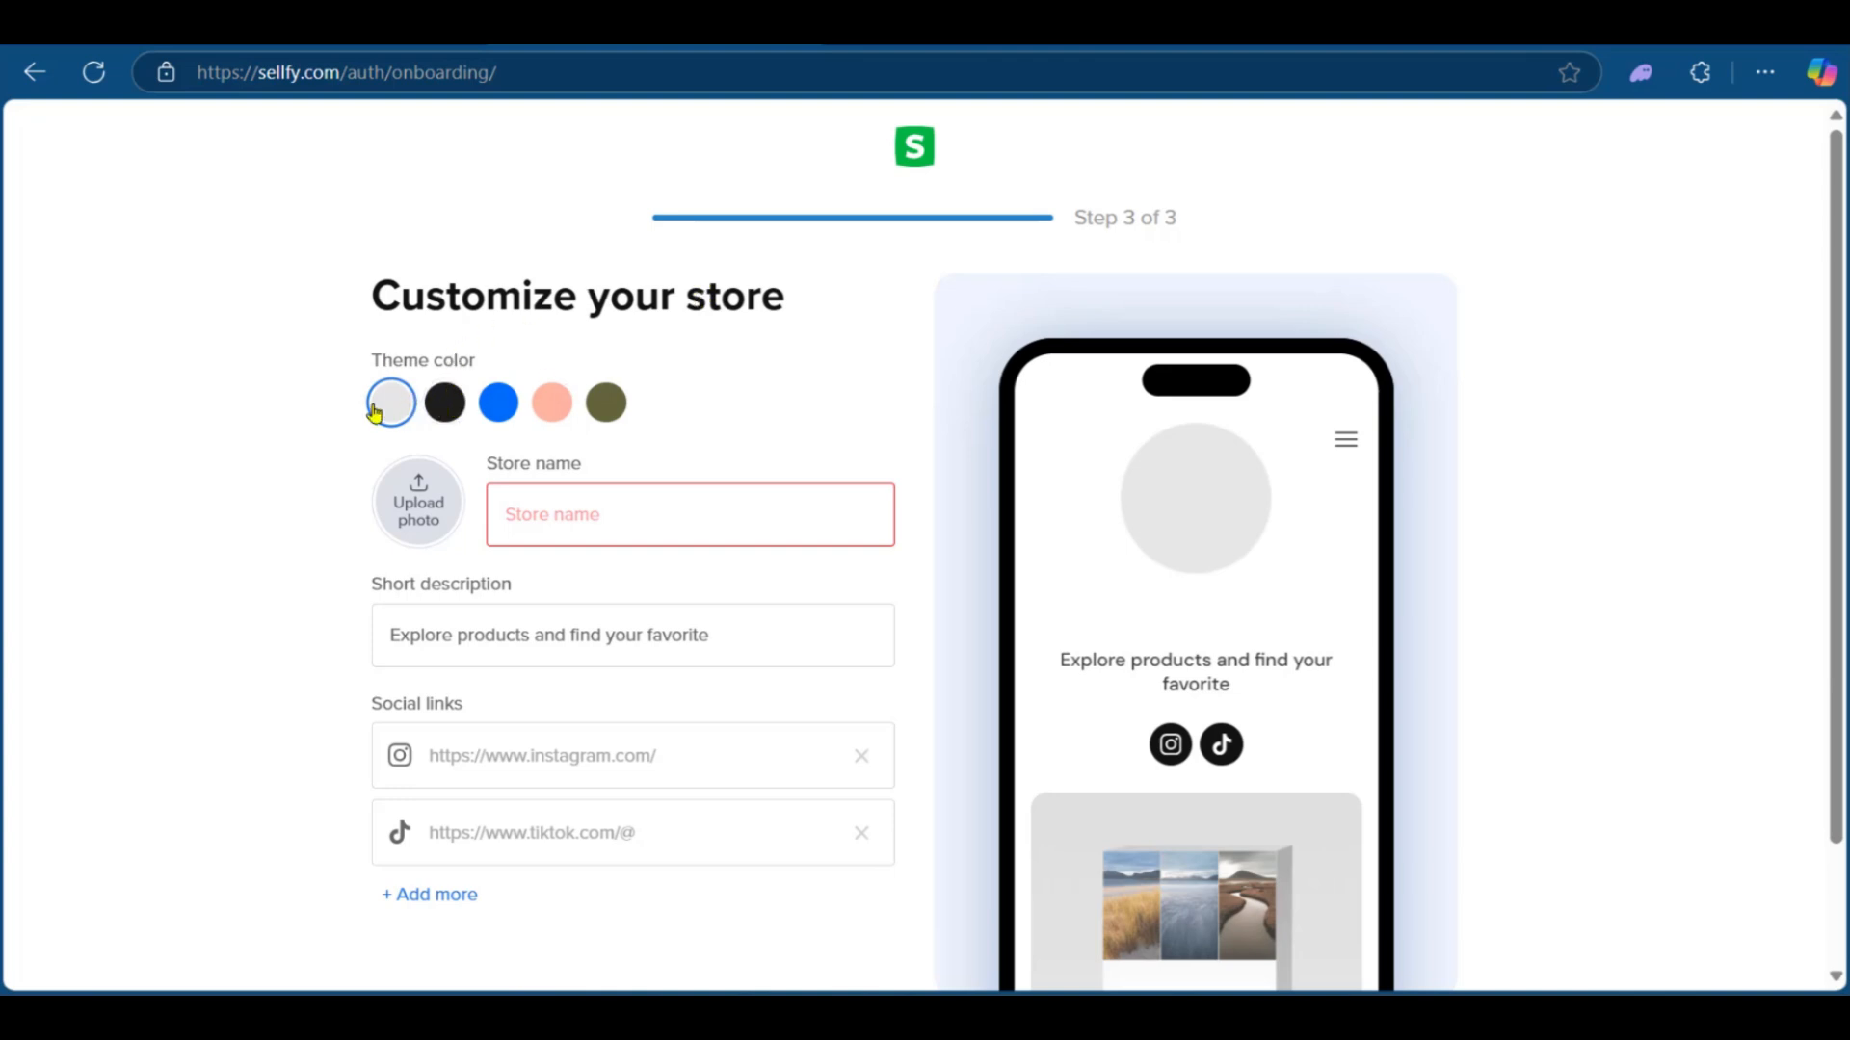
# Step: Try the theme colours and set the store theme colour to black
pyautogui.click(439, 411)
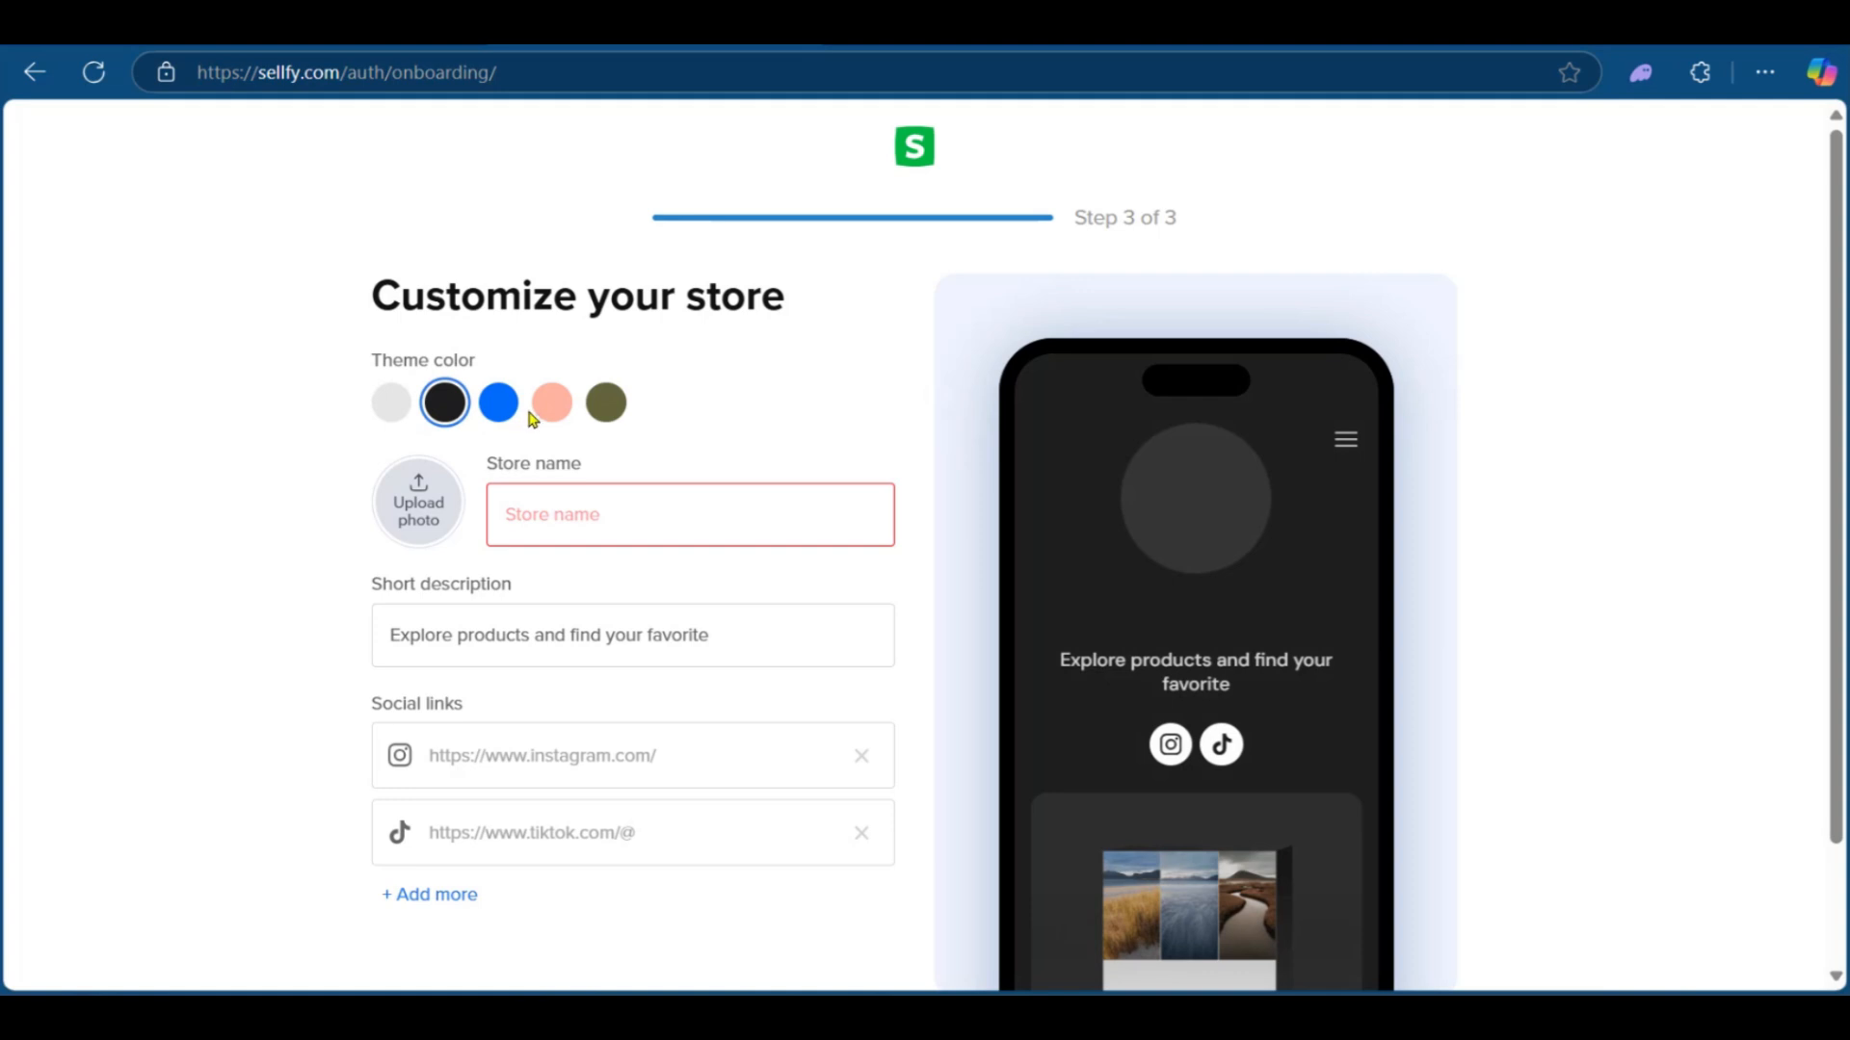
pyautogui.click(498, 402)
pyautogui.click(550, 403)
pyautogui.click(606, 405)
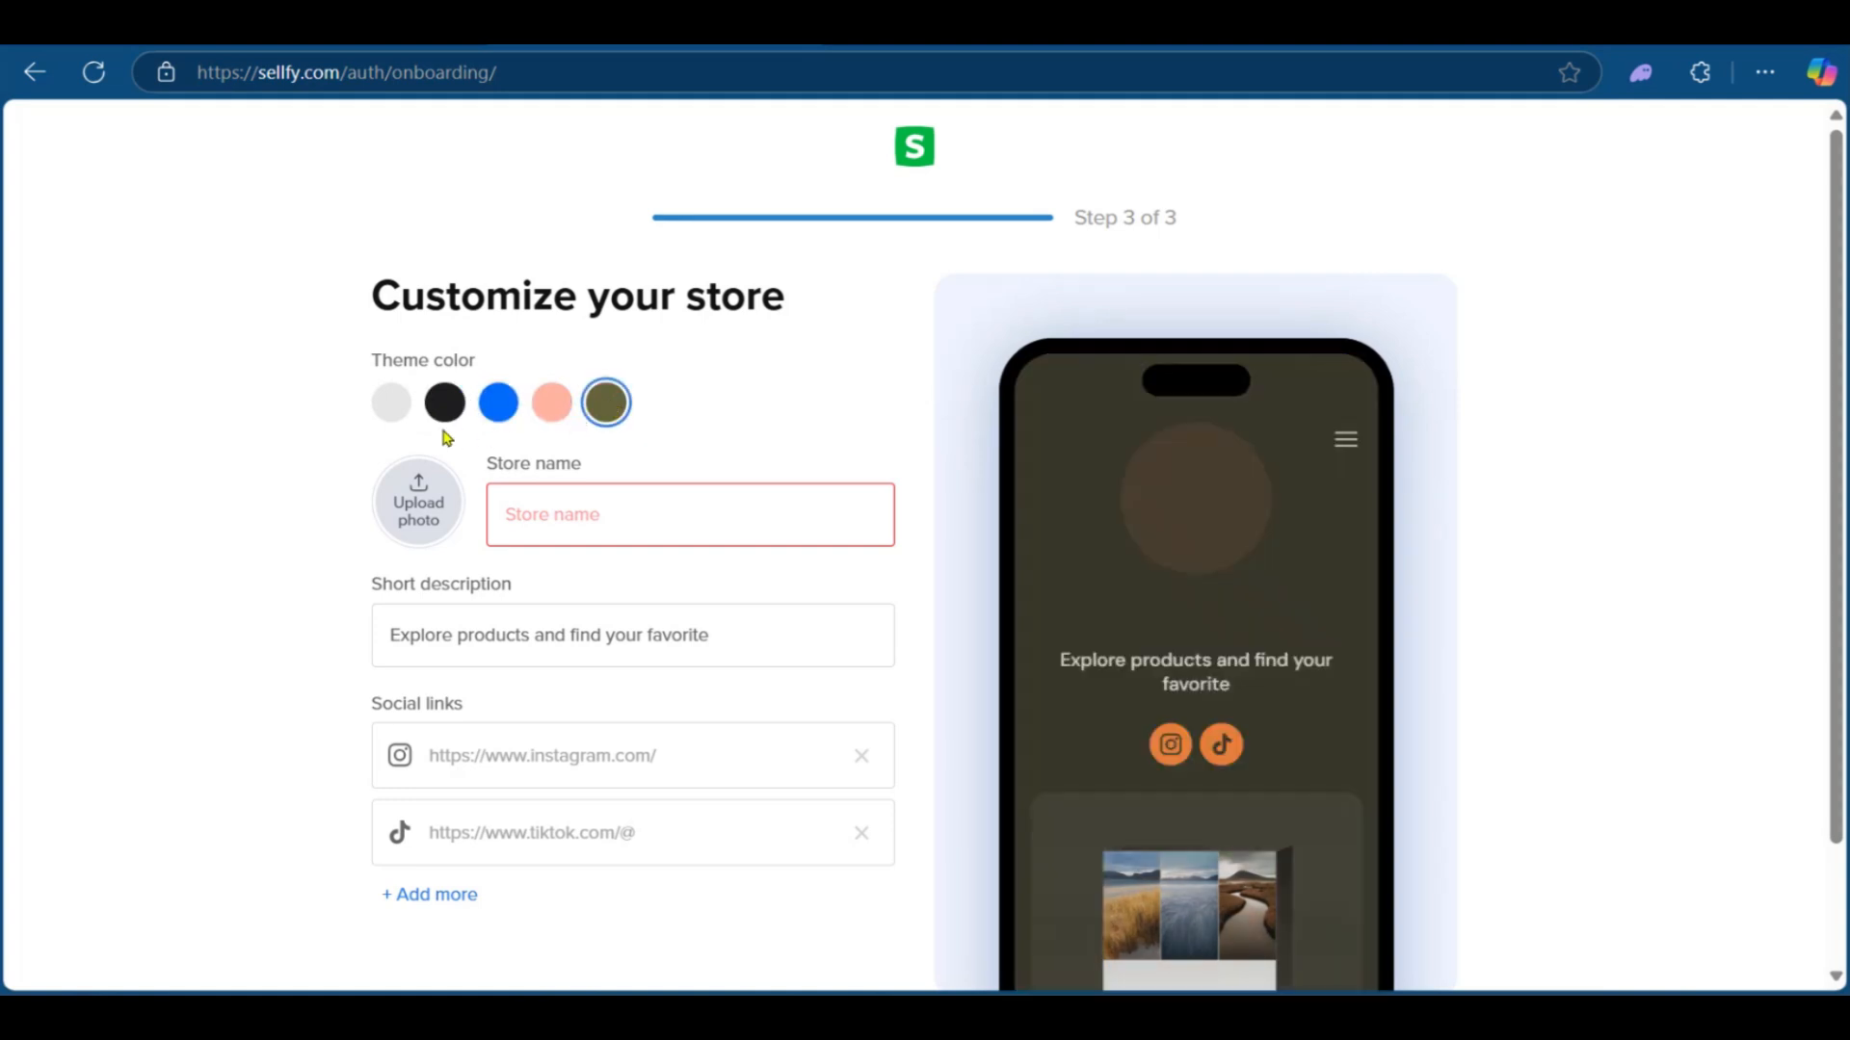
pyautogui.click(455, 410)
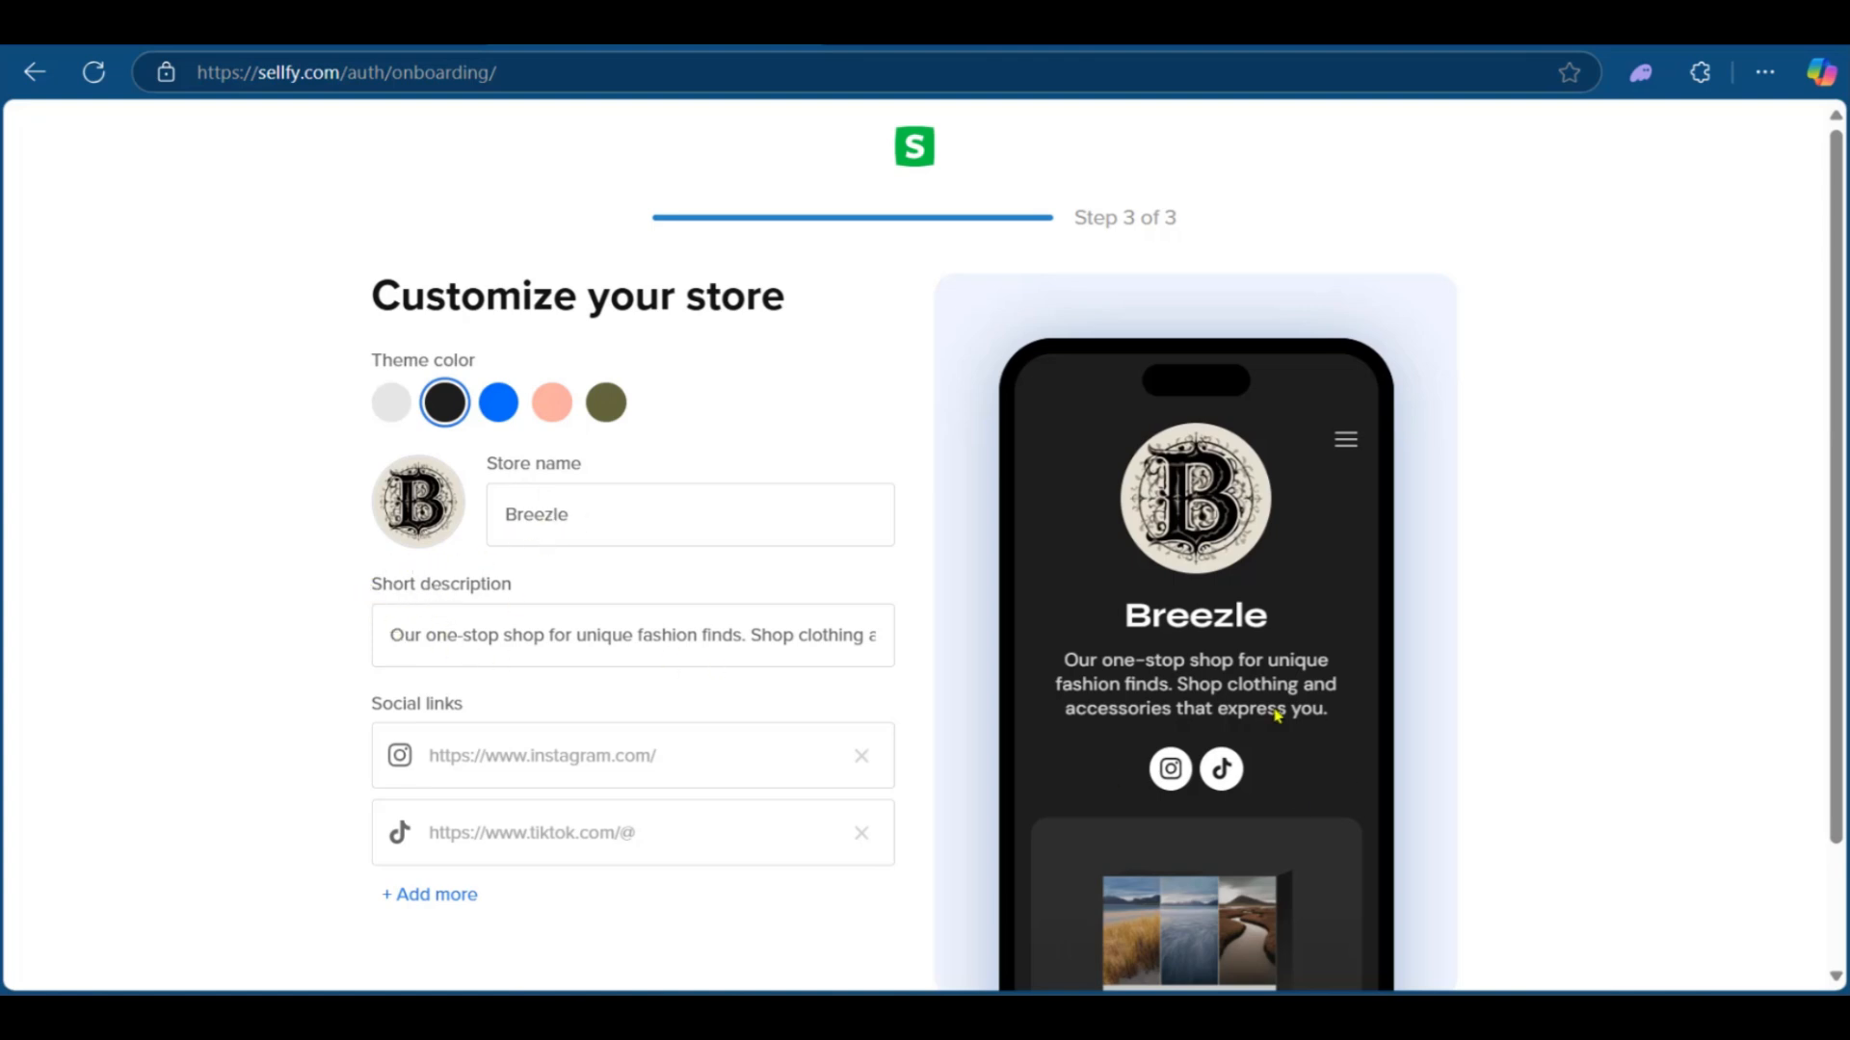
pyautogui.scroll(-2, 1289, 614)
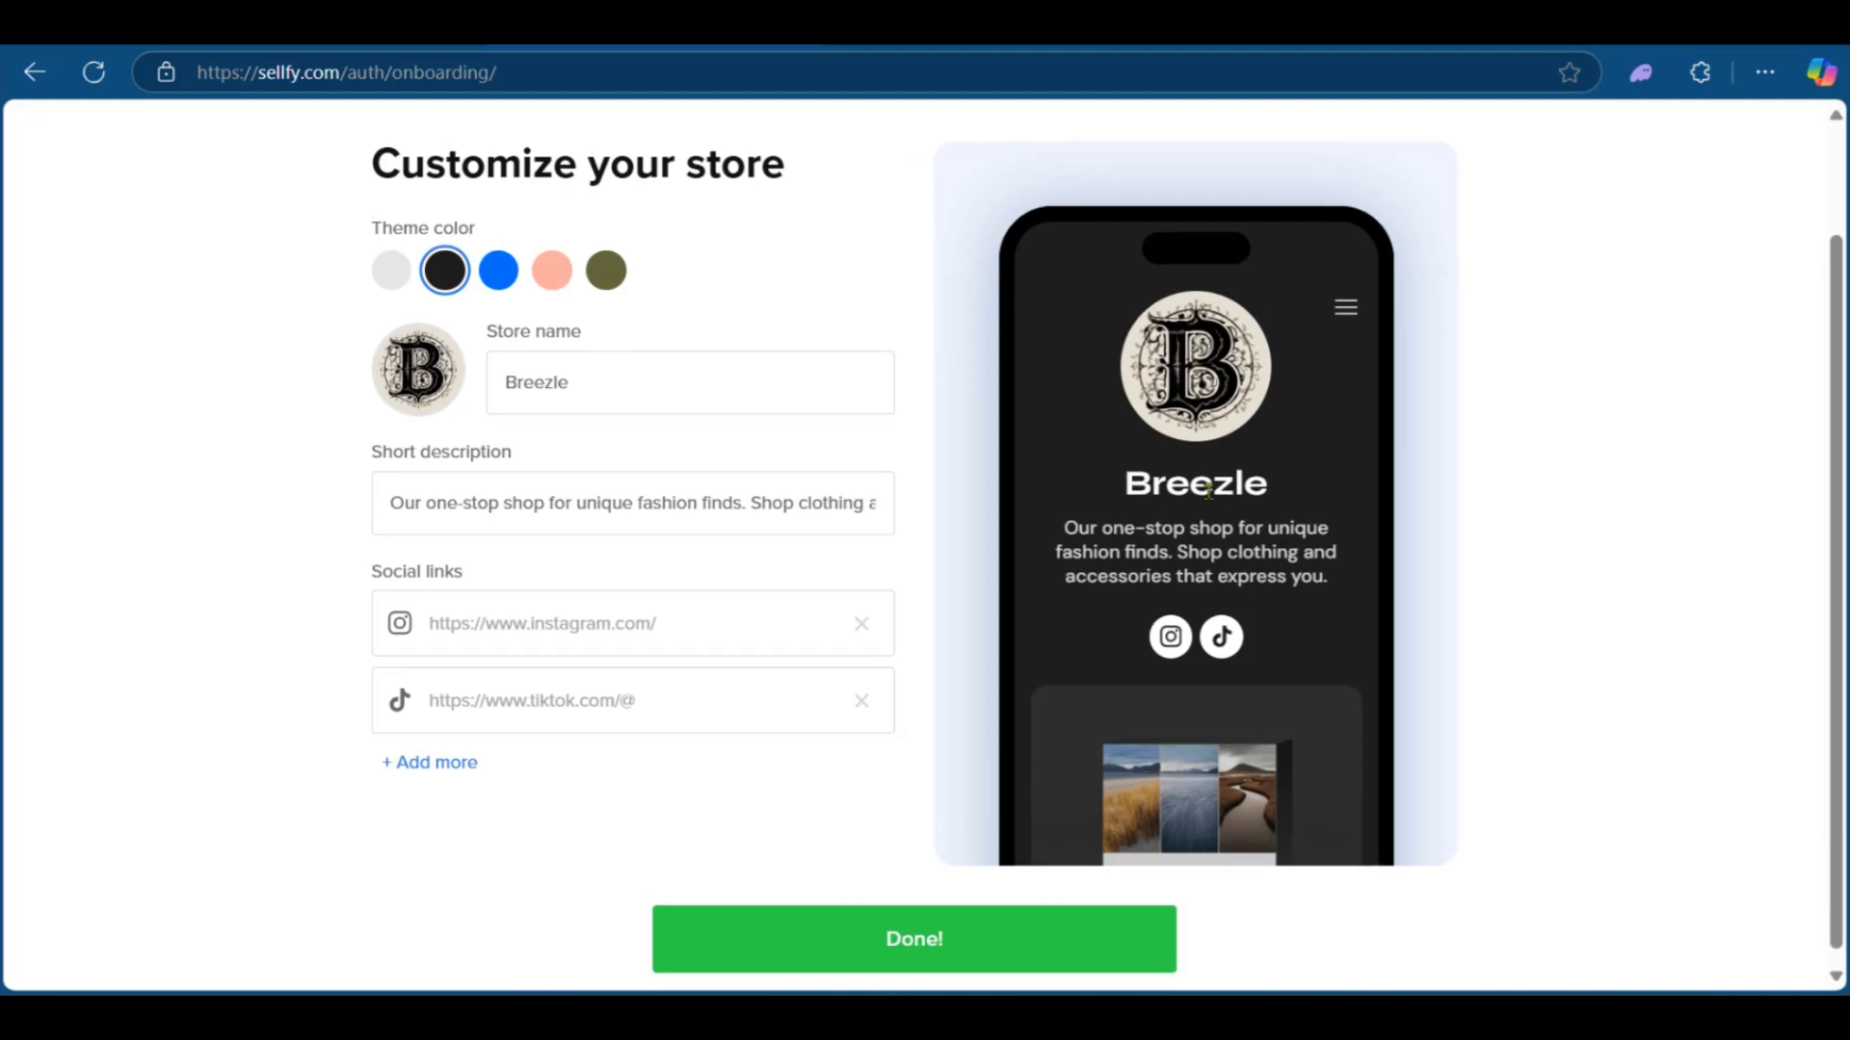
pyautogui.scroll(2, 1322, 710)
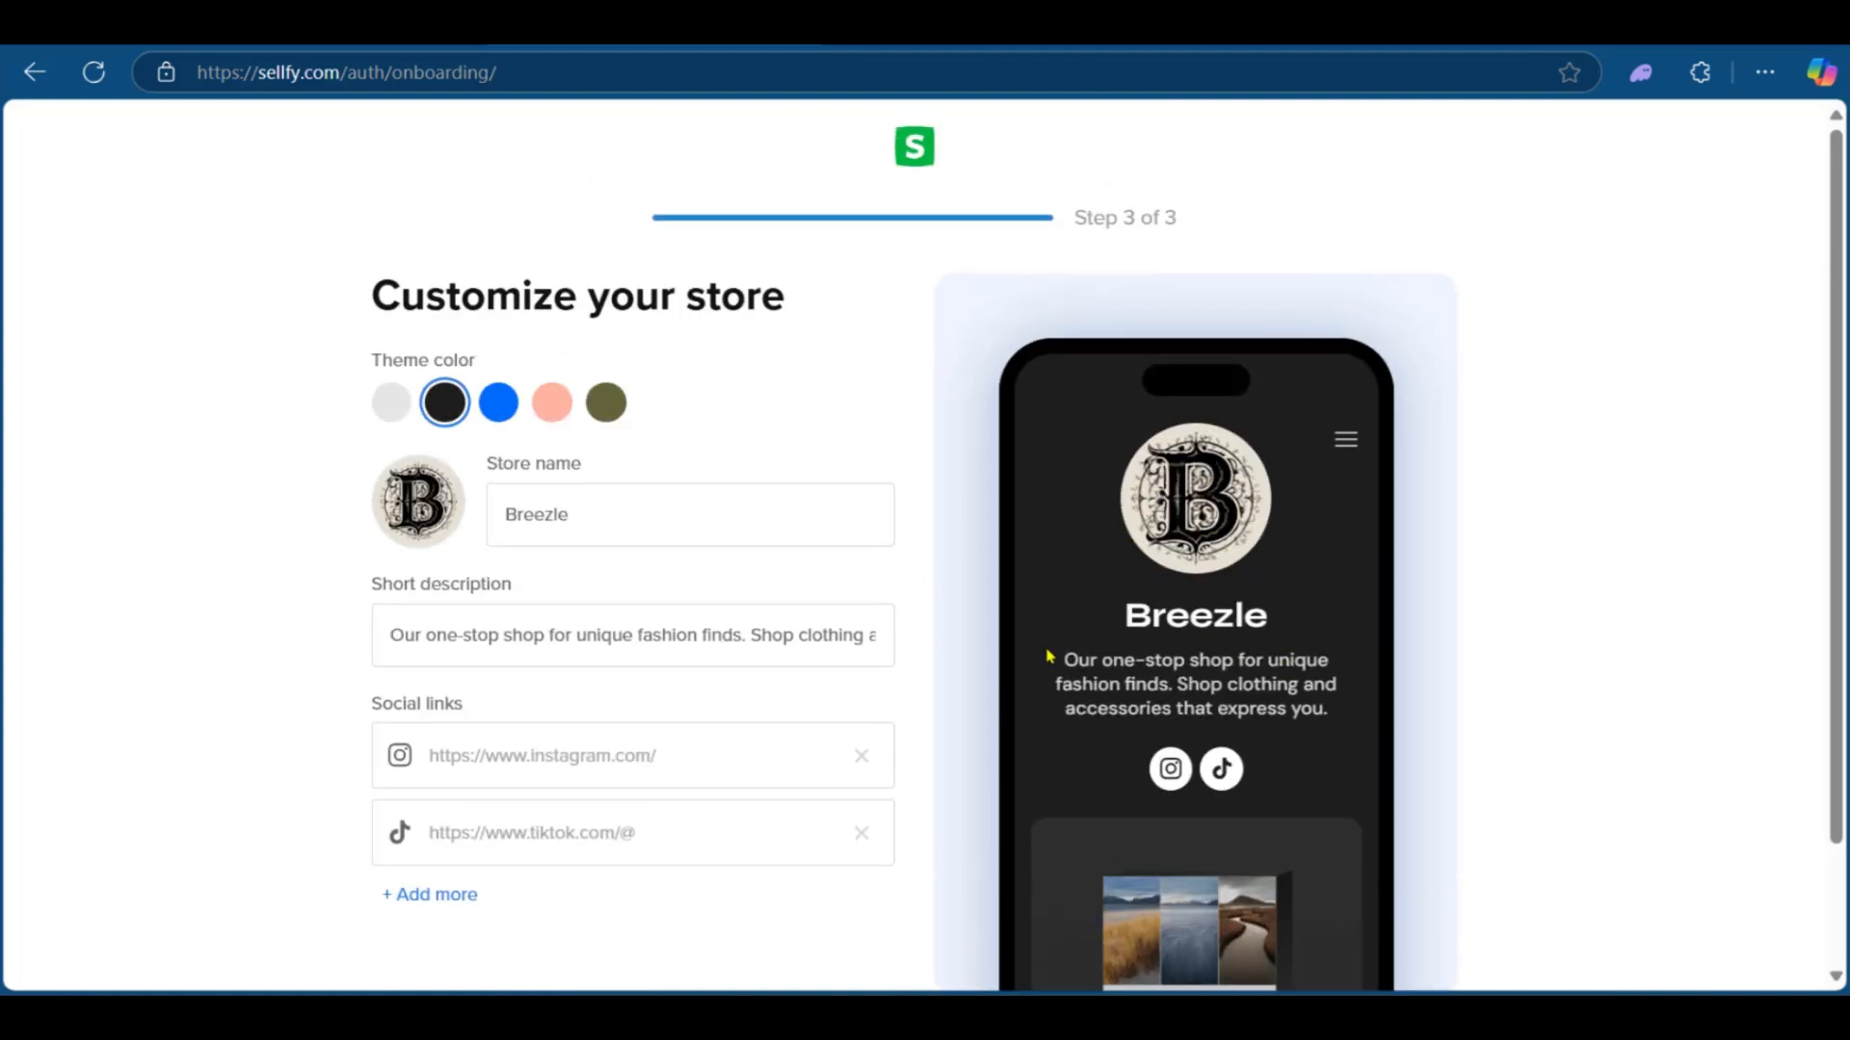
pyautogui.scroll(-2, 1029, 674)
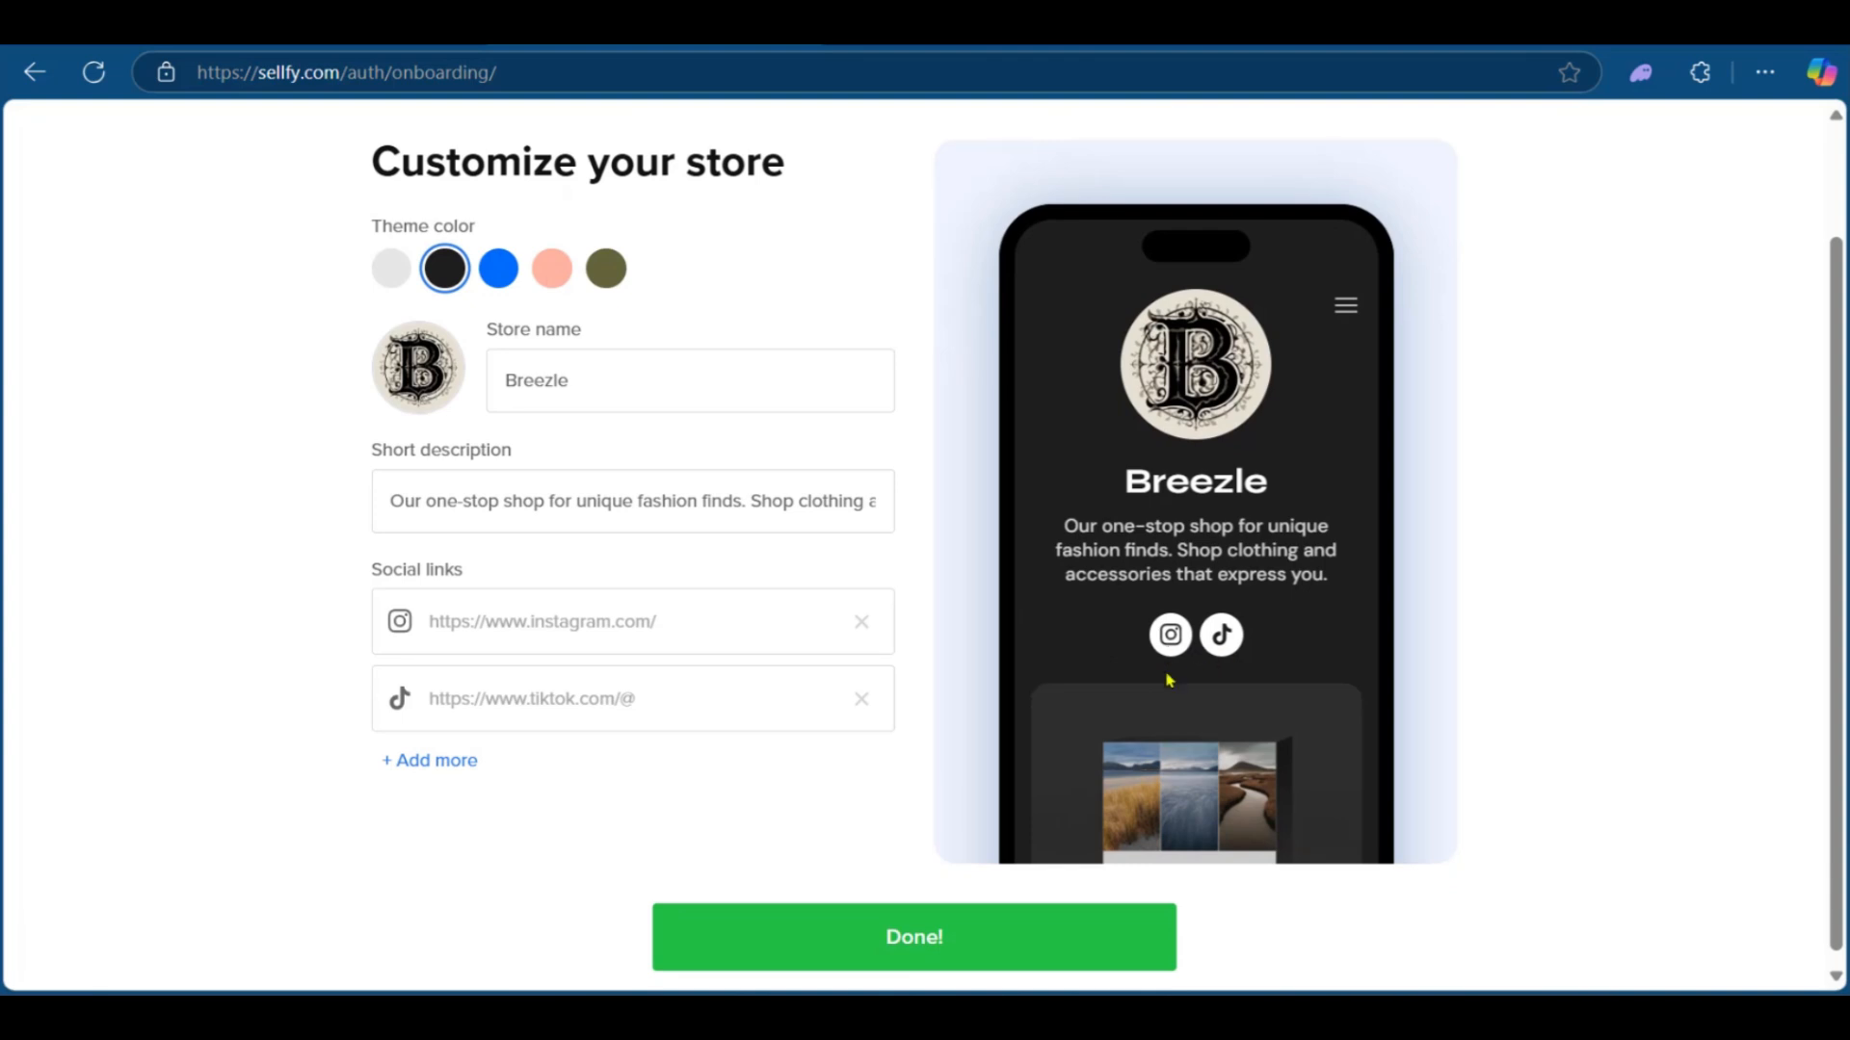
pyautogui.click(510, 631)
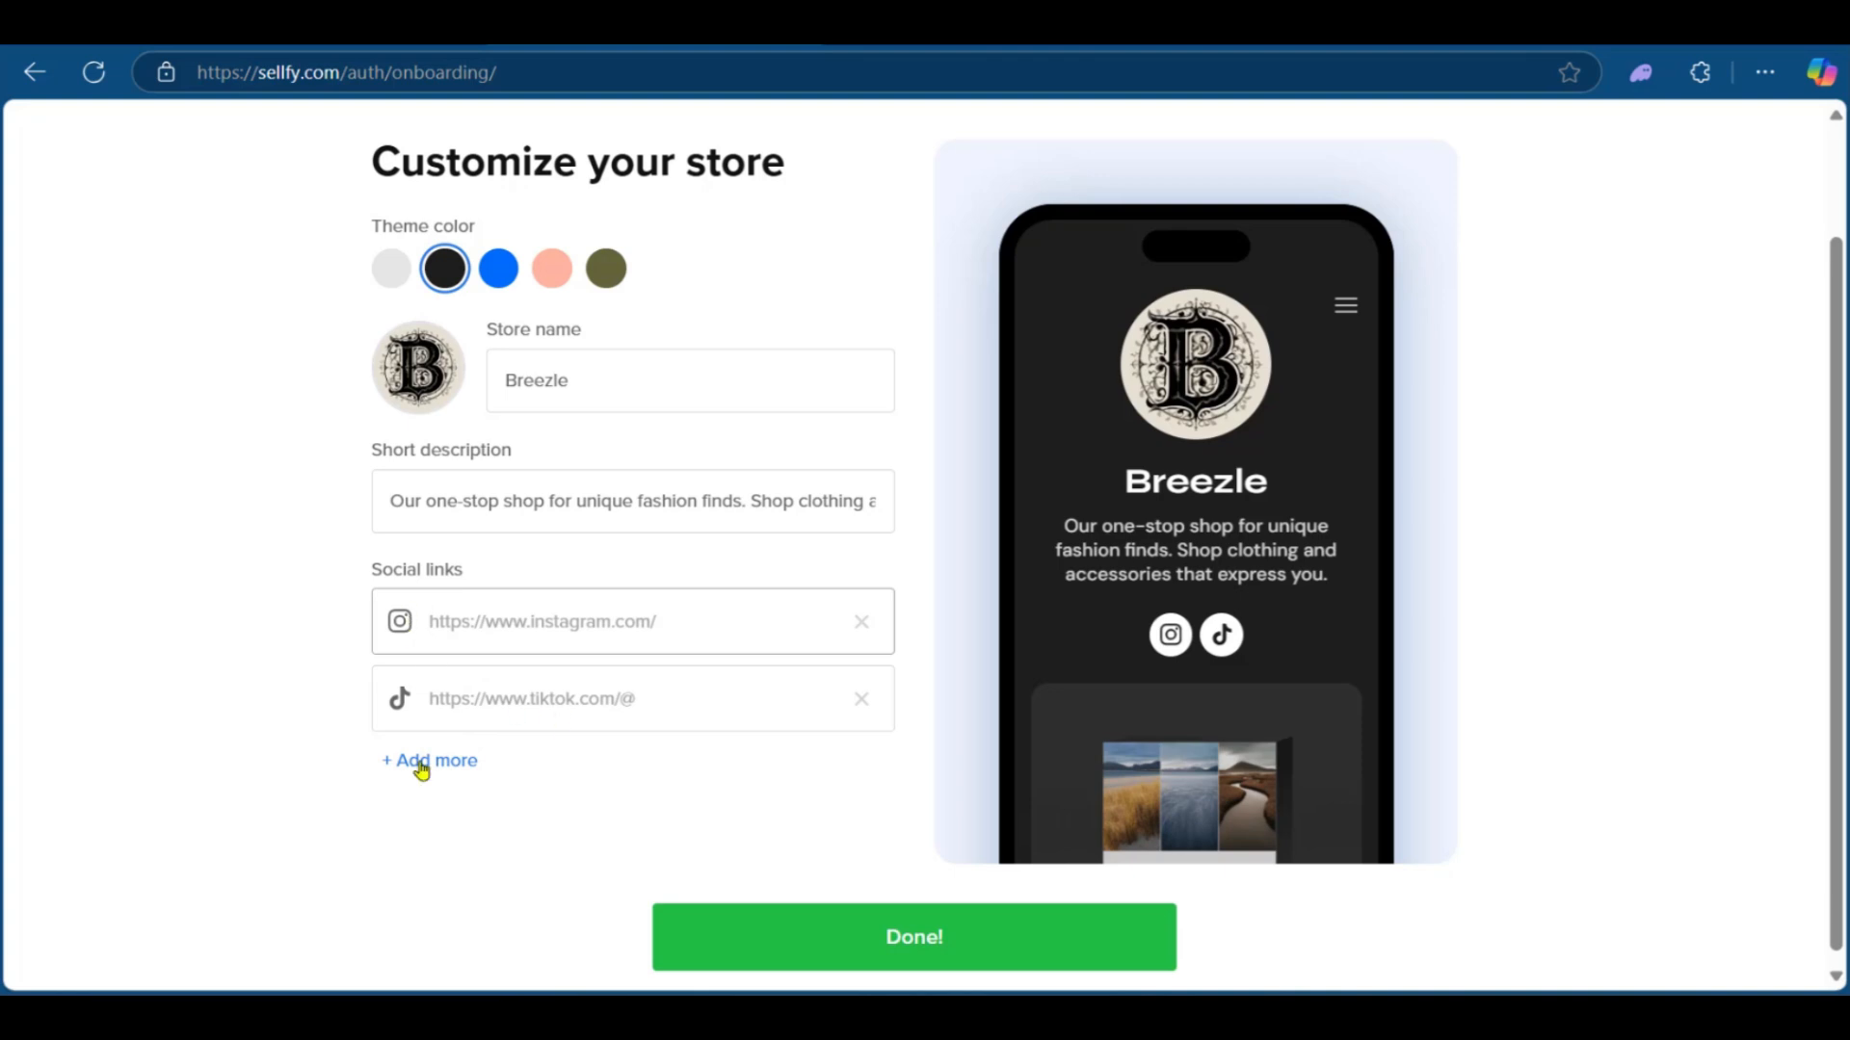
pyautogui.click(380, 768)
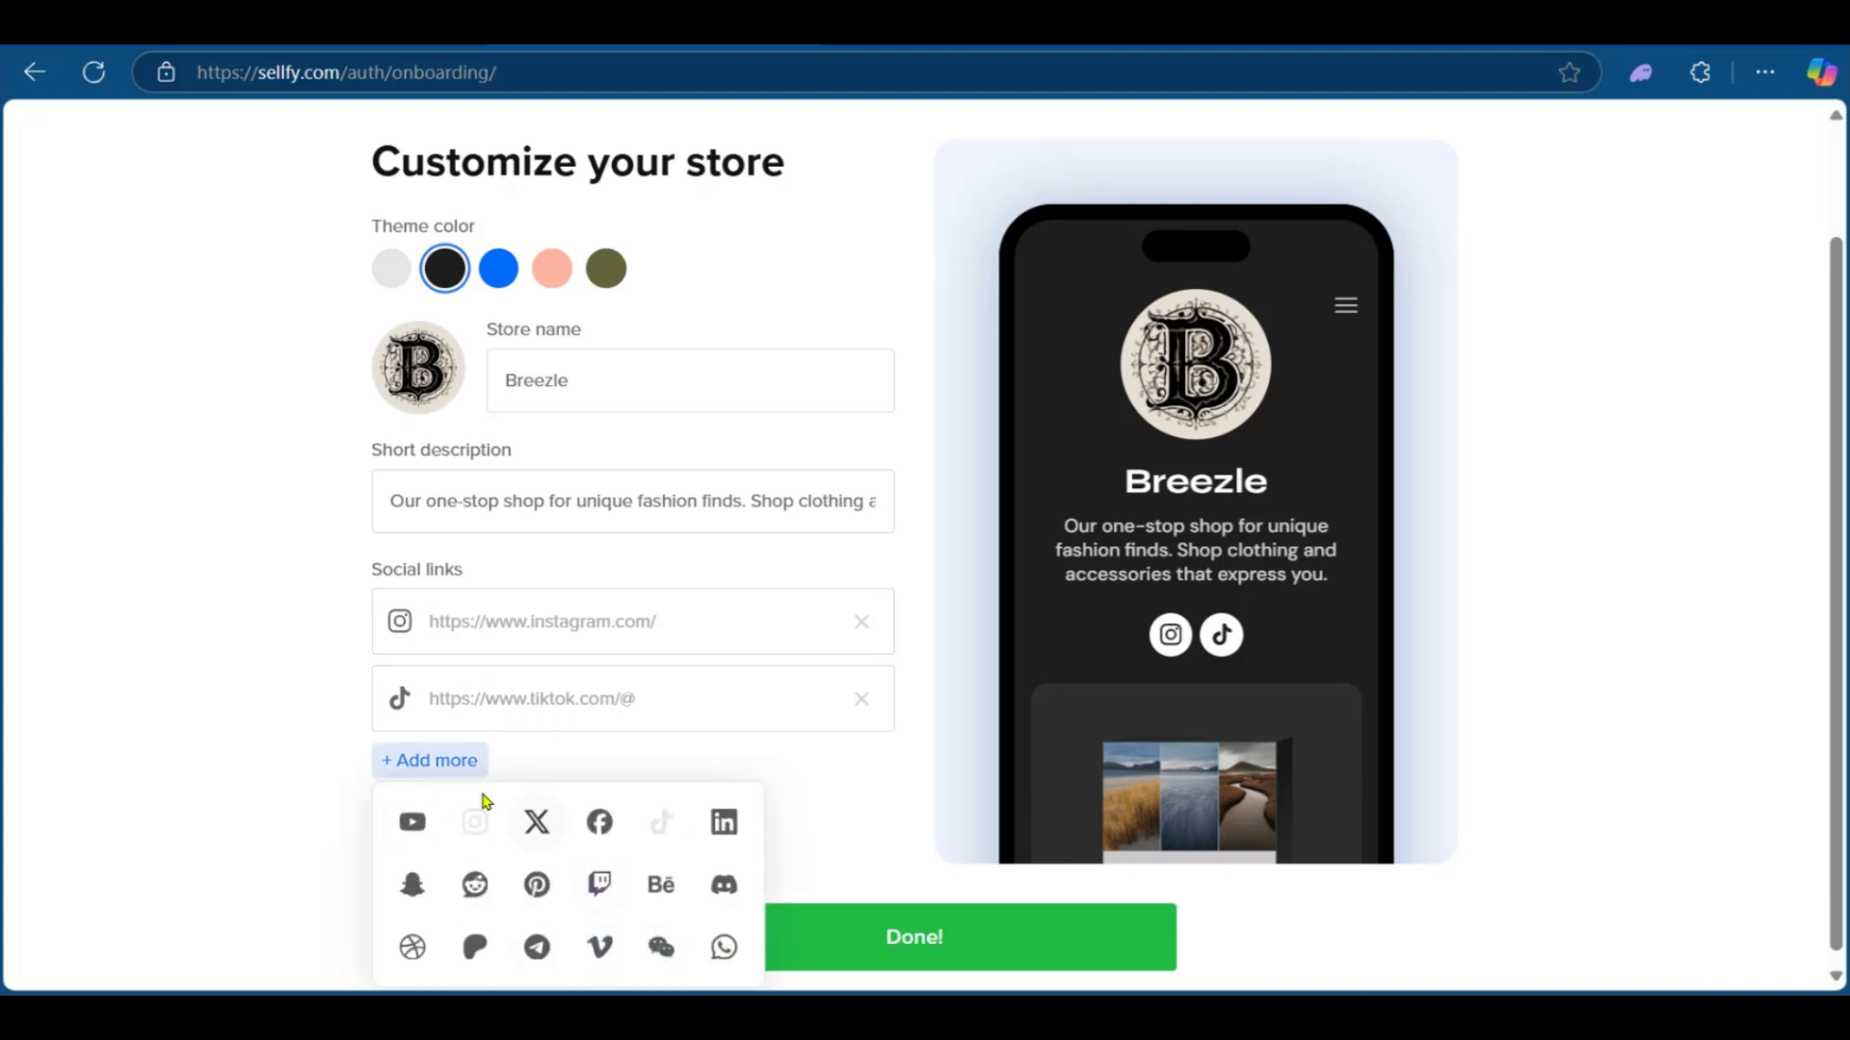
pyautogui.scroll(-1, 536, 813)
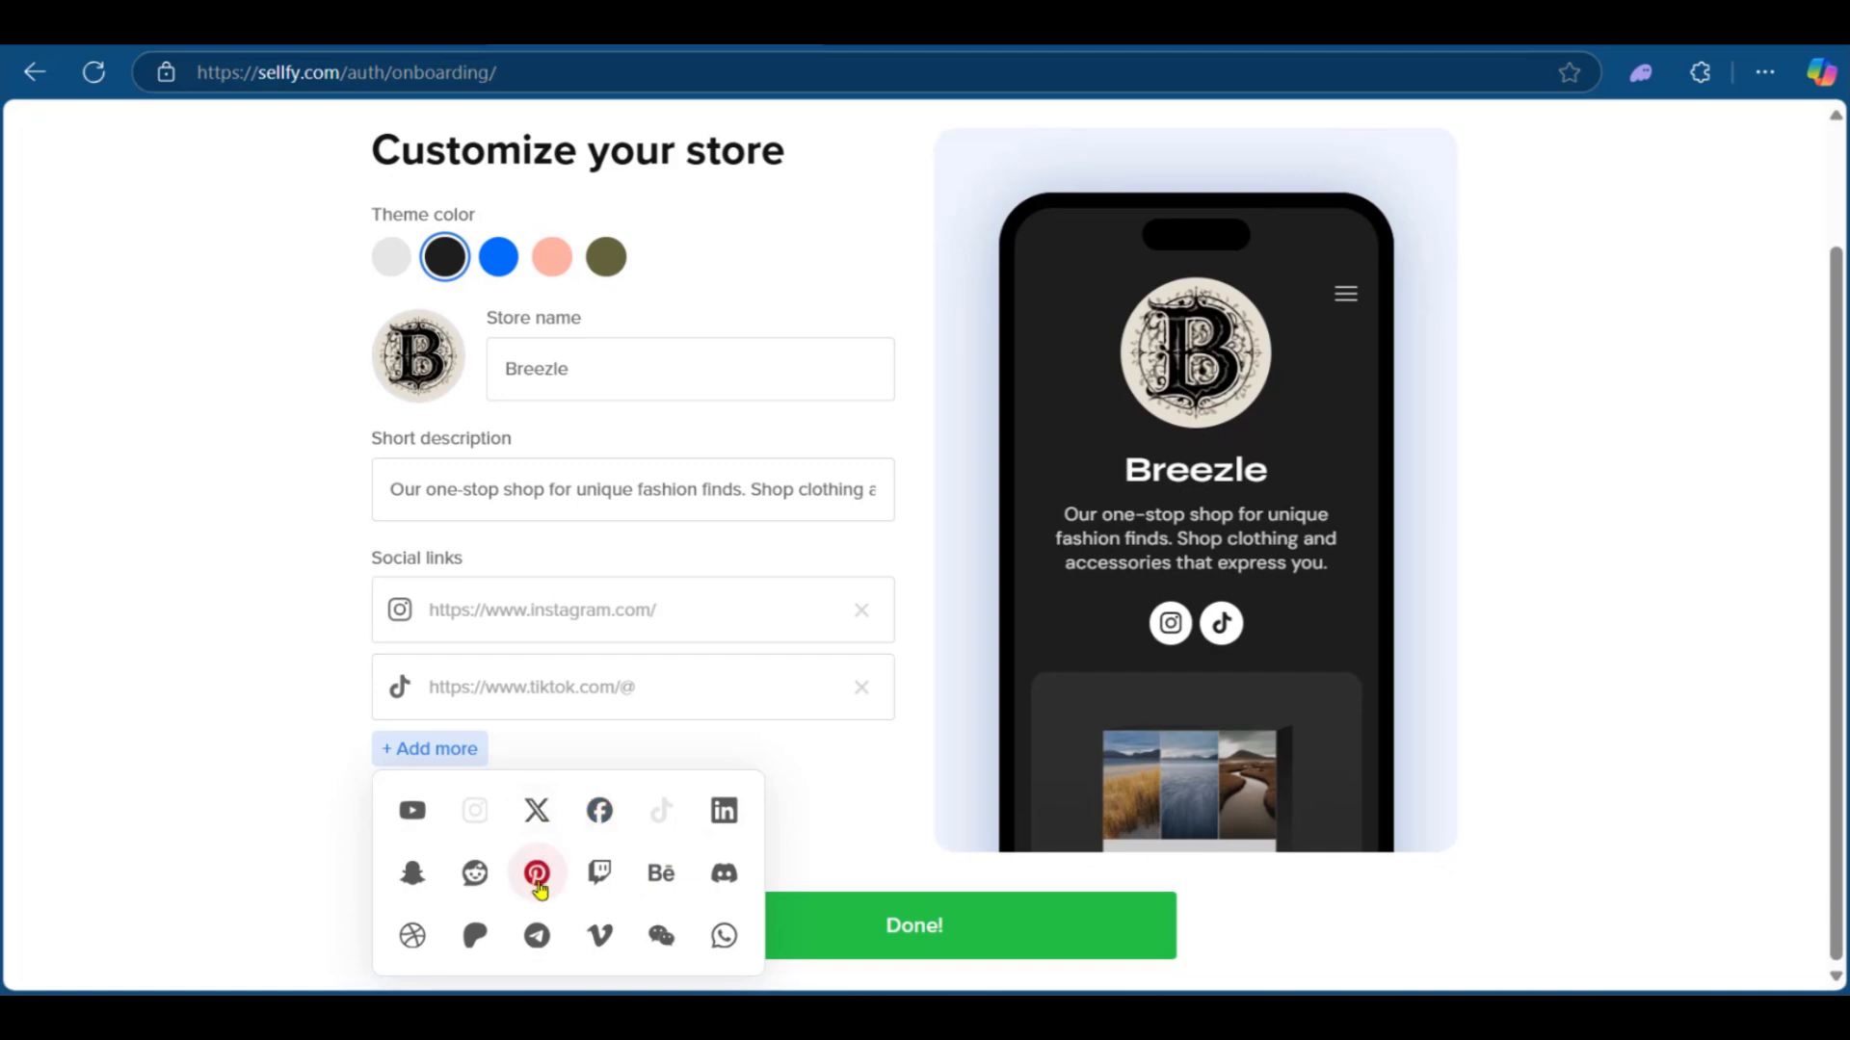
pyautogui.click(200, 848)
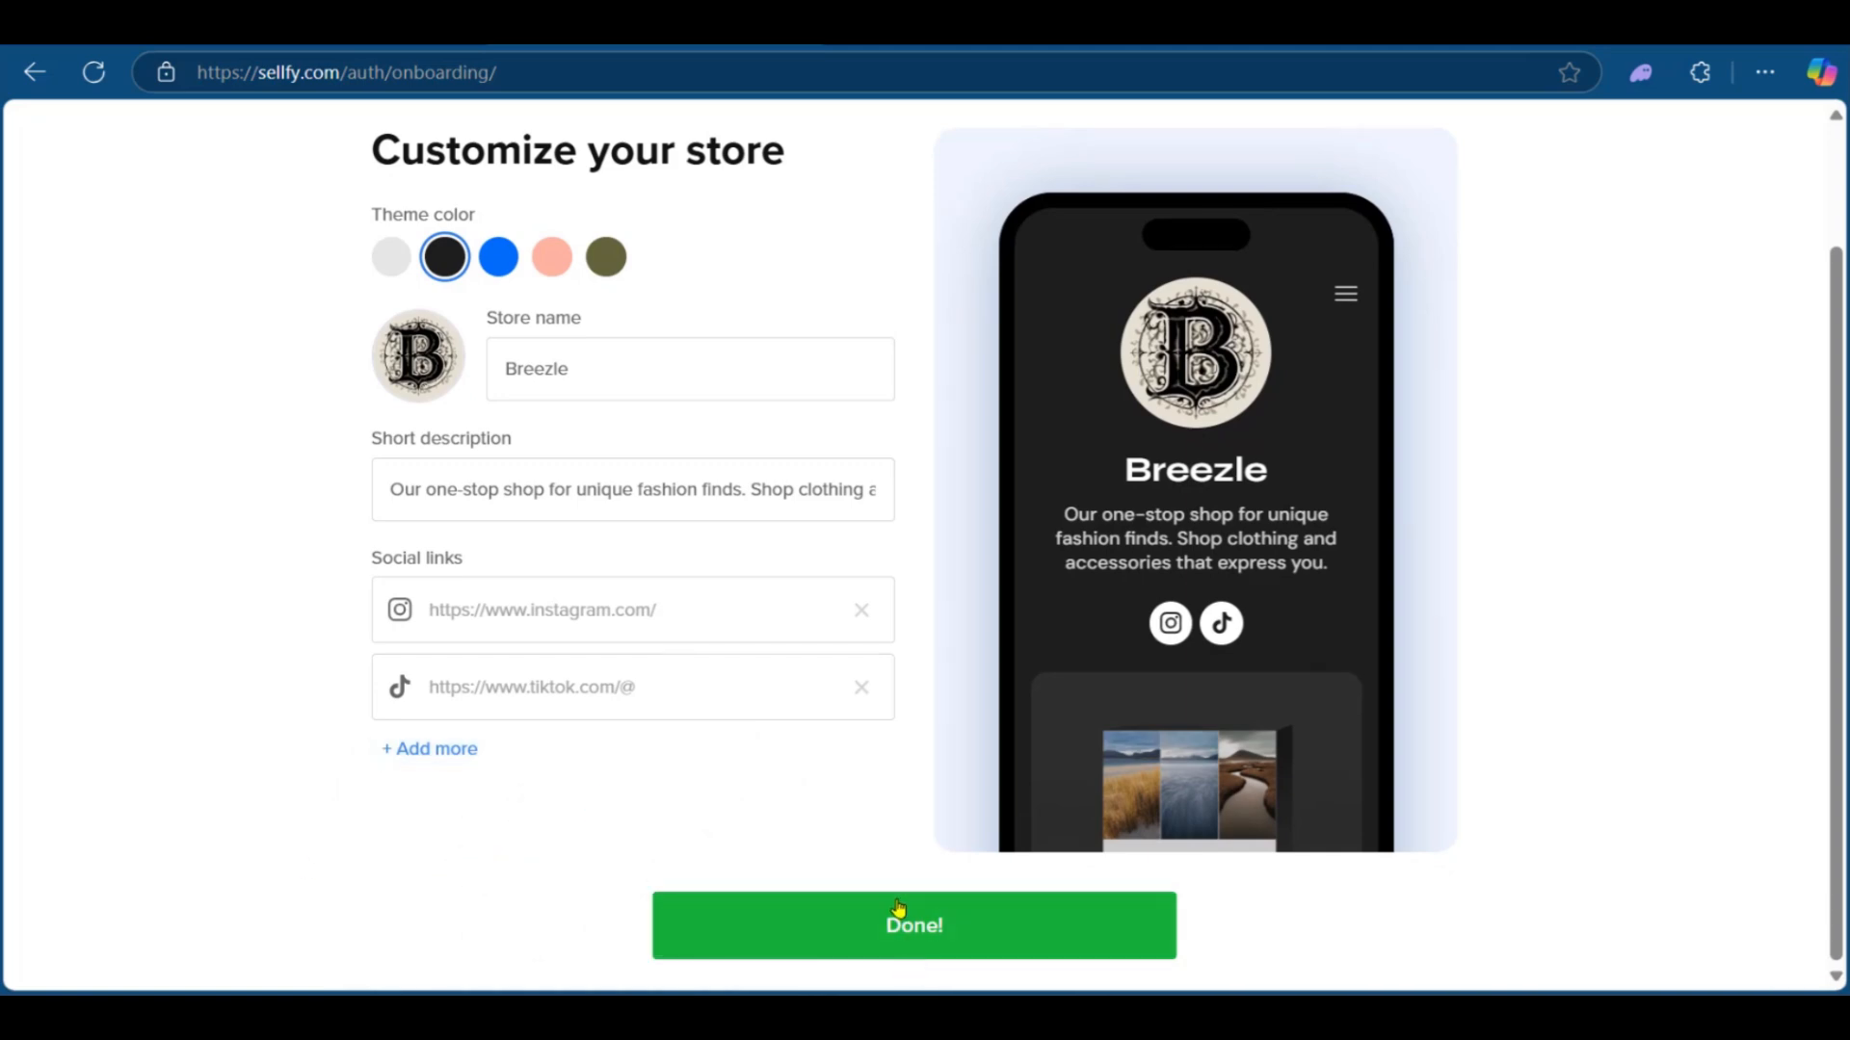
# Step: Finish the store customization to open the dashboard
pyautogui.click(920, 930)
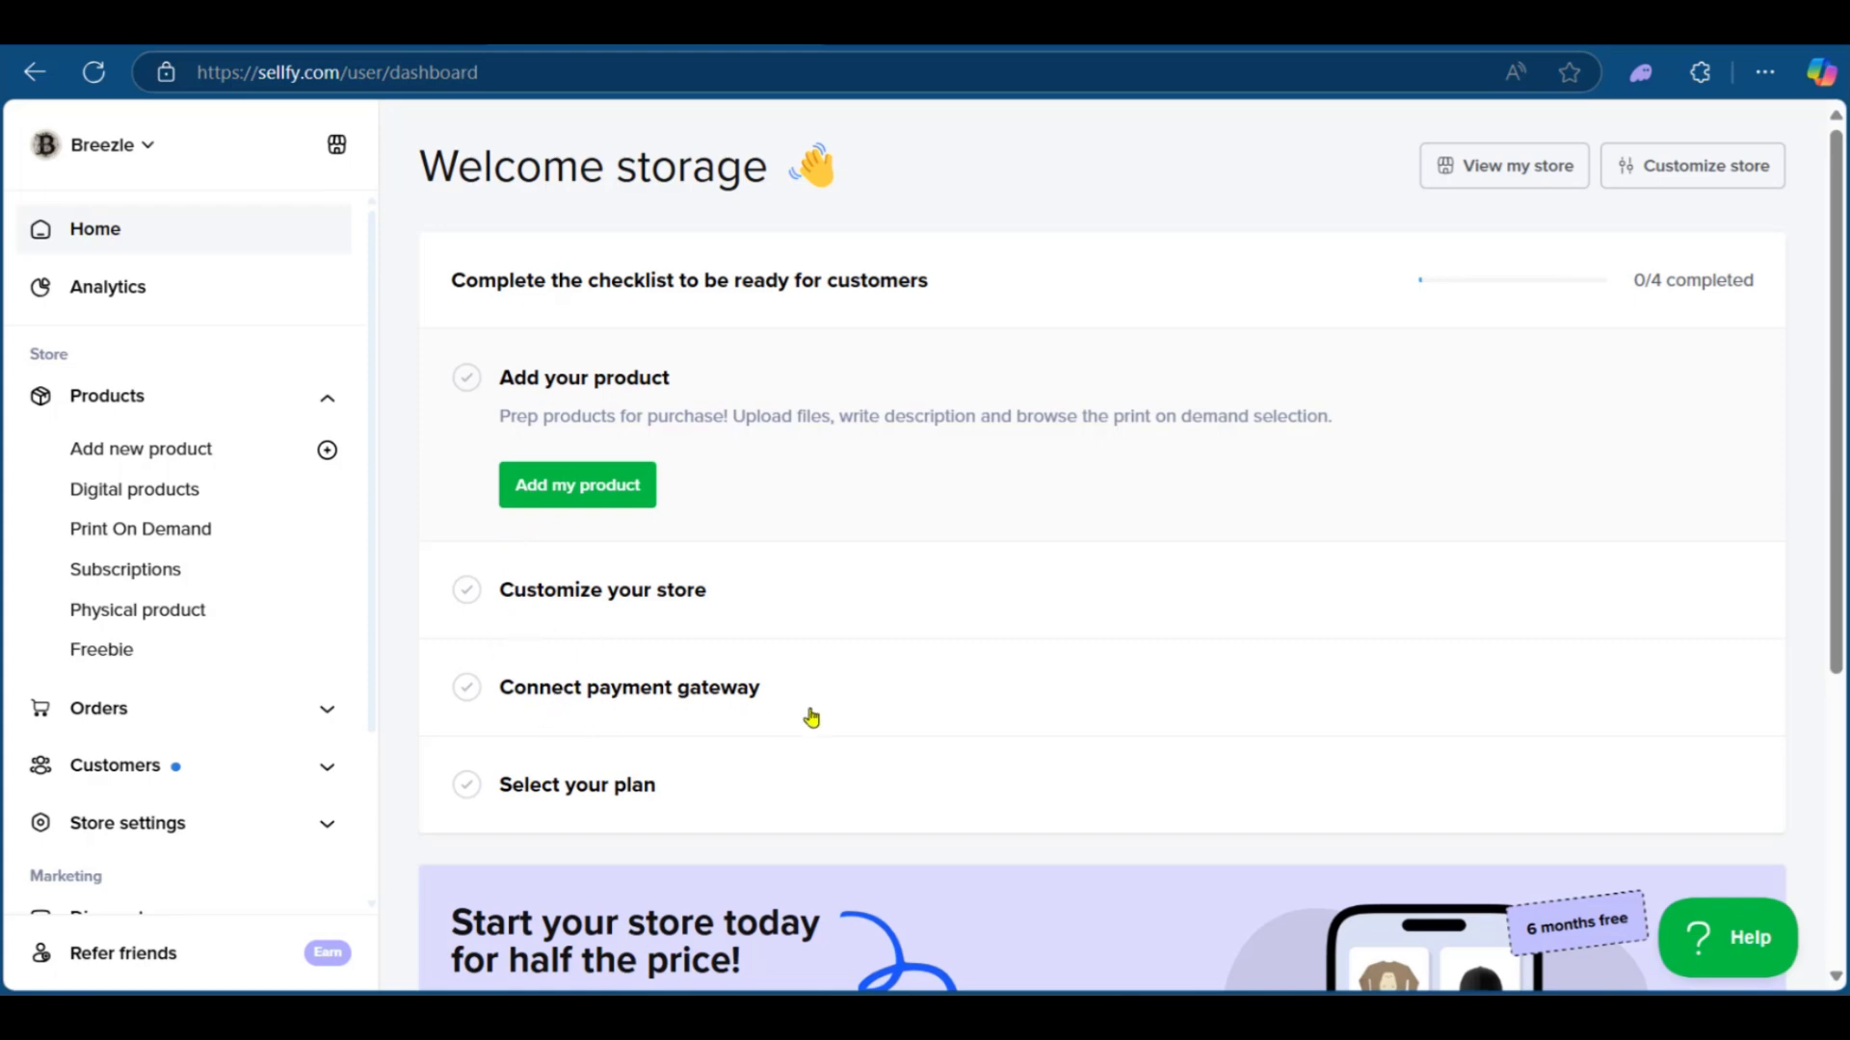
pyautogui.scroll(-2, 665, 805)
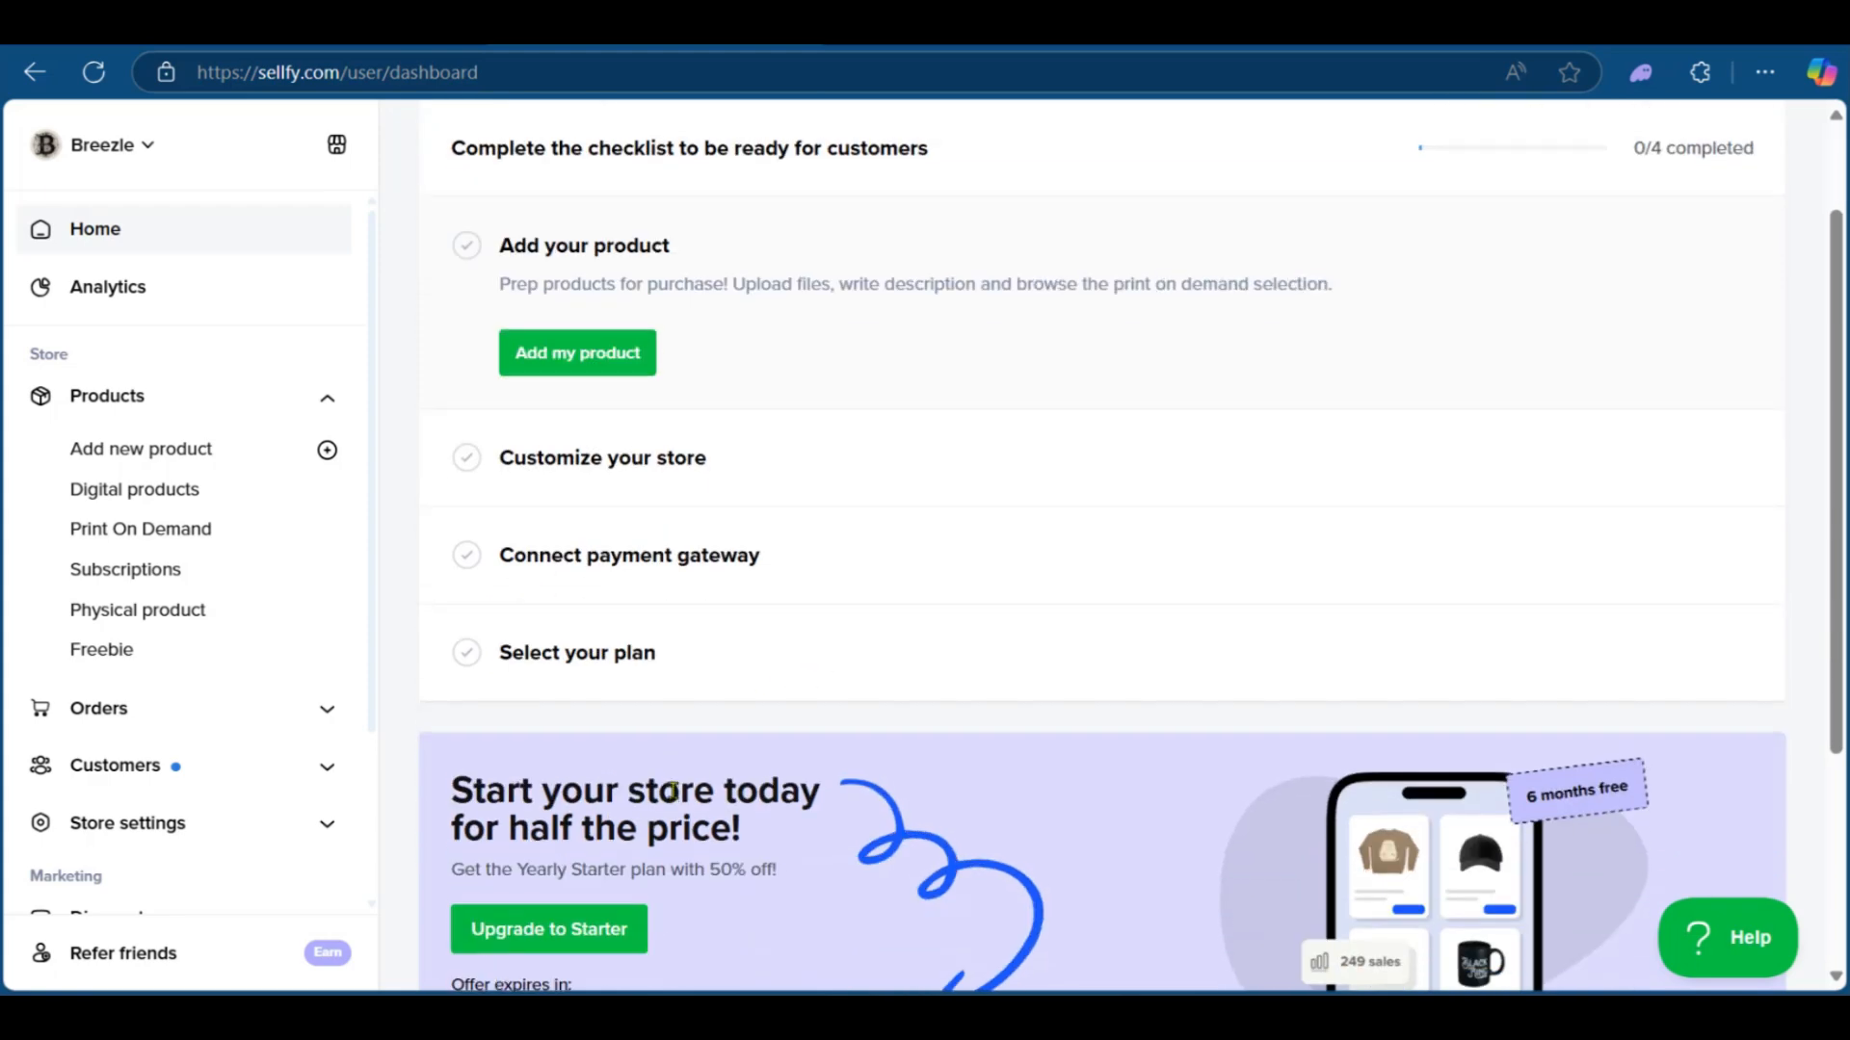
pyautogui.scroll(2, 662, 303)
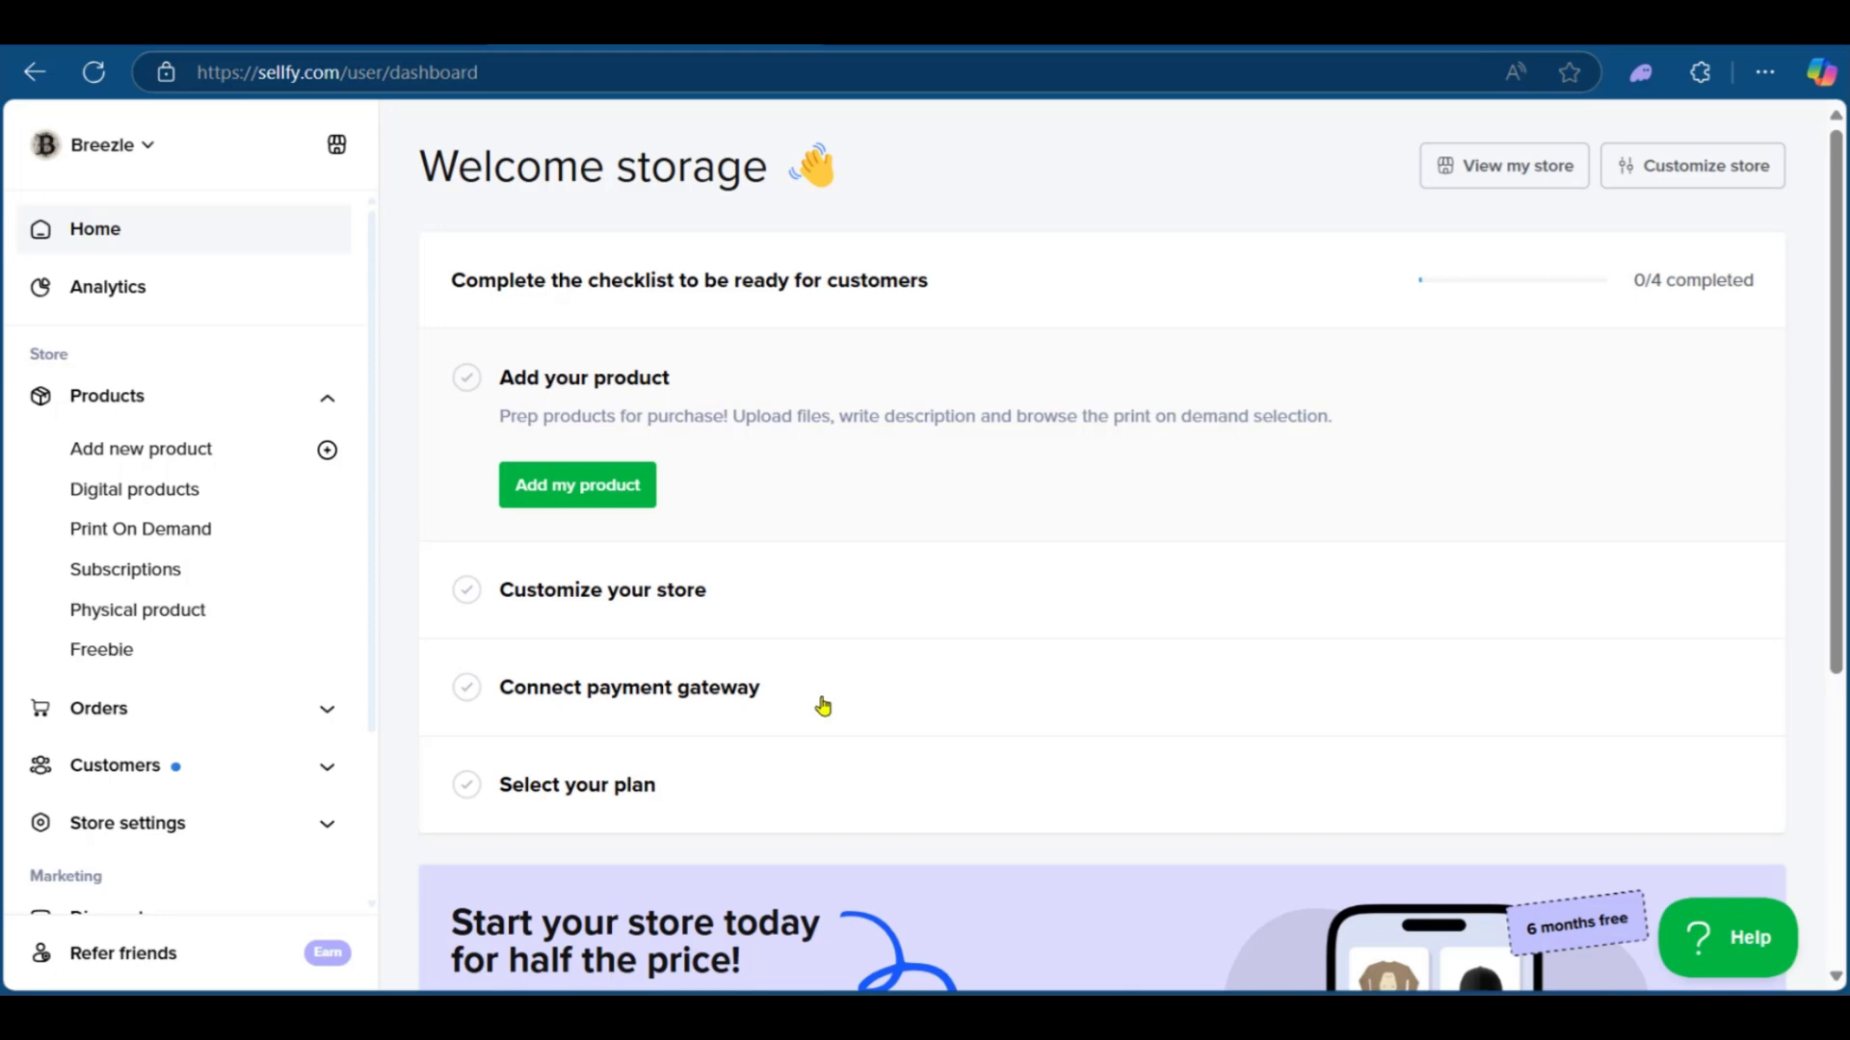
# Step: Start adding a new digital product from the dashboard checklist and review the product form
pyautogui.click(580, 499)
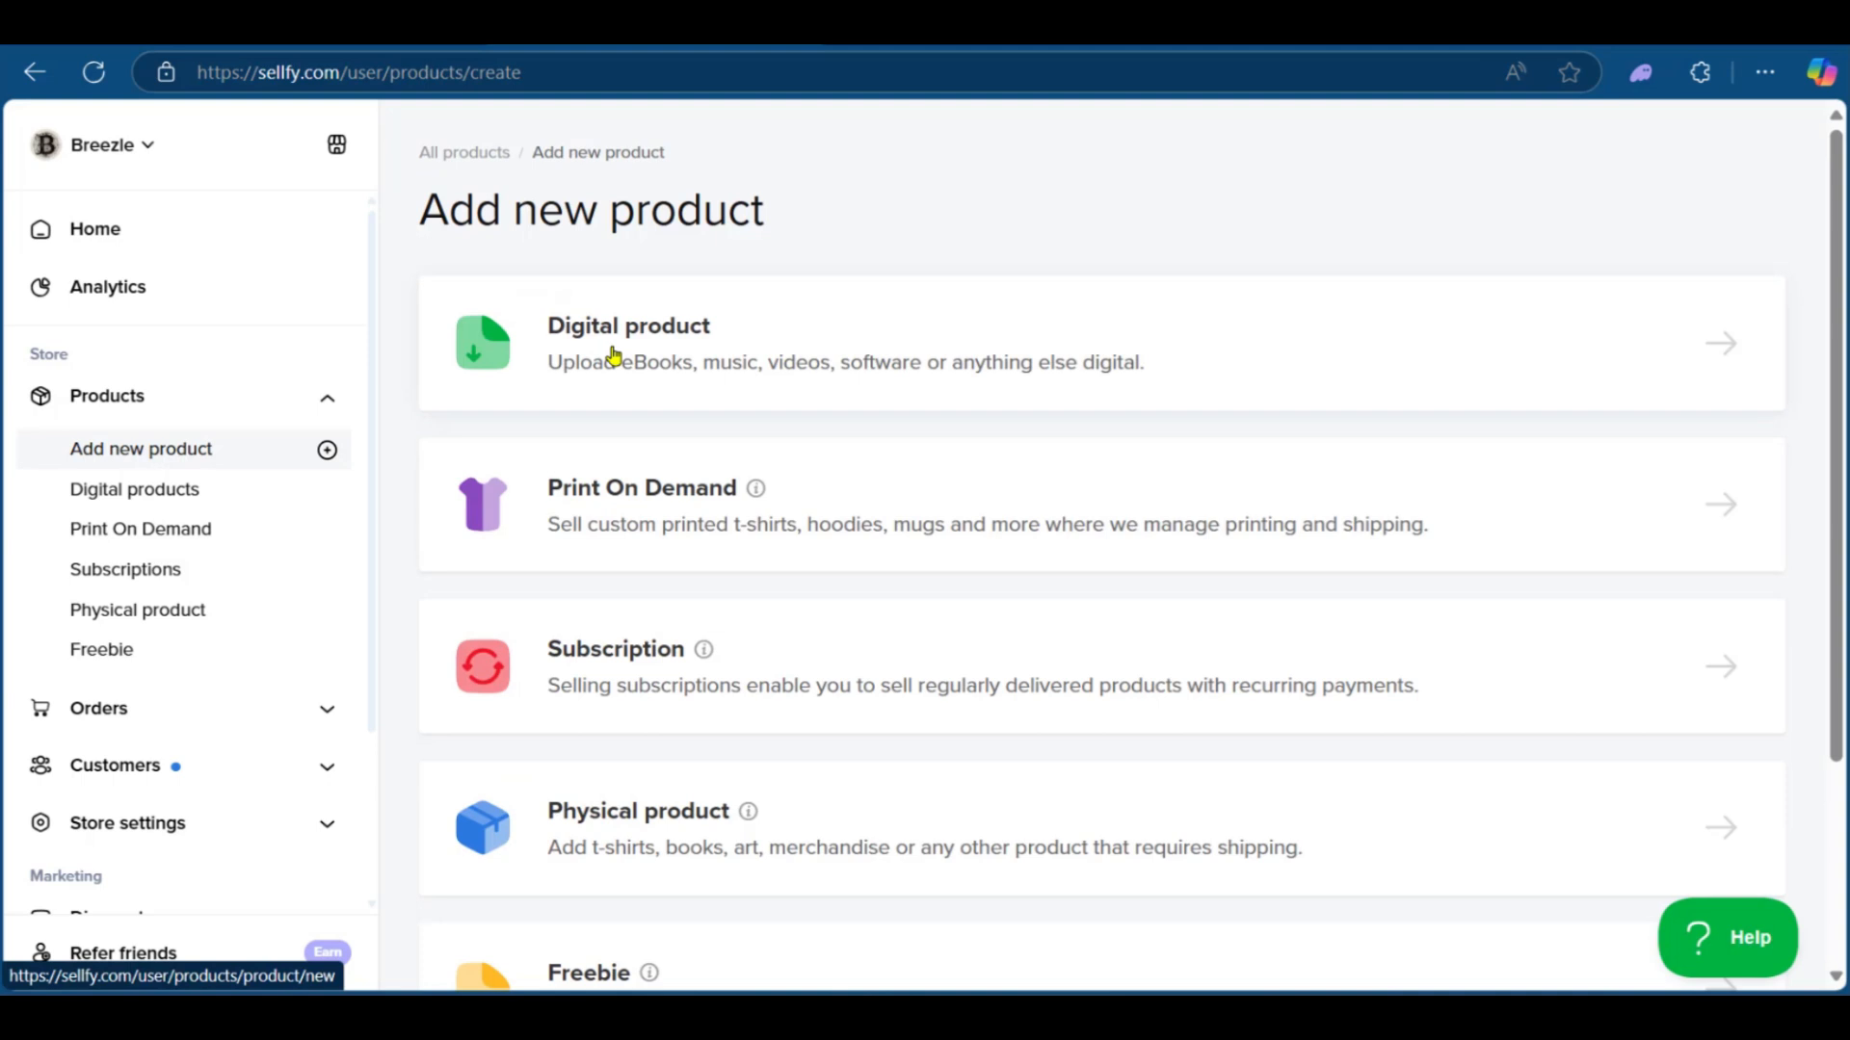
pyautogui.click(786, 374)
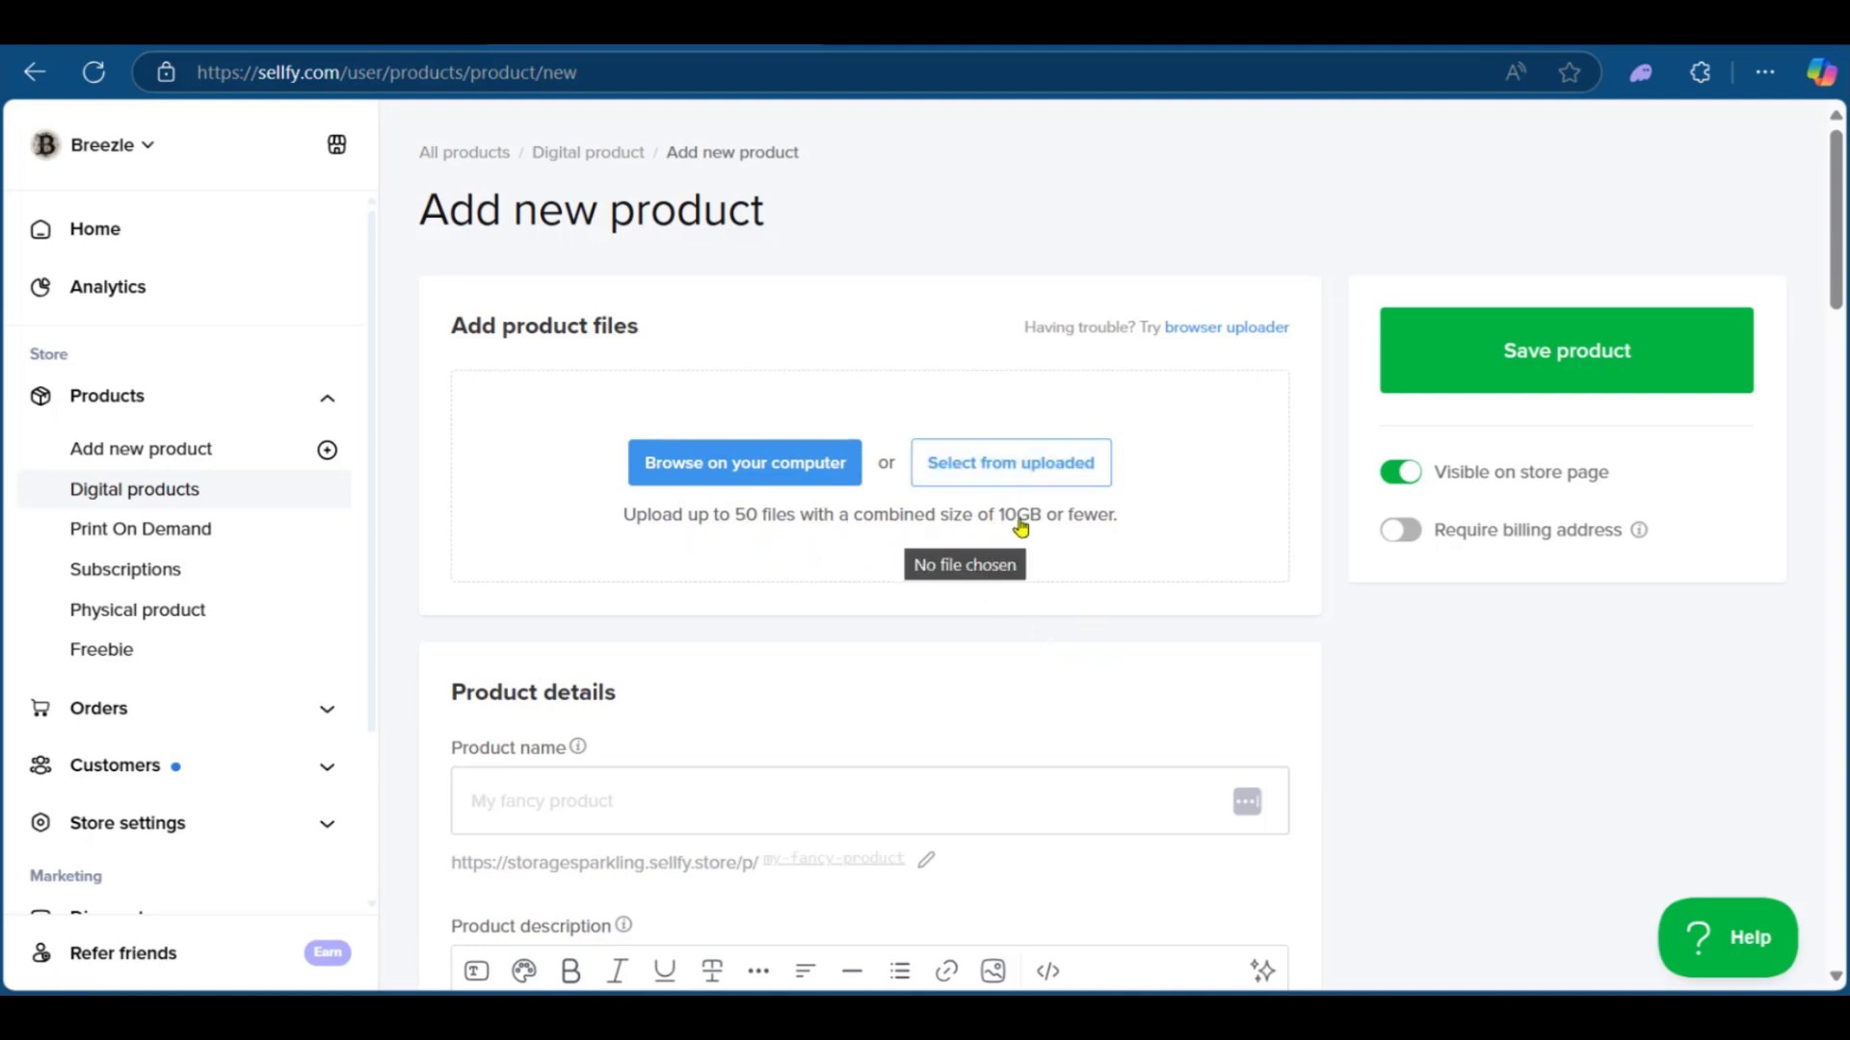
pyautogui.scroll(-5, 680, 642)
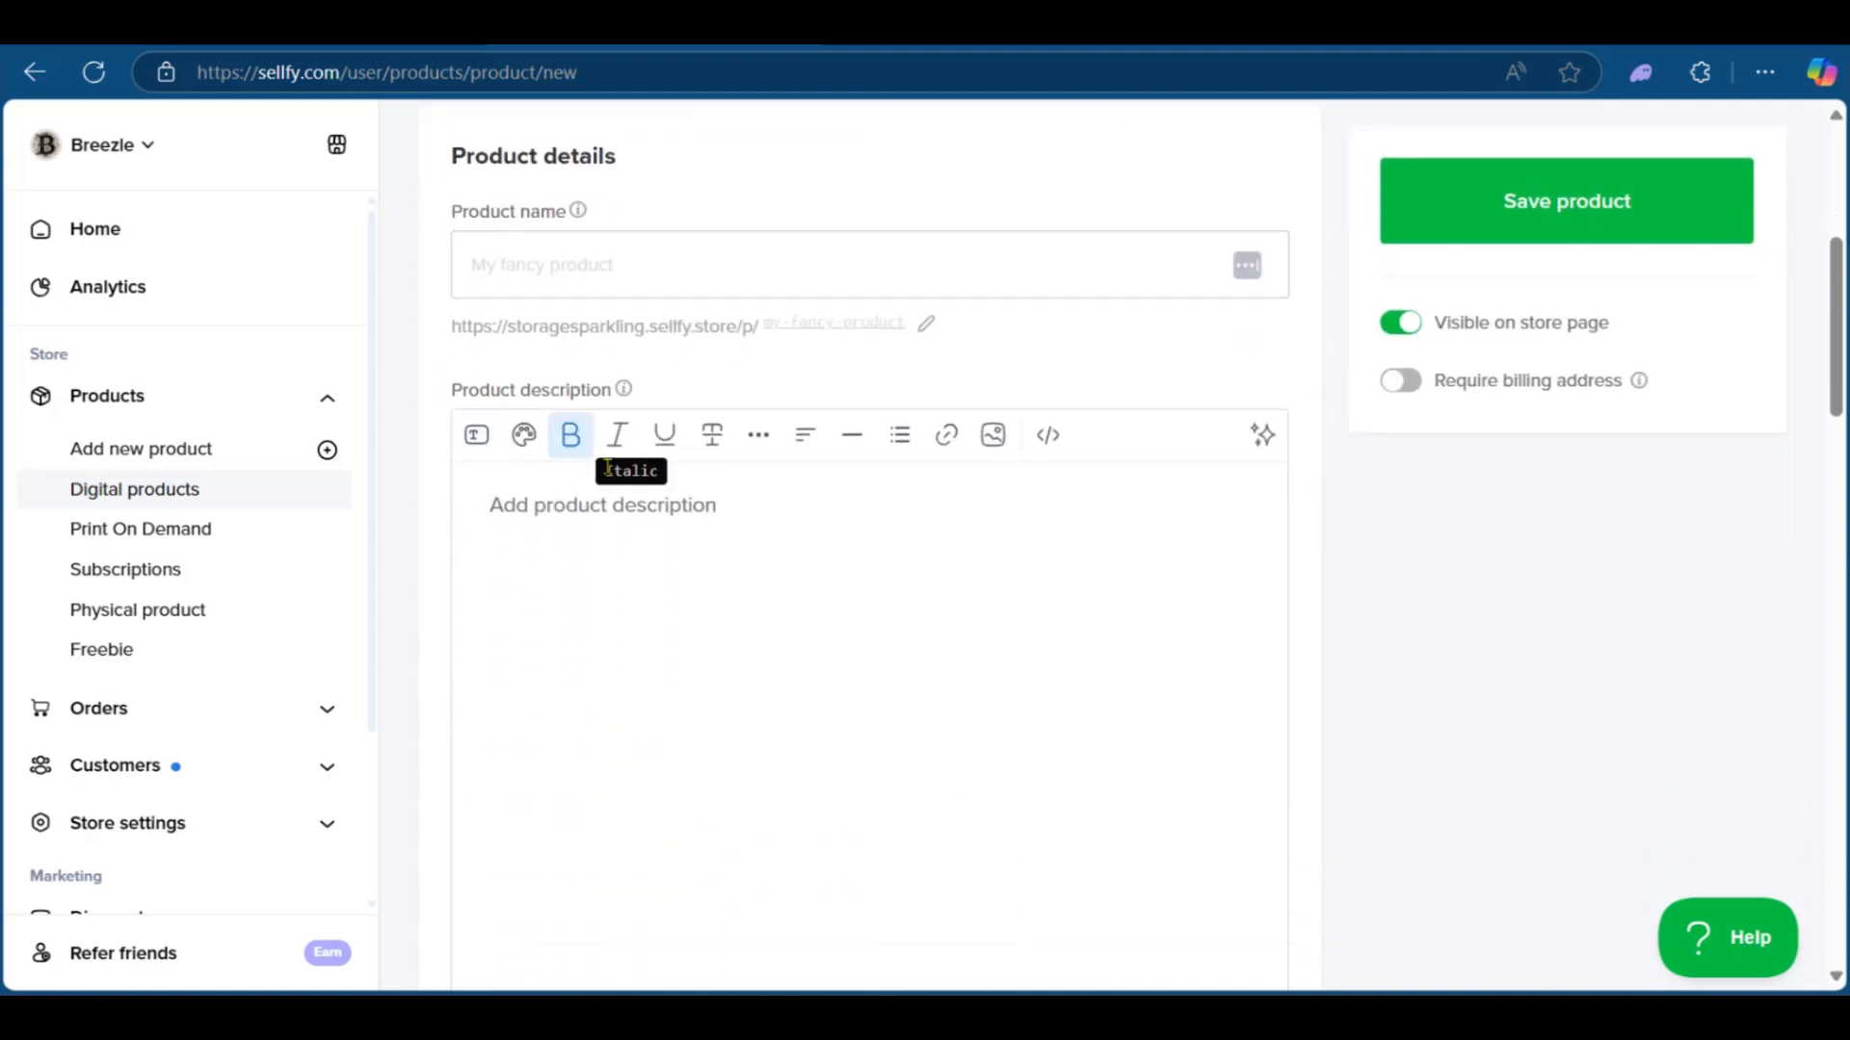
pyautogui.scroll(-6, 608, 509)
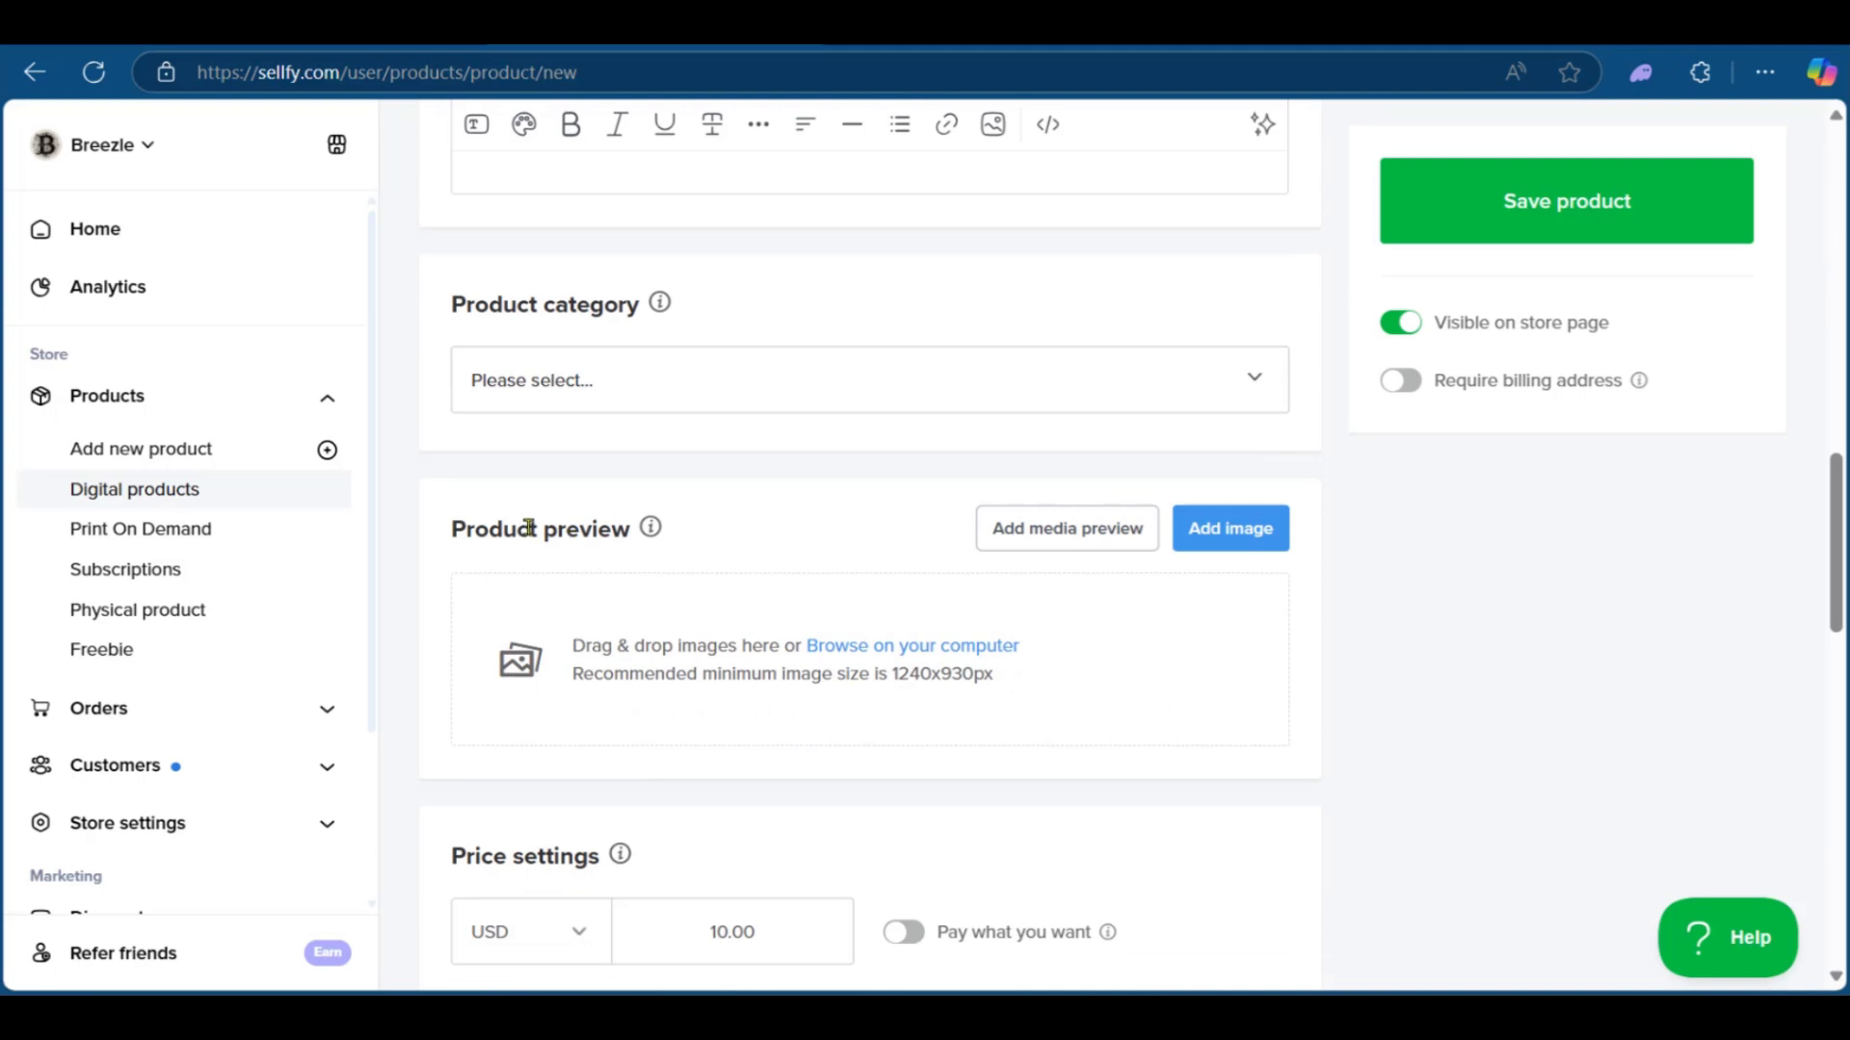
pyautogui.scroll(-3, 528, 532)
pyautogui.scroll(-2, 593, 617)
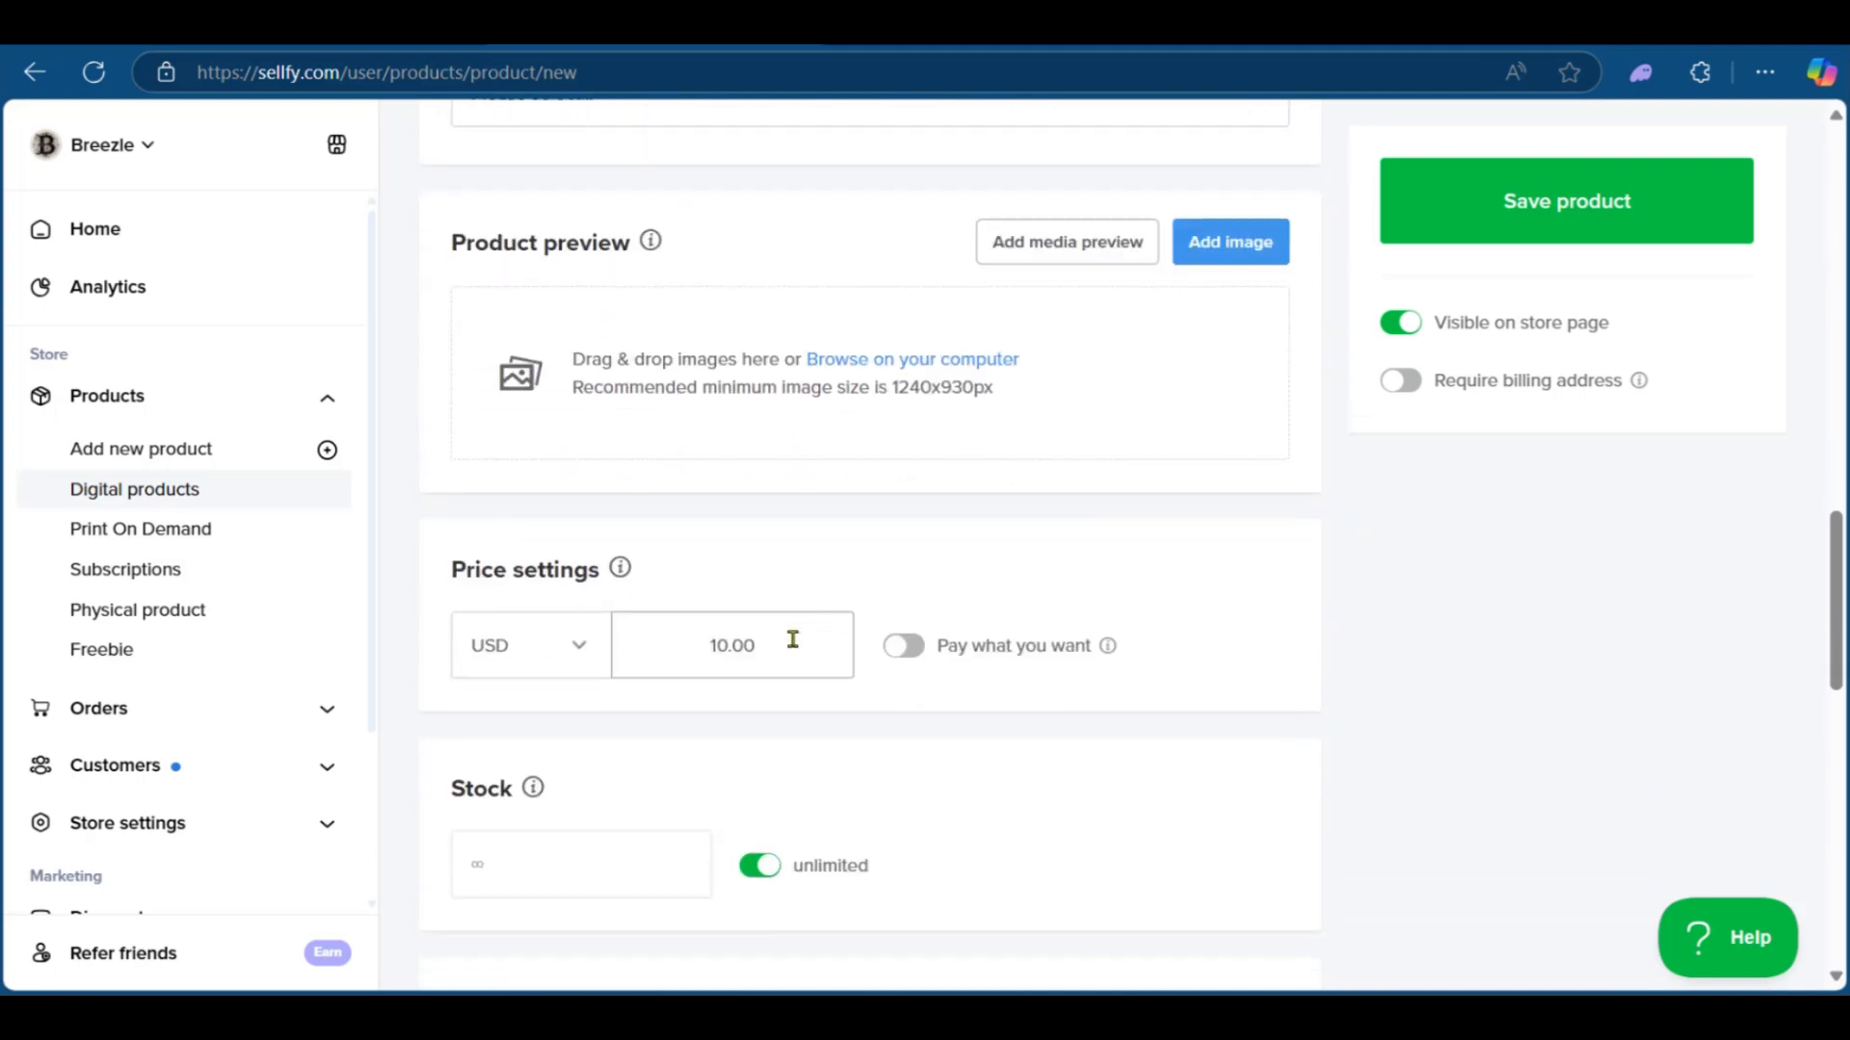
pyautogui.scroll(8, 788, 644)
pyautogui.scroll(5, 788, 644)
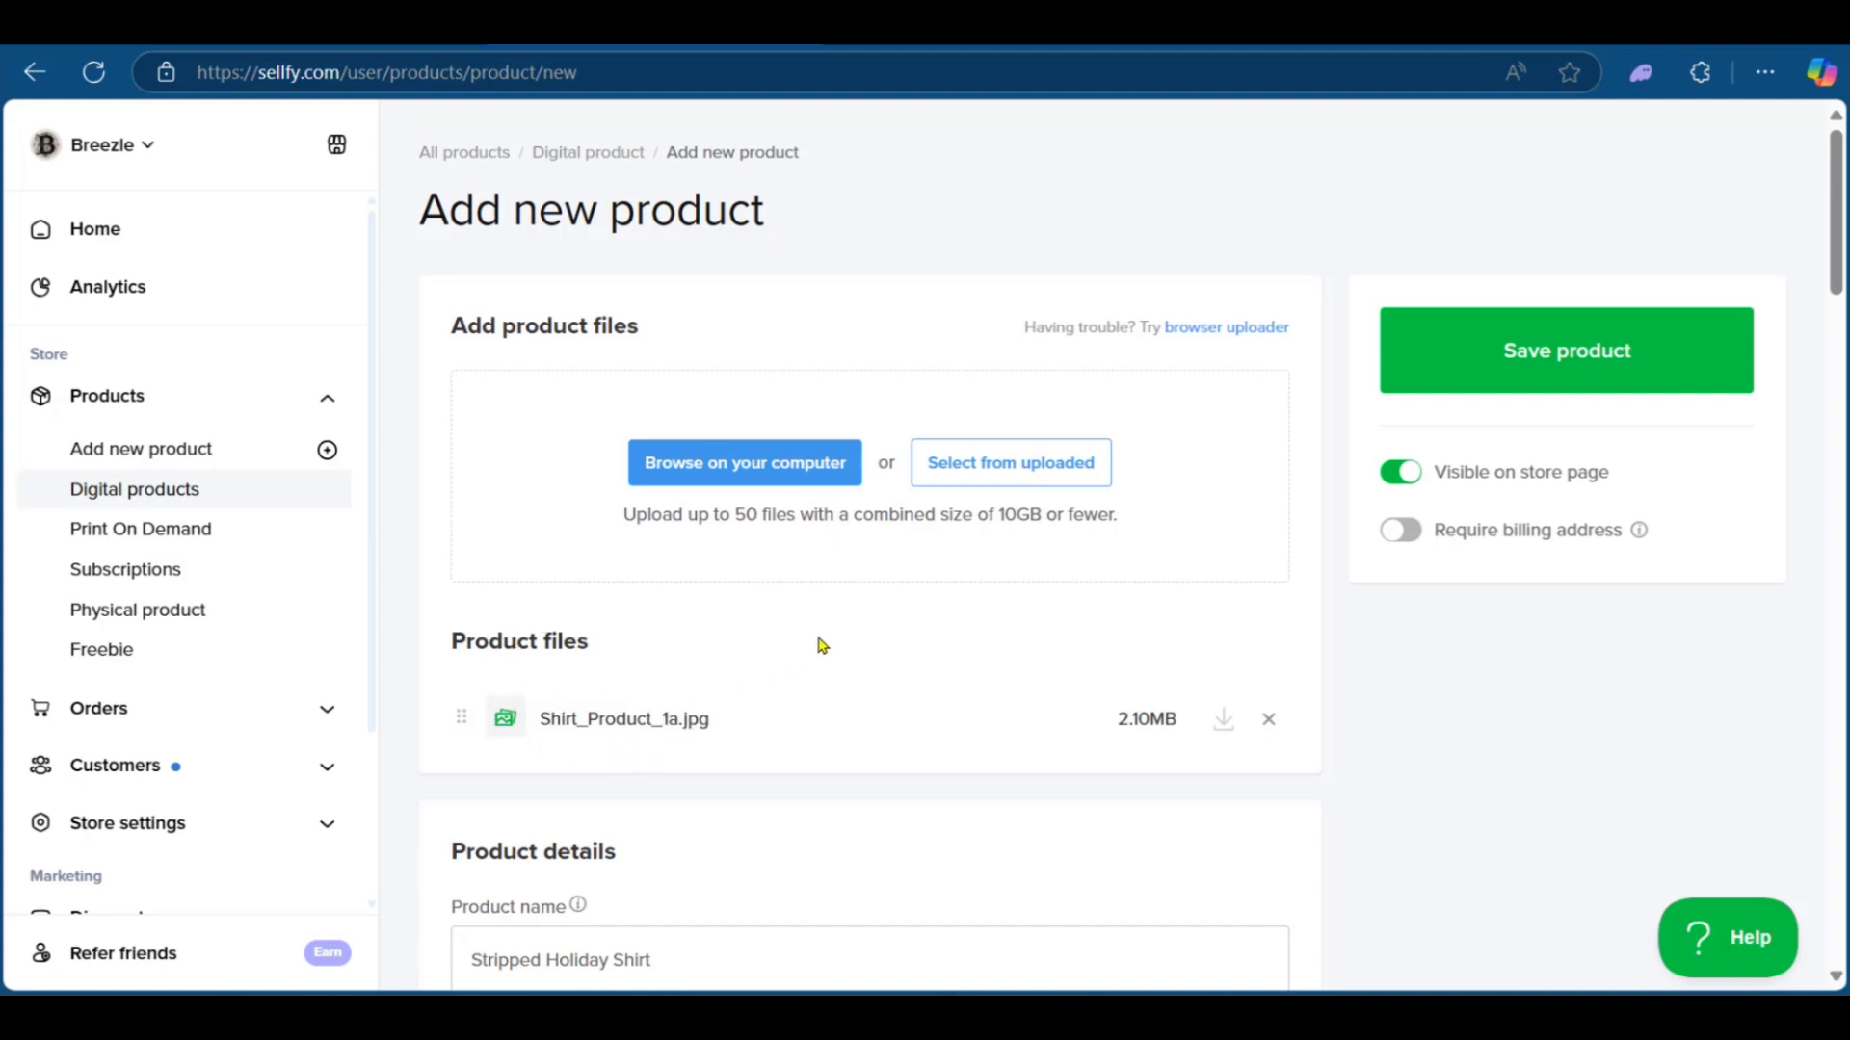
# Step: Correct the product name to Striped Holiday Shirt
pyautogui.scroll(-5, 822, 646)
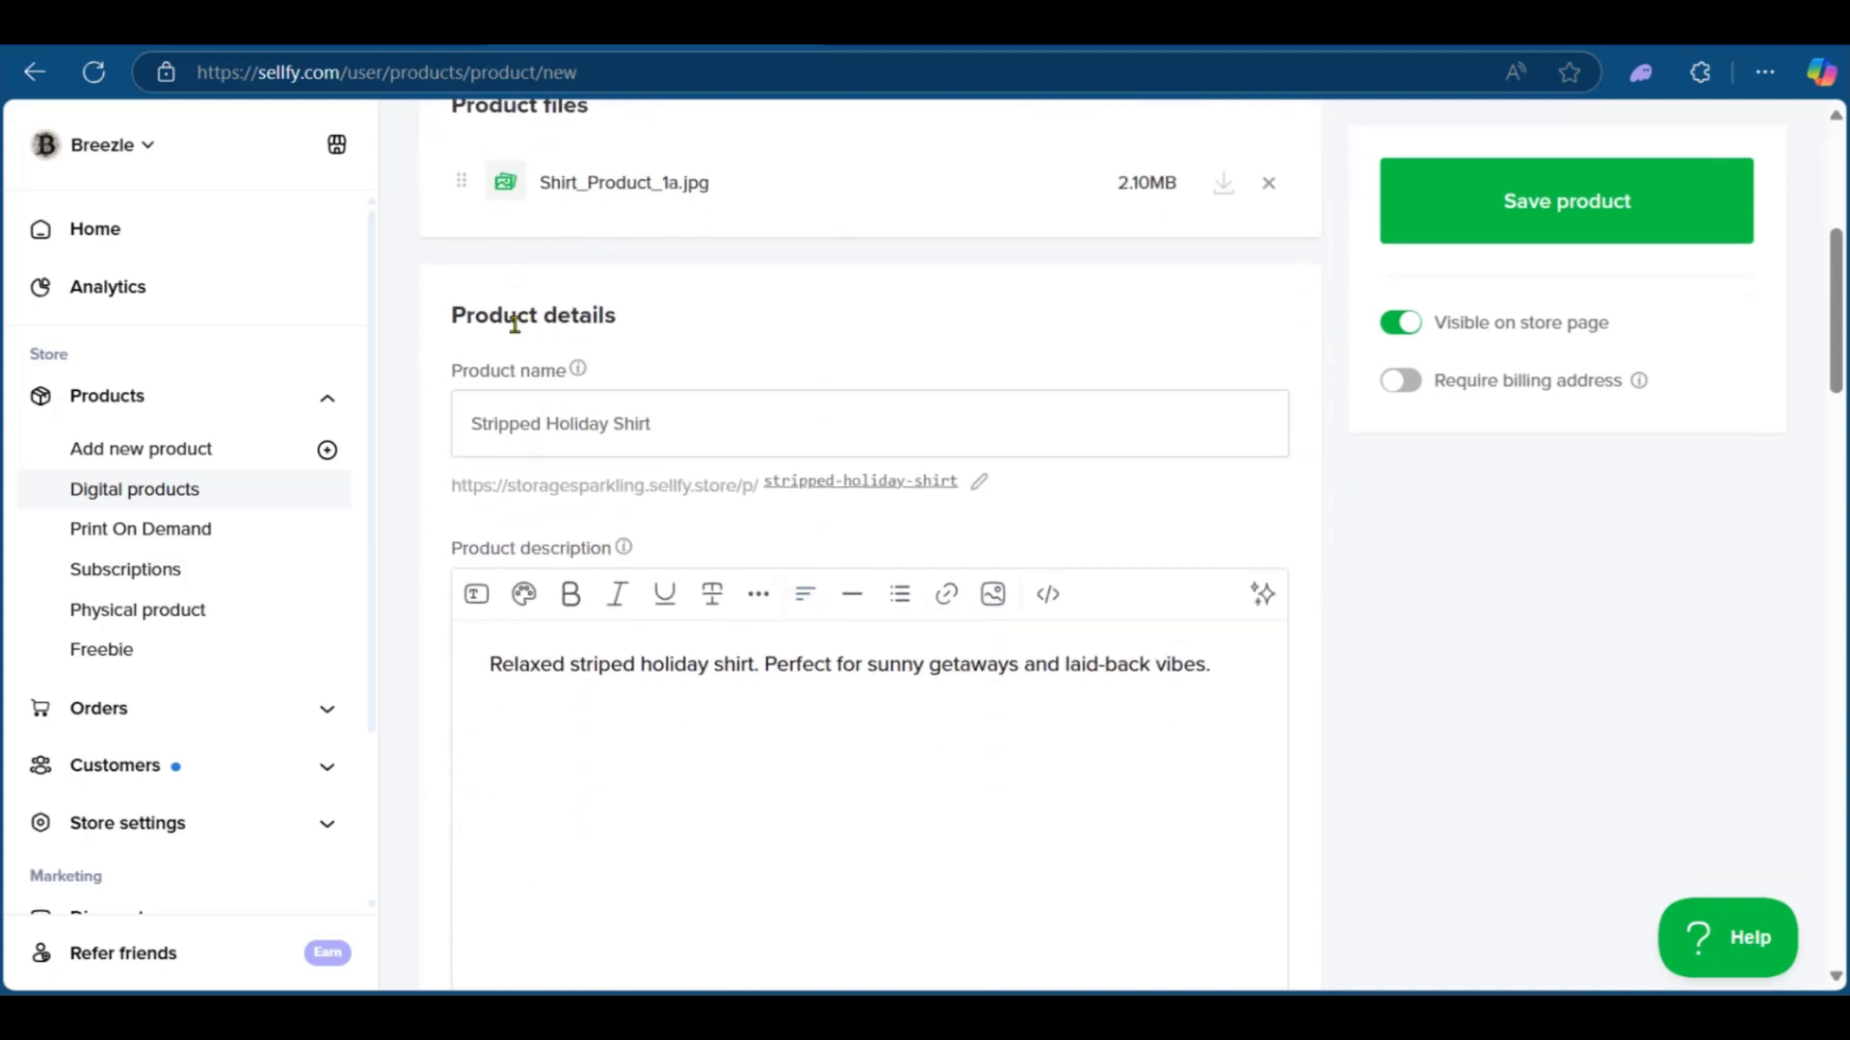
pyautogui.click(516, 443)
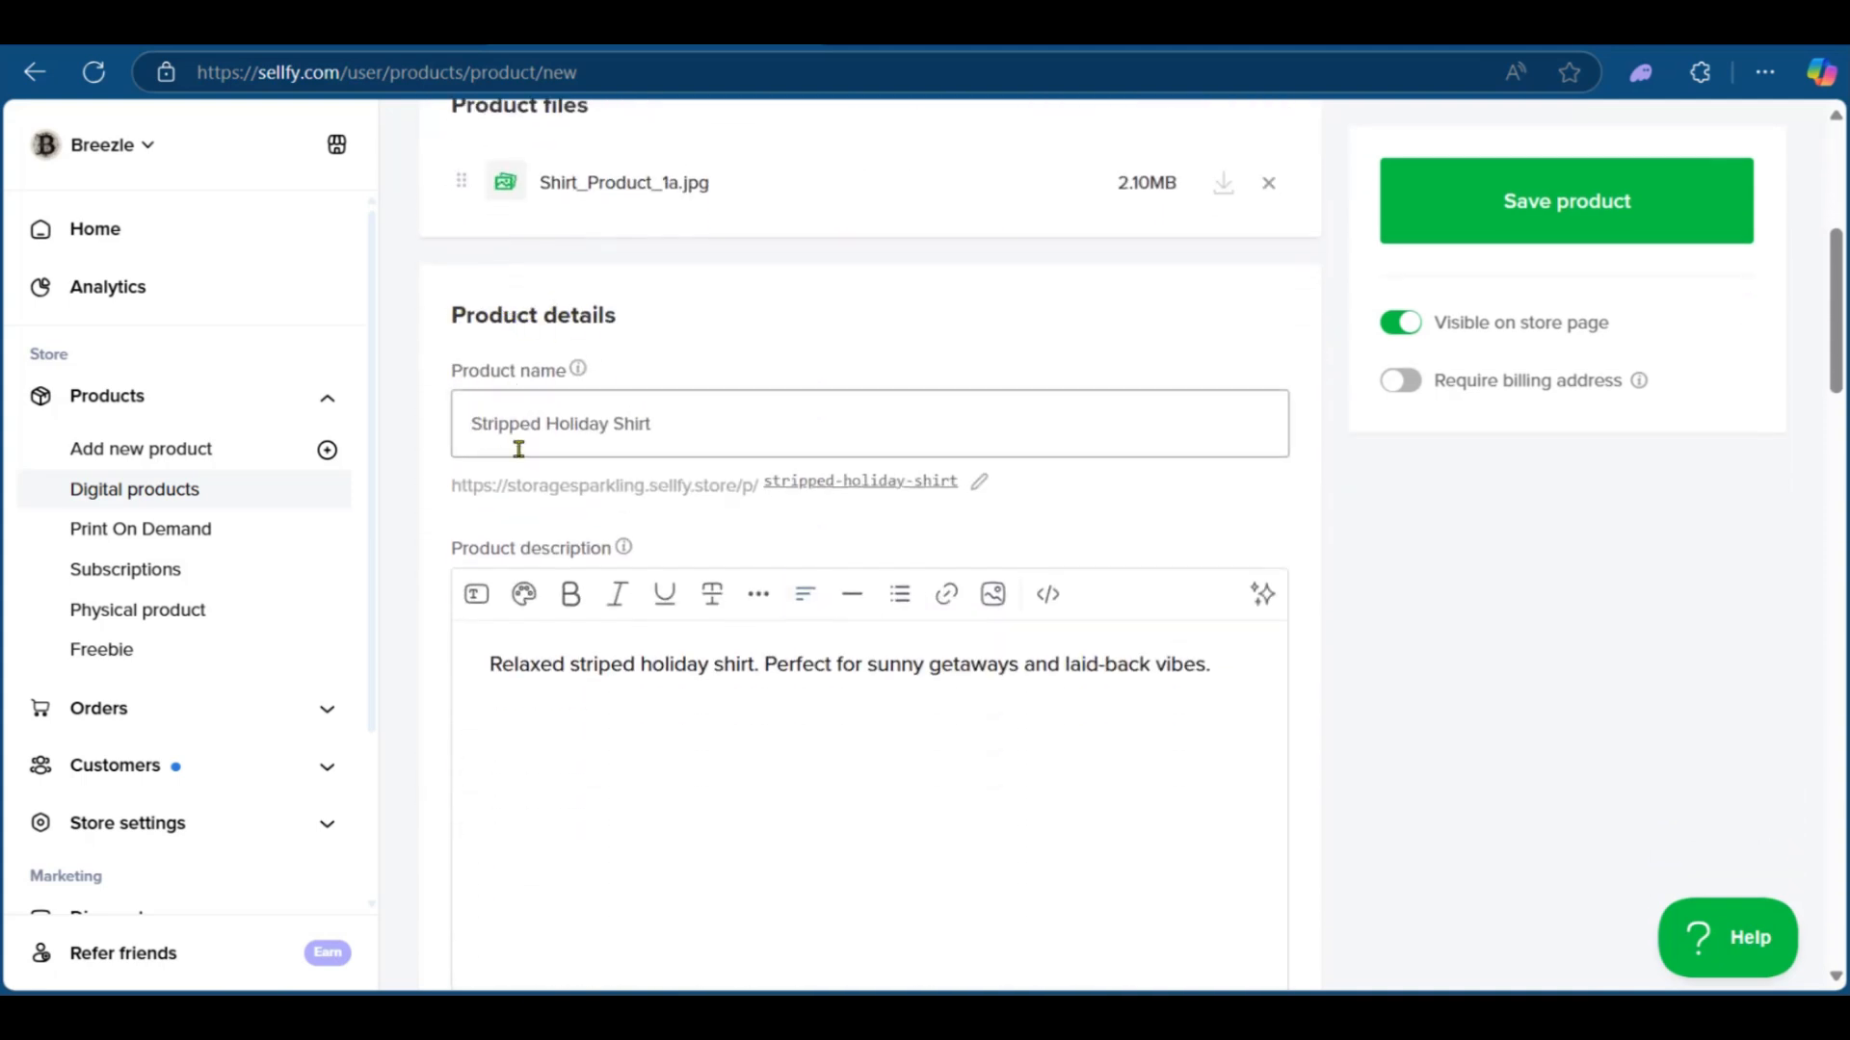
pyautogui.press('BackSpace')
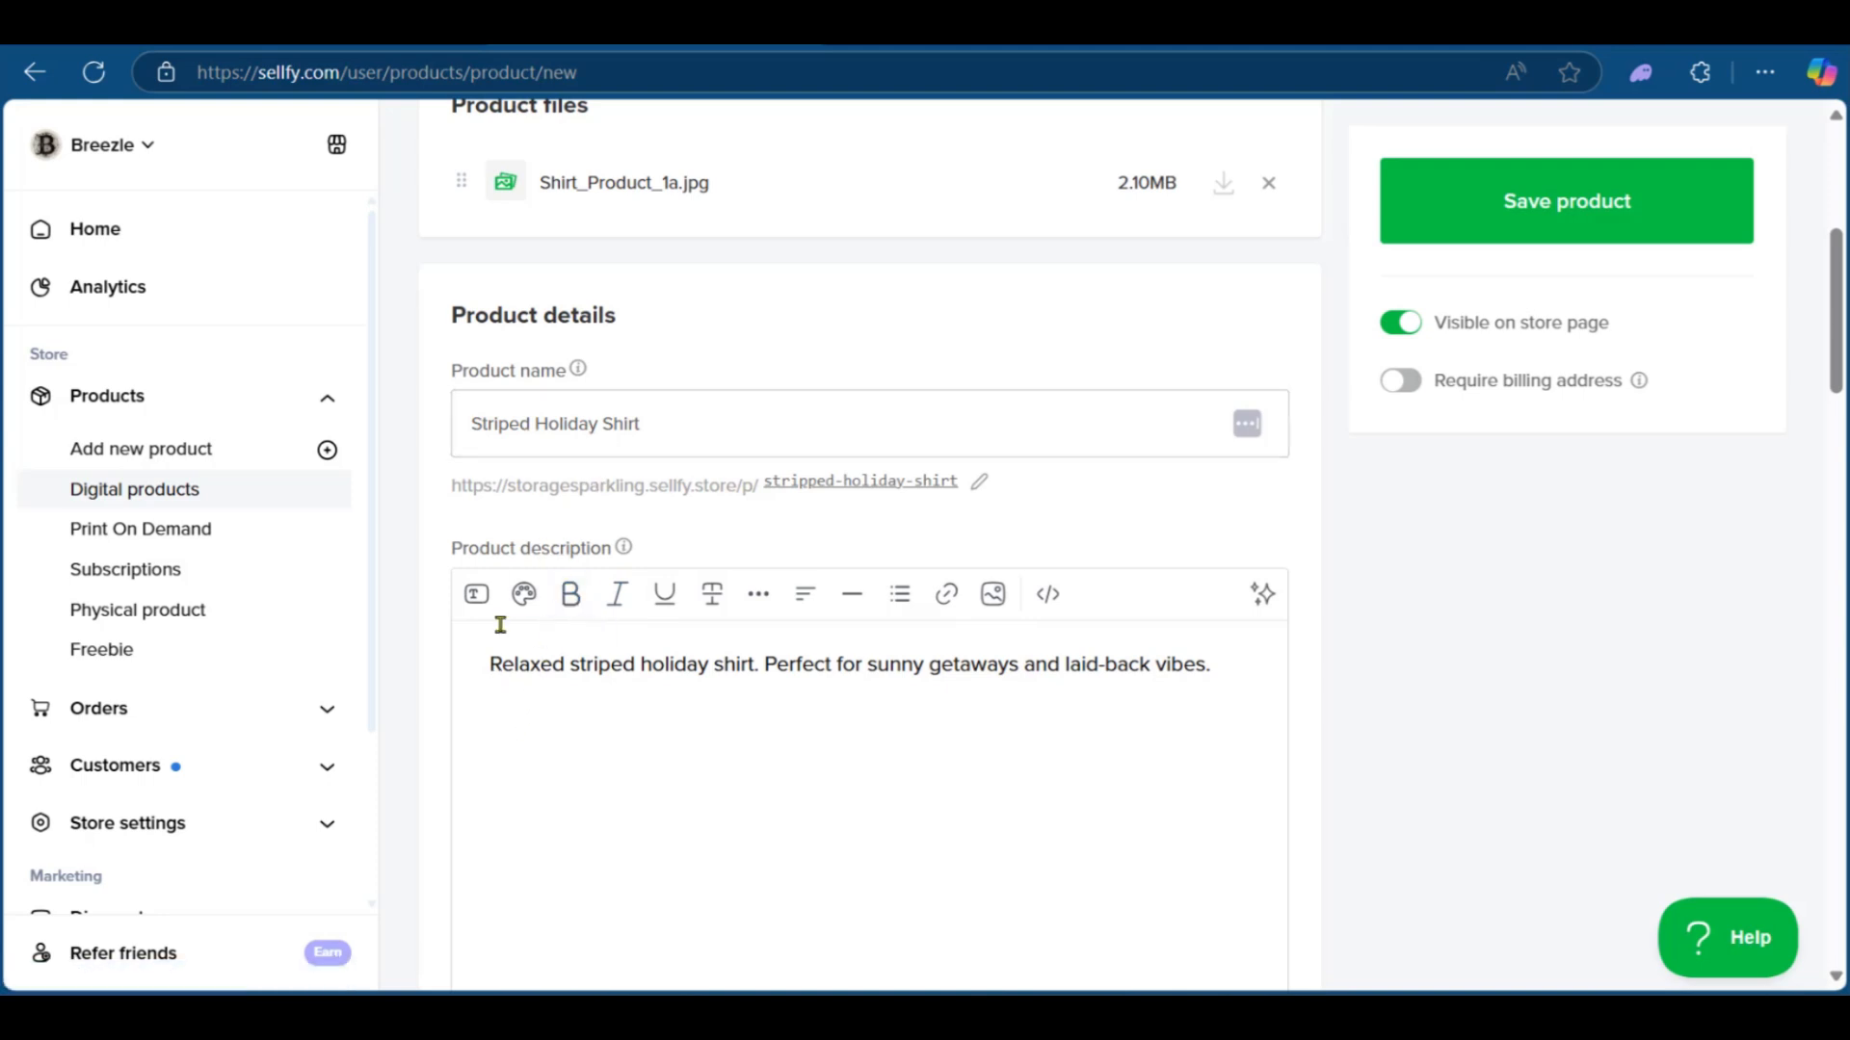
# Step: Create a new product category titled Mens Tops and assign it to the product
pyautogui.scroll(-1, 499, 573)
pyautogui.moveTo(608, 448)
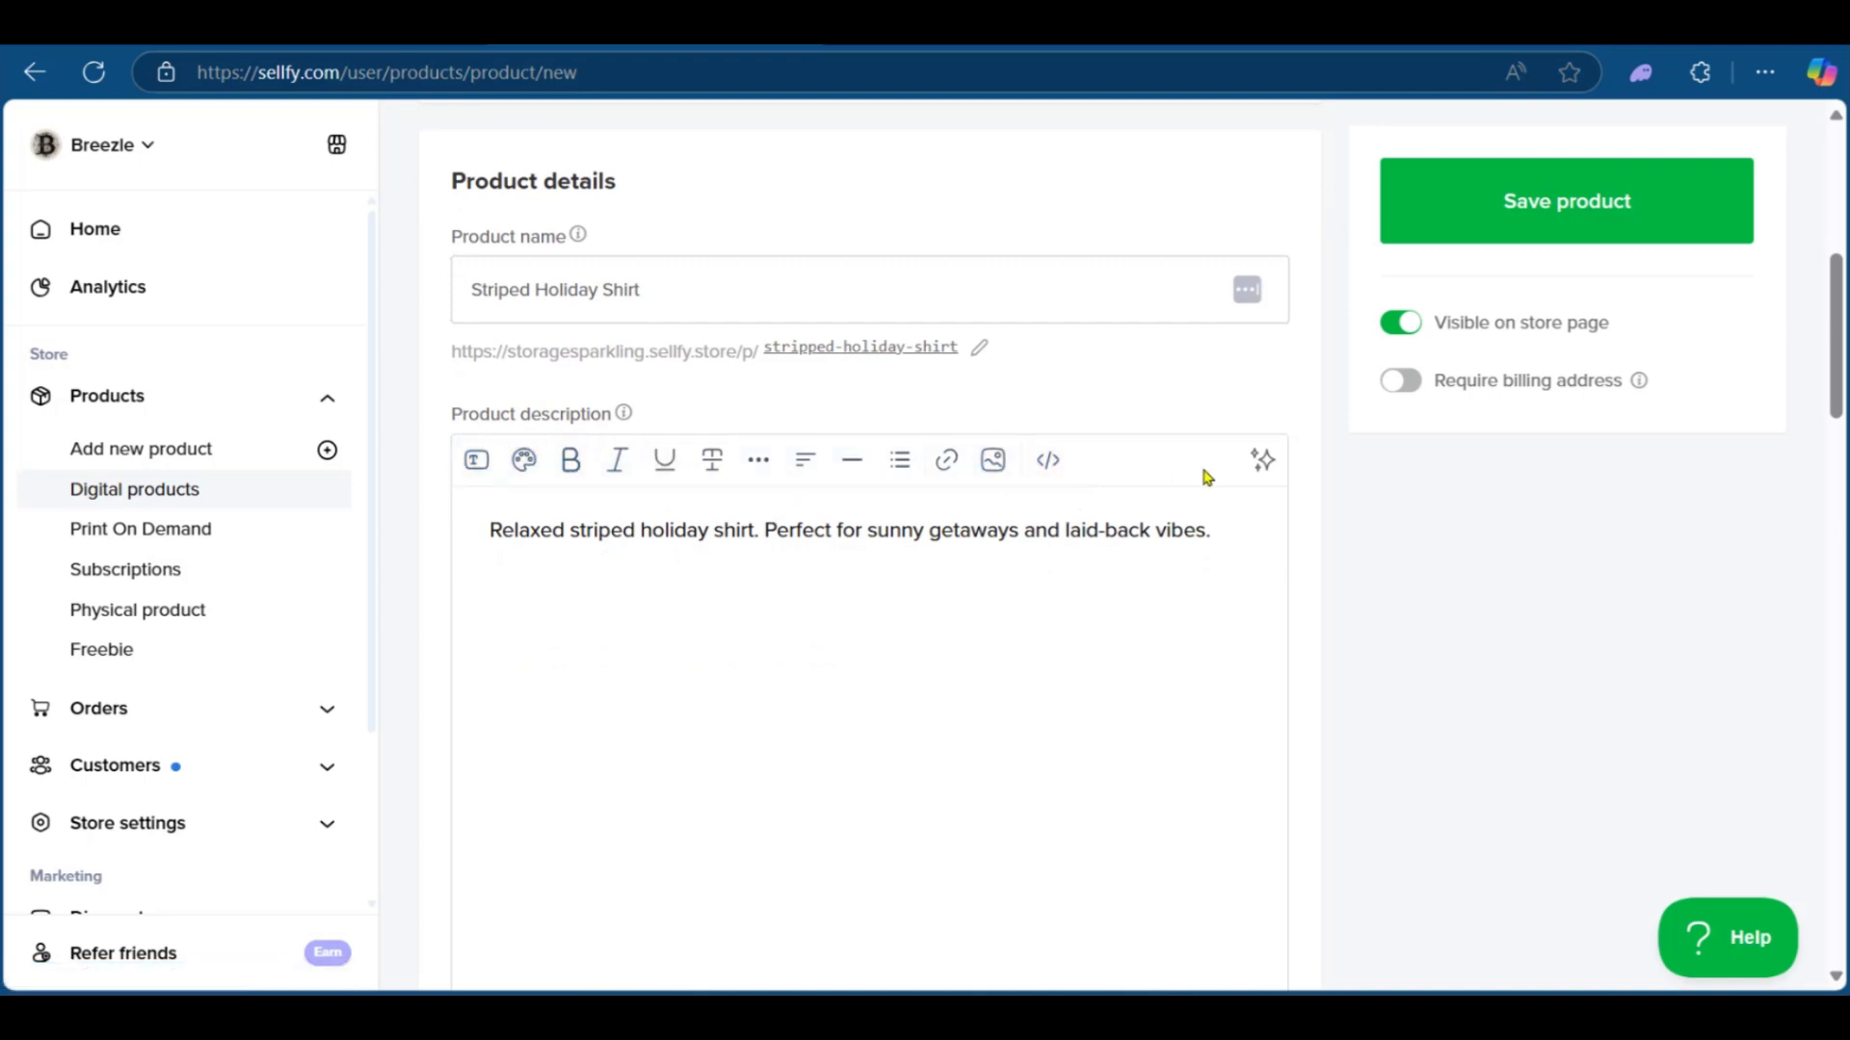
pyautogui.scroll(-3, 864, 631)
pyautogui.scroll(-4, 860, 644)
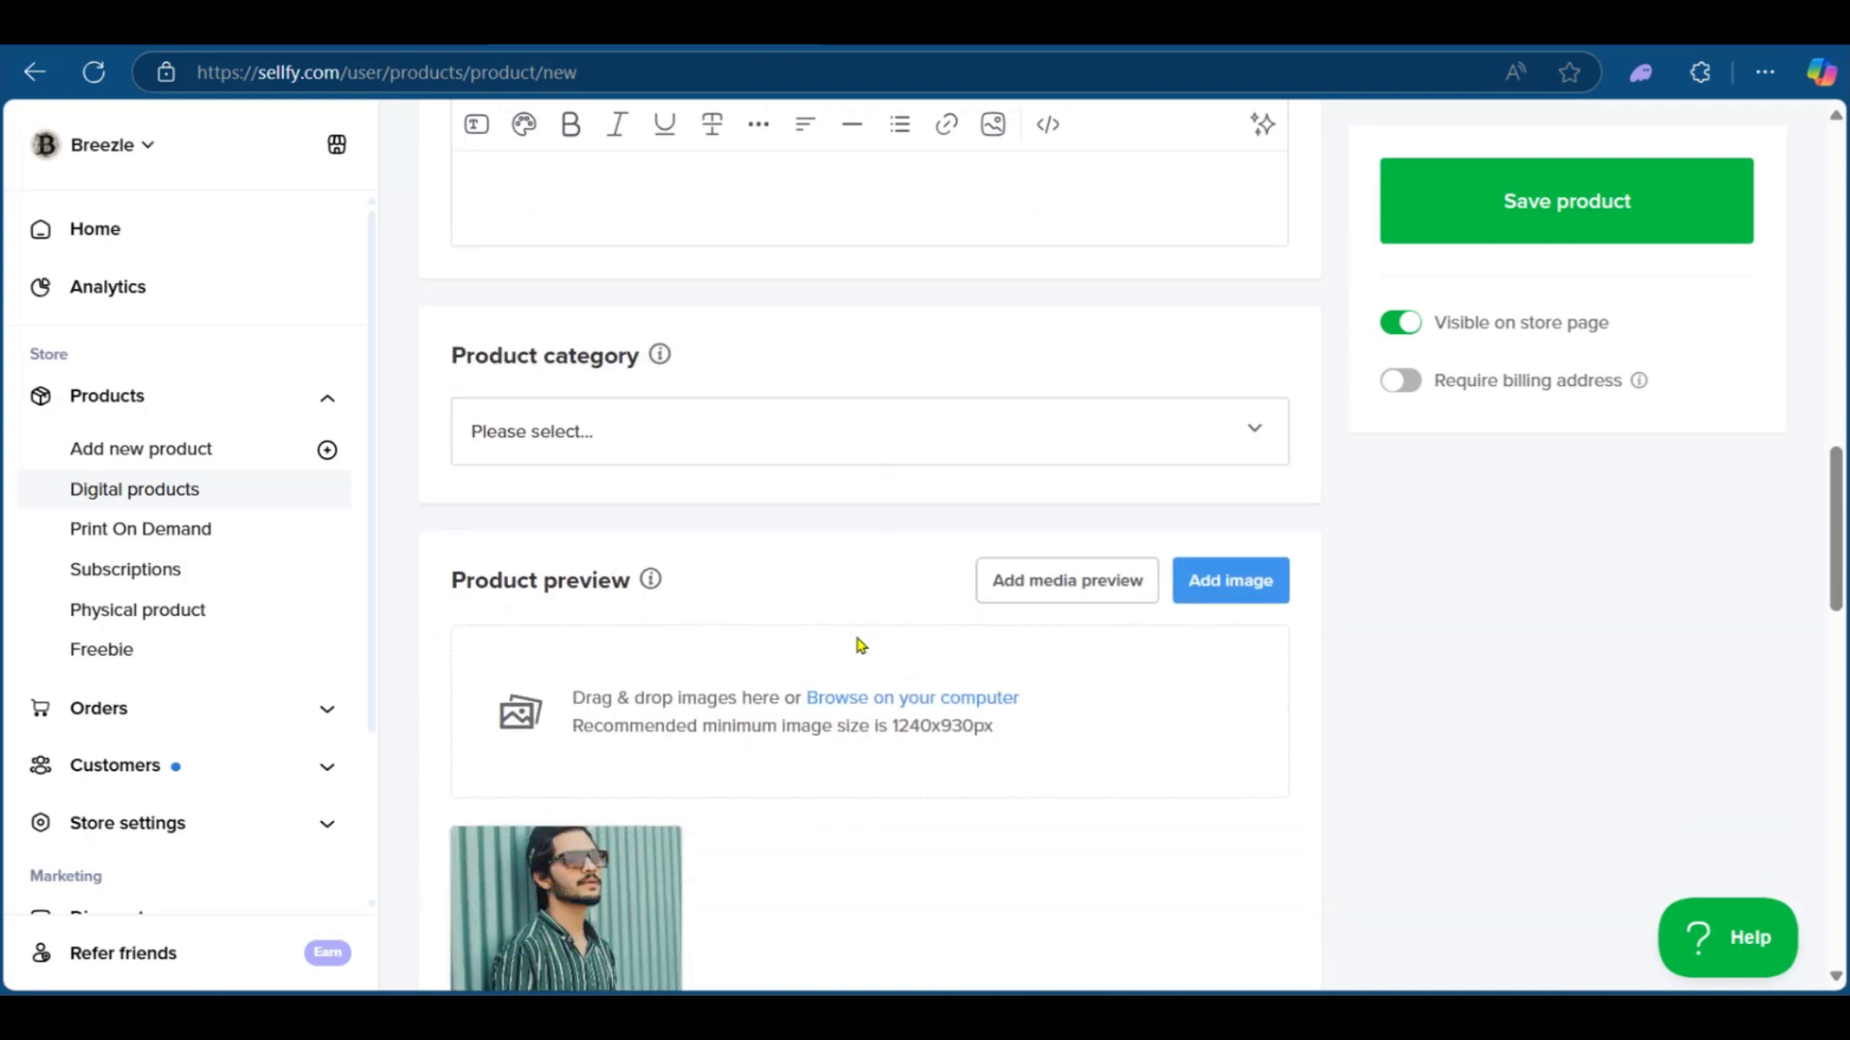
pyautogui.click(620, 409)
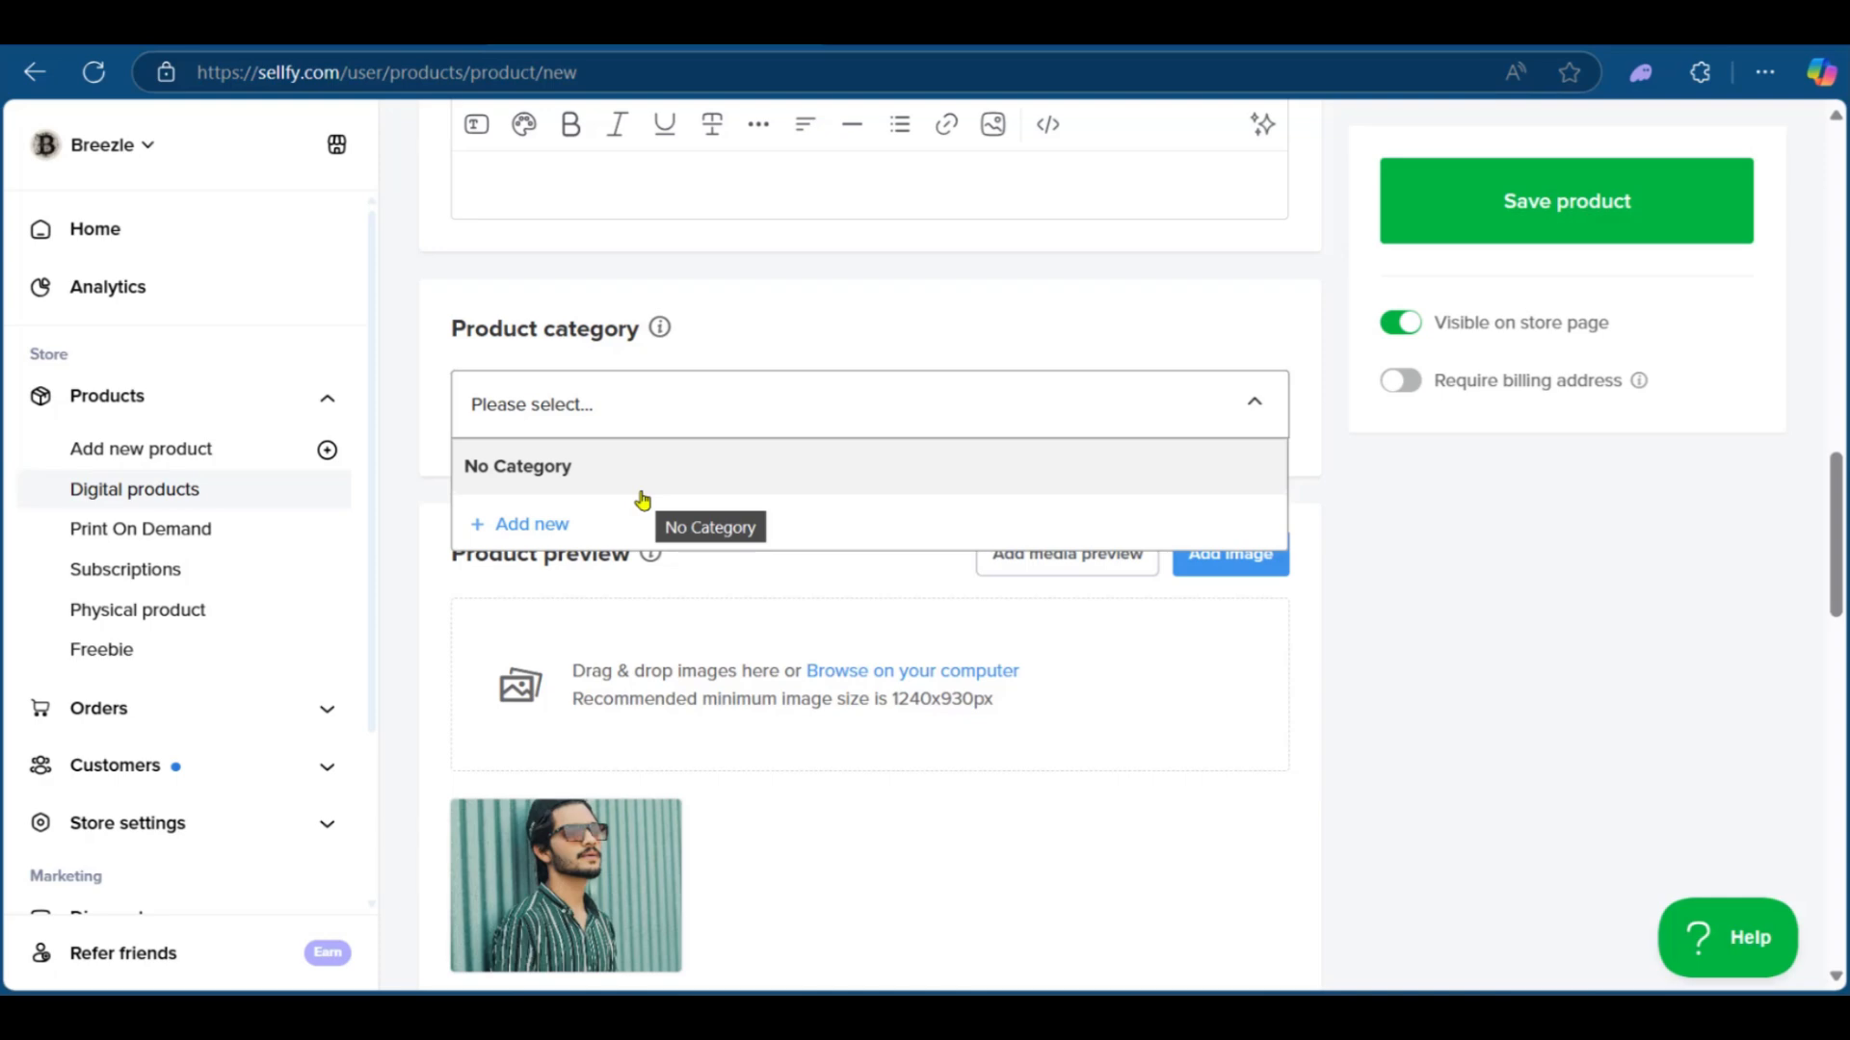
pyautogui.click(563, 523)
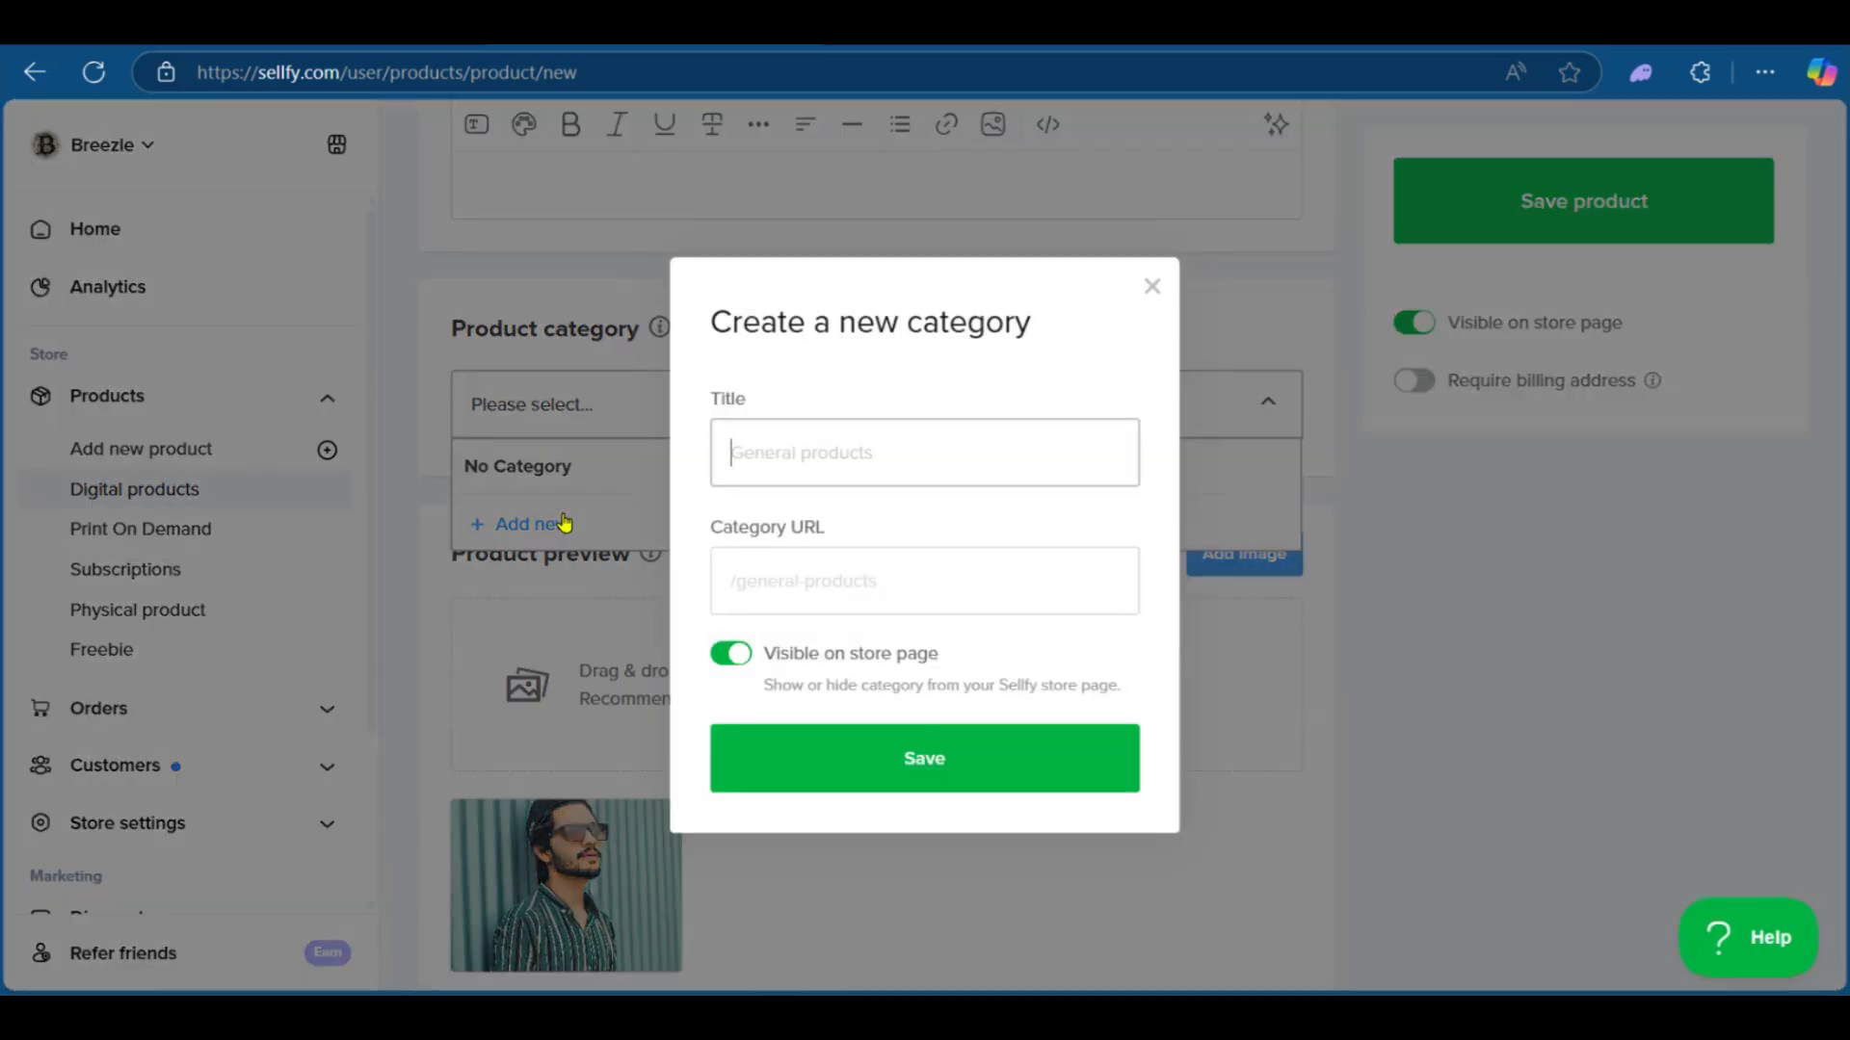
pyautogui.write('Mens Tops')
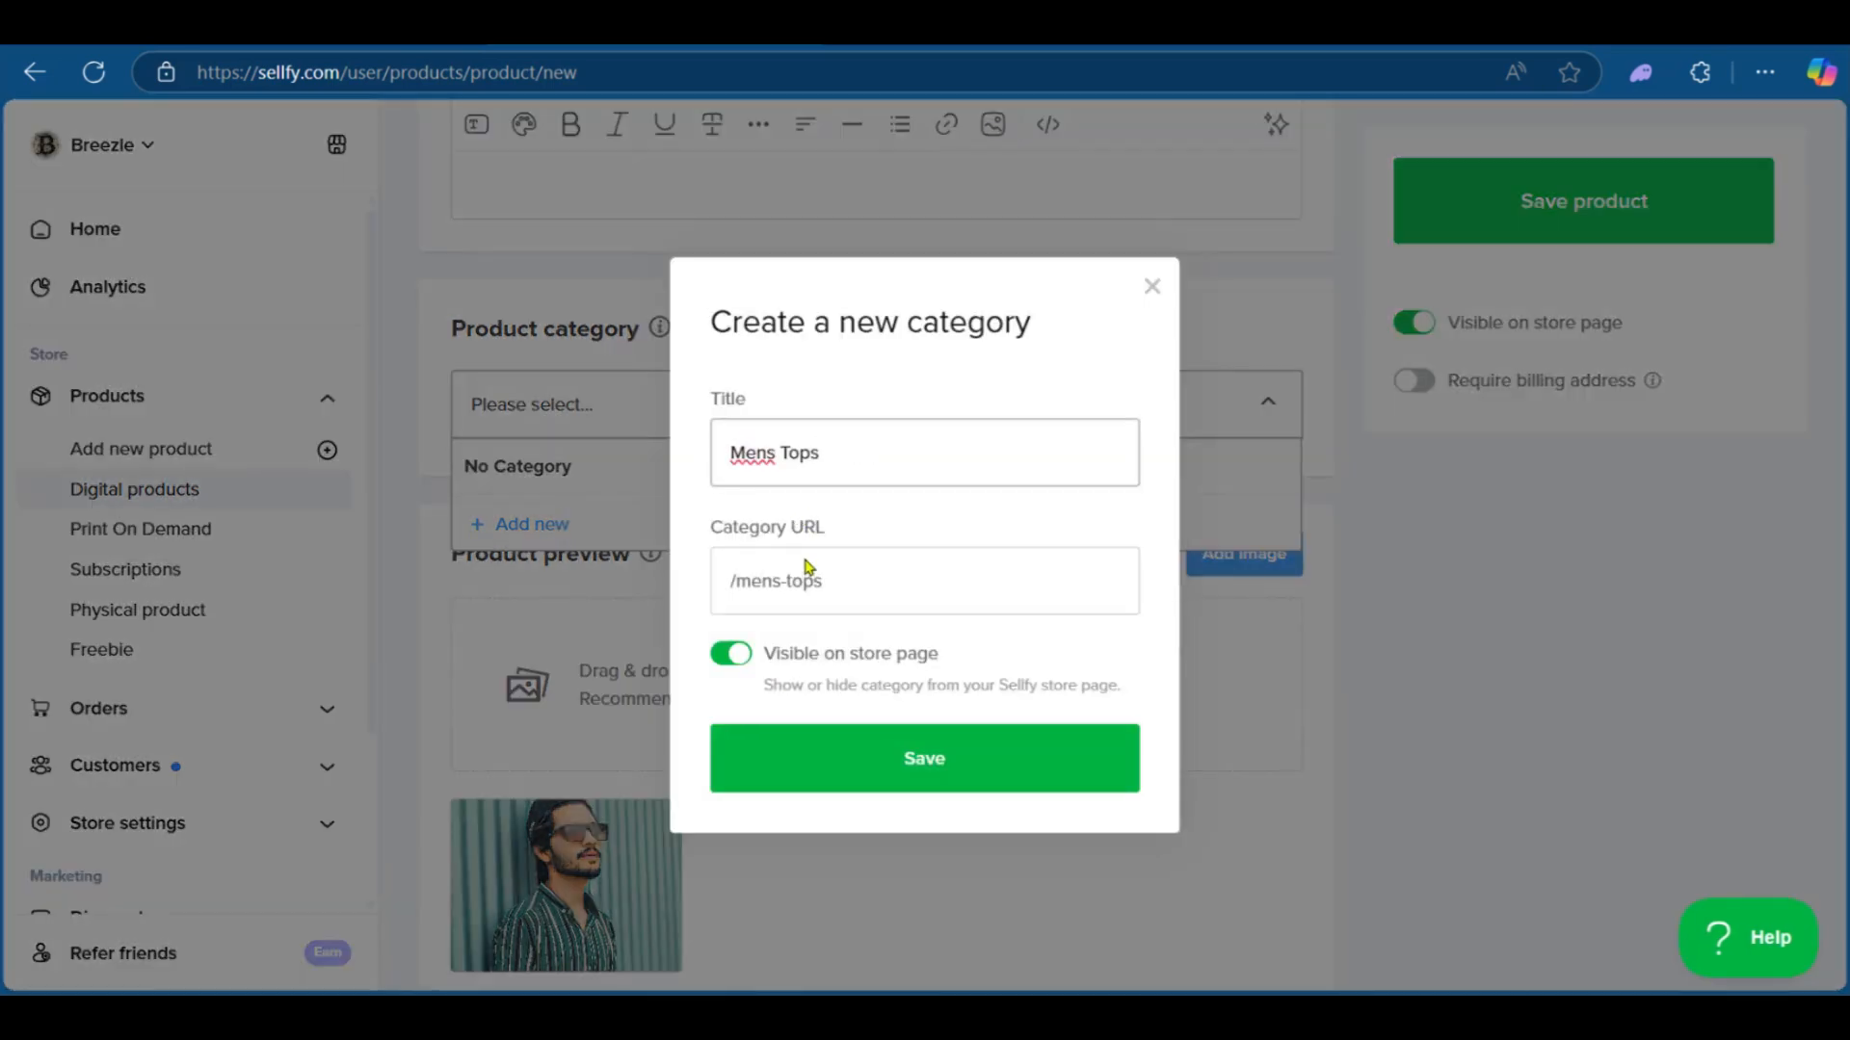
pyautogui.click(928, 760)
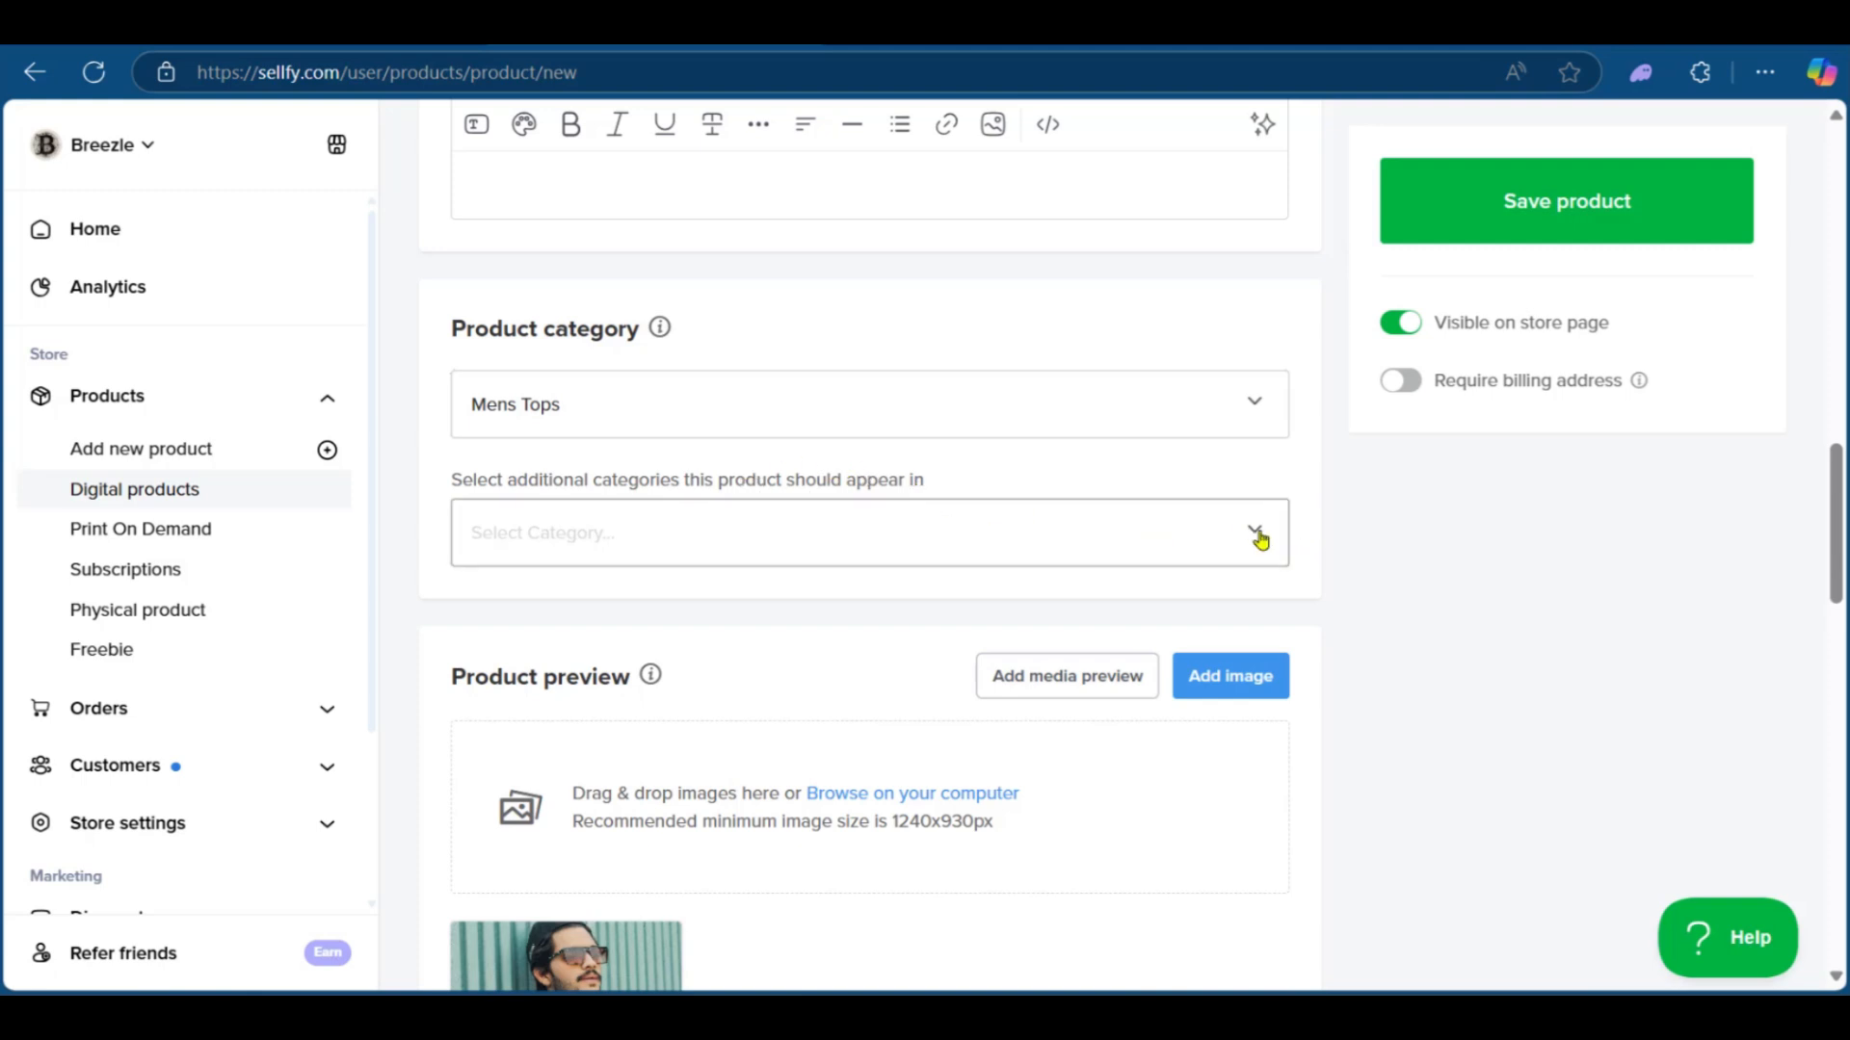
# Step: Review the product preview, price and stock sections of the form
pyautogui.scroll(-3, 679, 711)
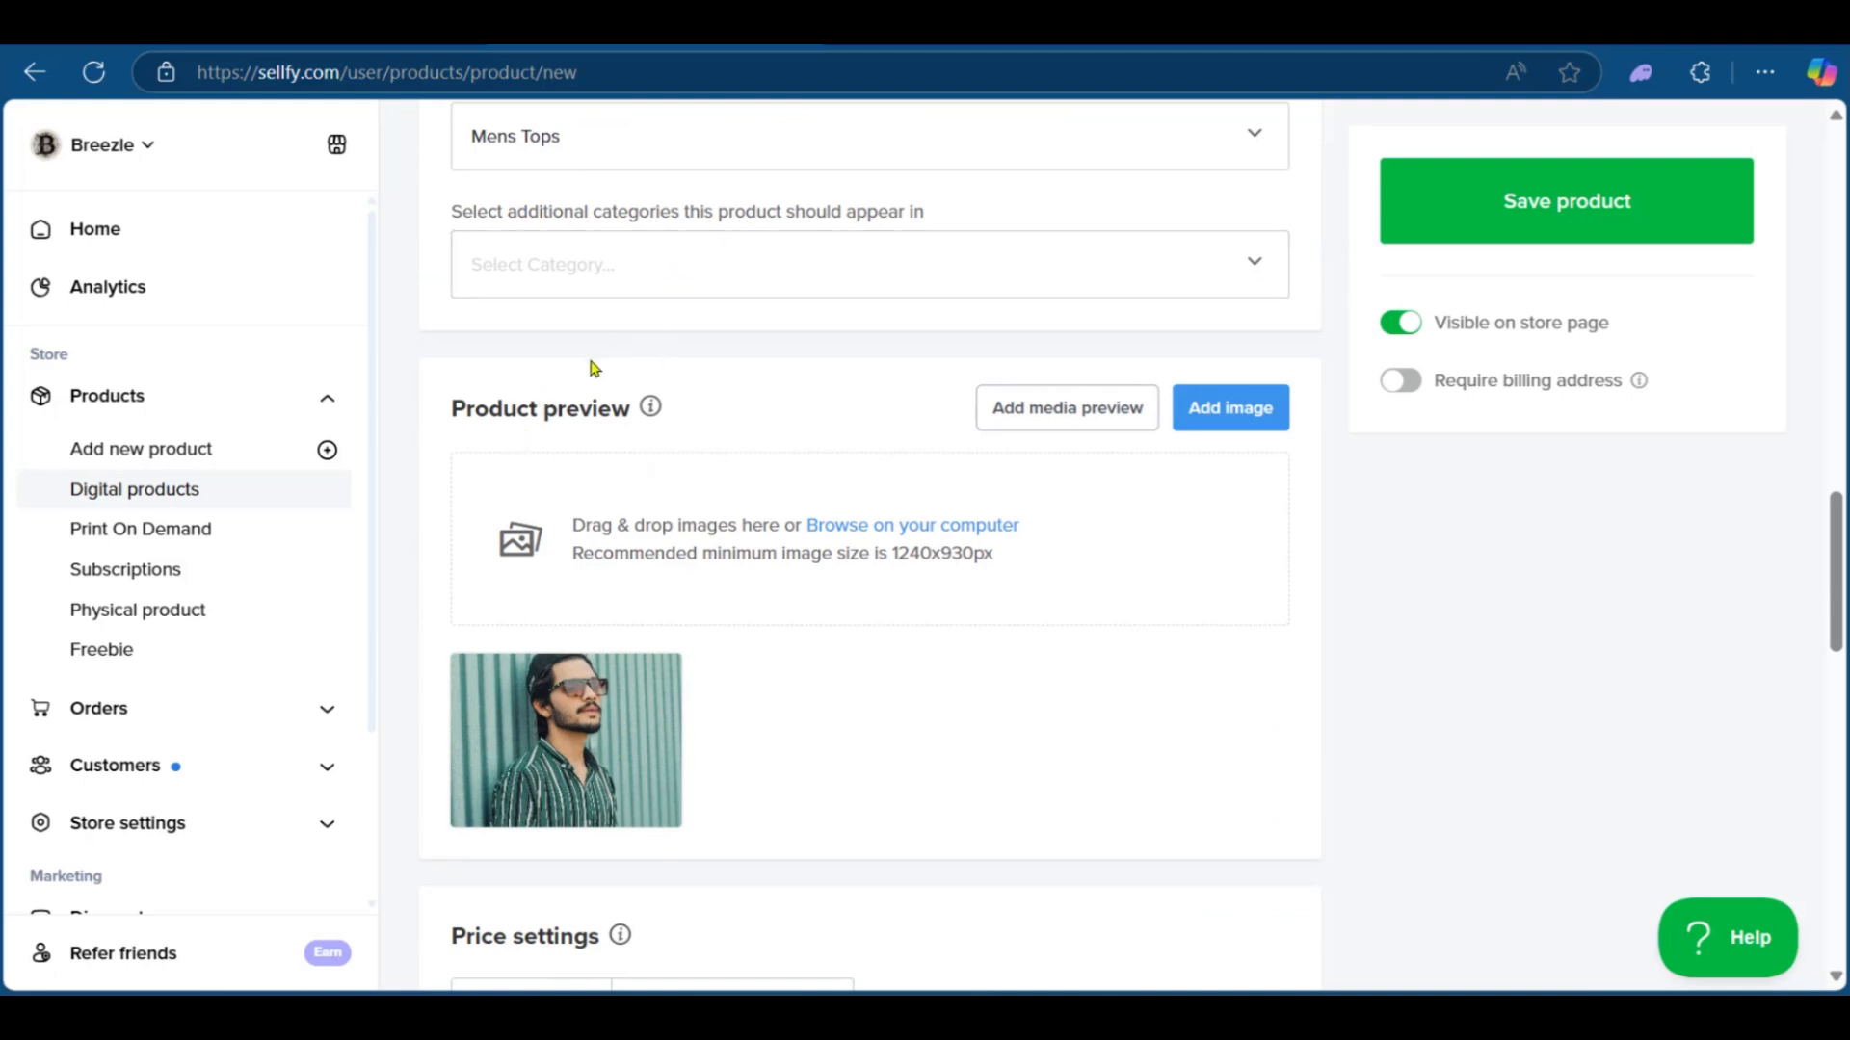
pyautogui.scroll(1, 616, 424)
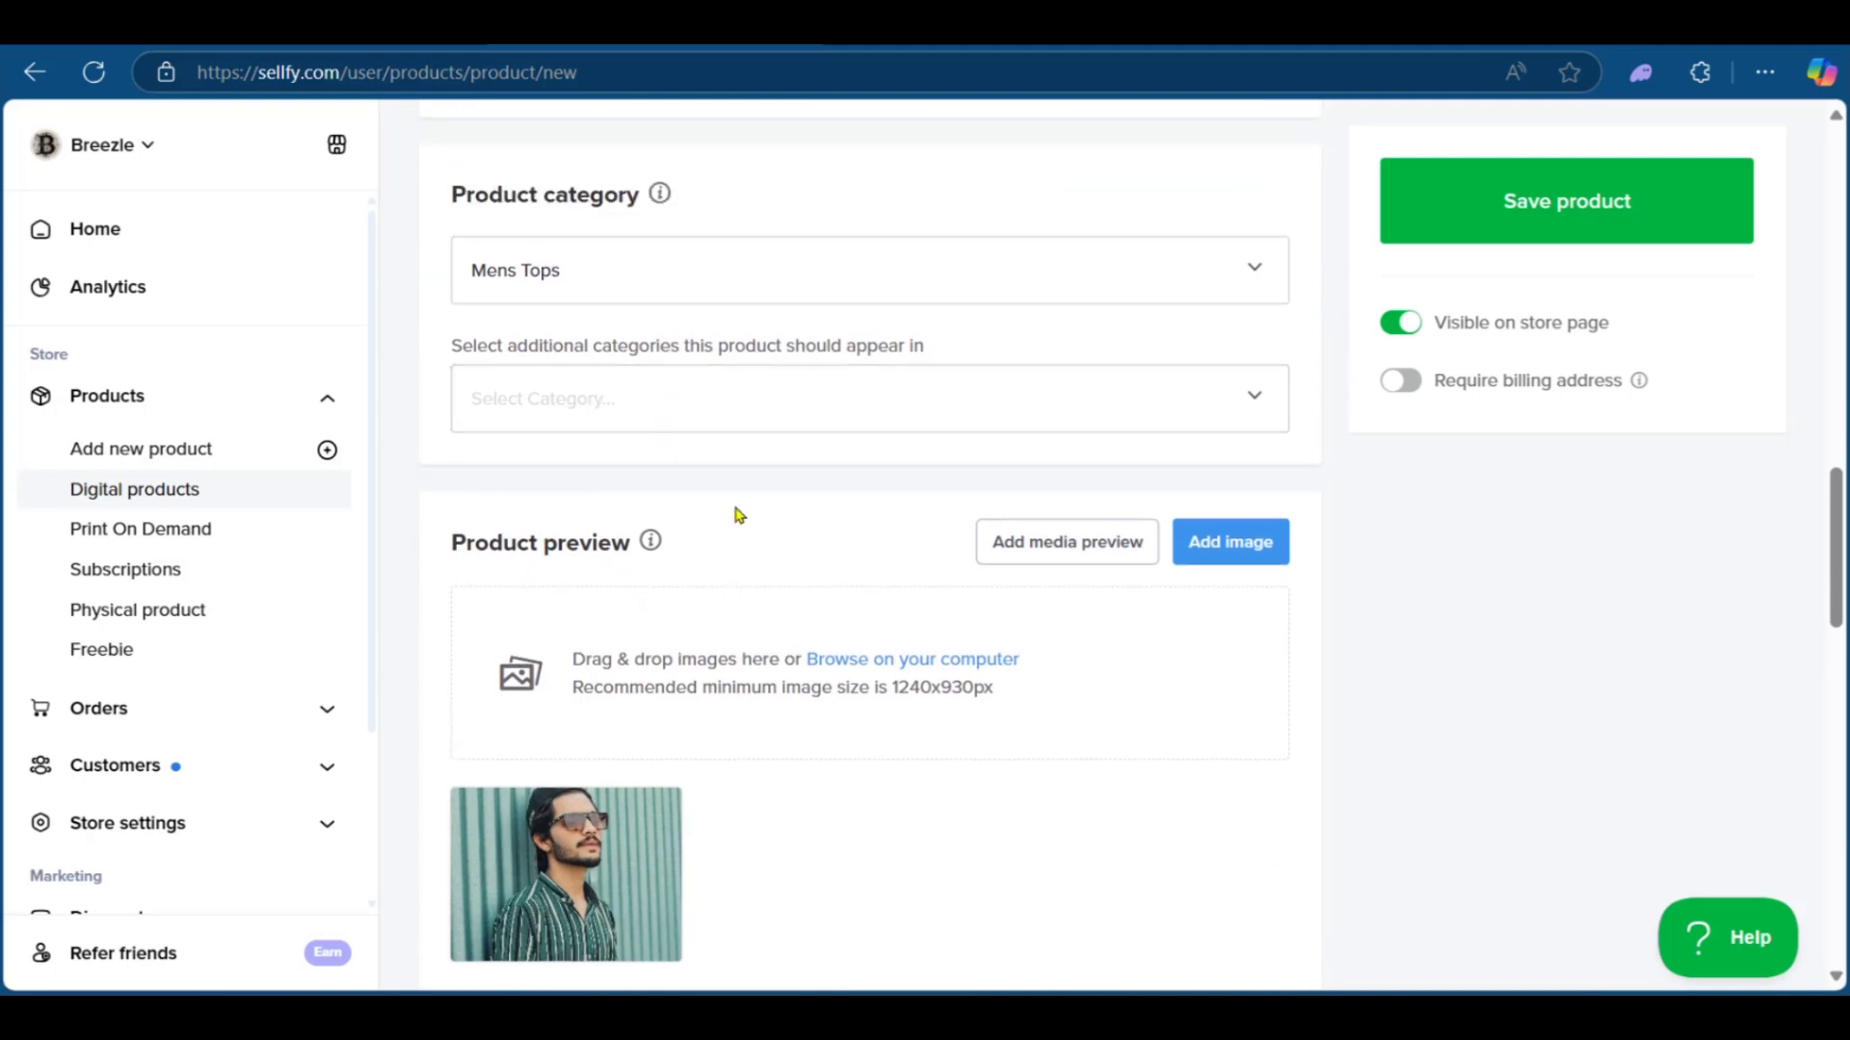
pyautogui.scroll(-1, 713, 513)
pyautogui.scroll(-1, 687, 513)
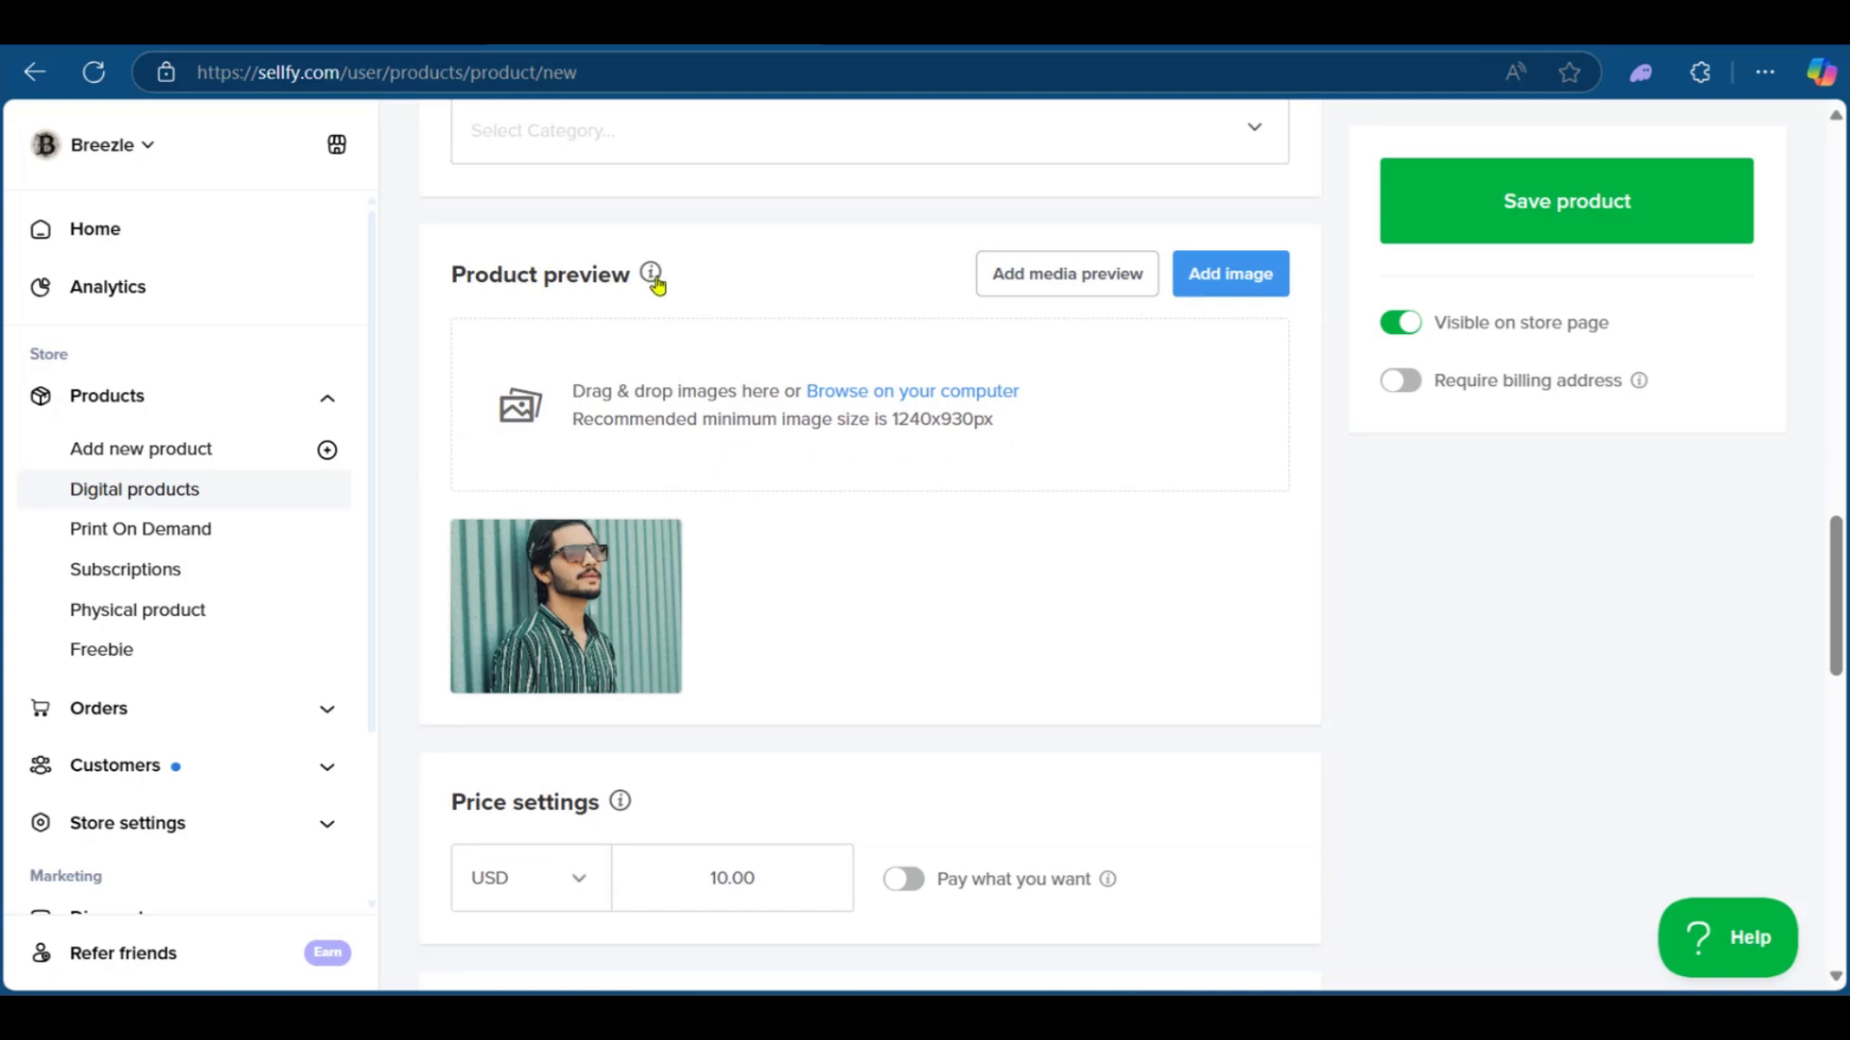
pyautogui.moveTo(596, 559)
pyautogui.scroll(8, 817, 478)
pyautogui.scroll(6, 817, 478)
pyautogui.scroll(-15, 623, 591)
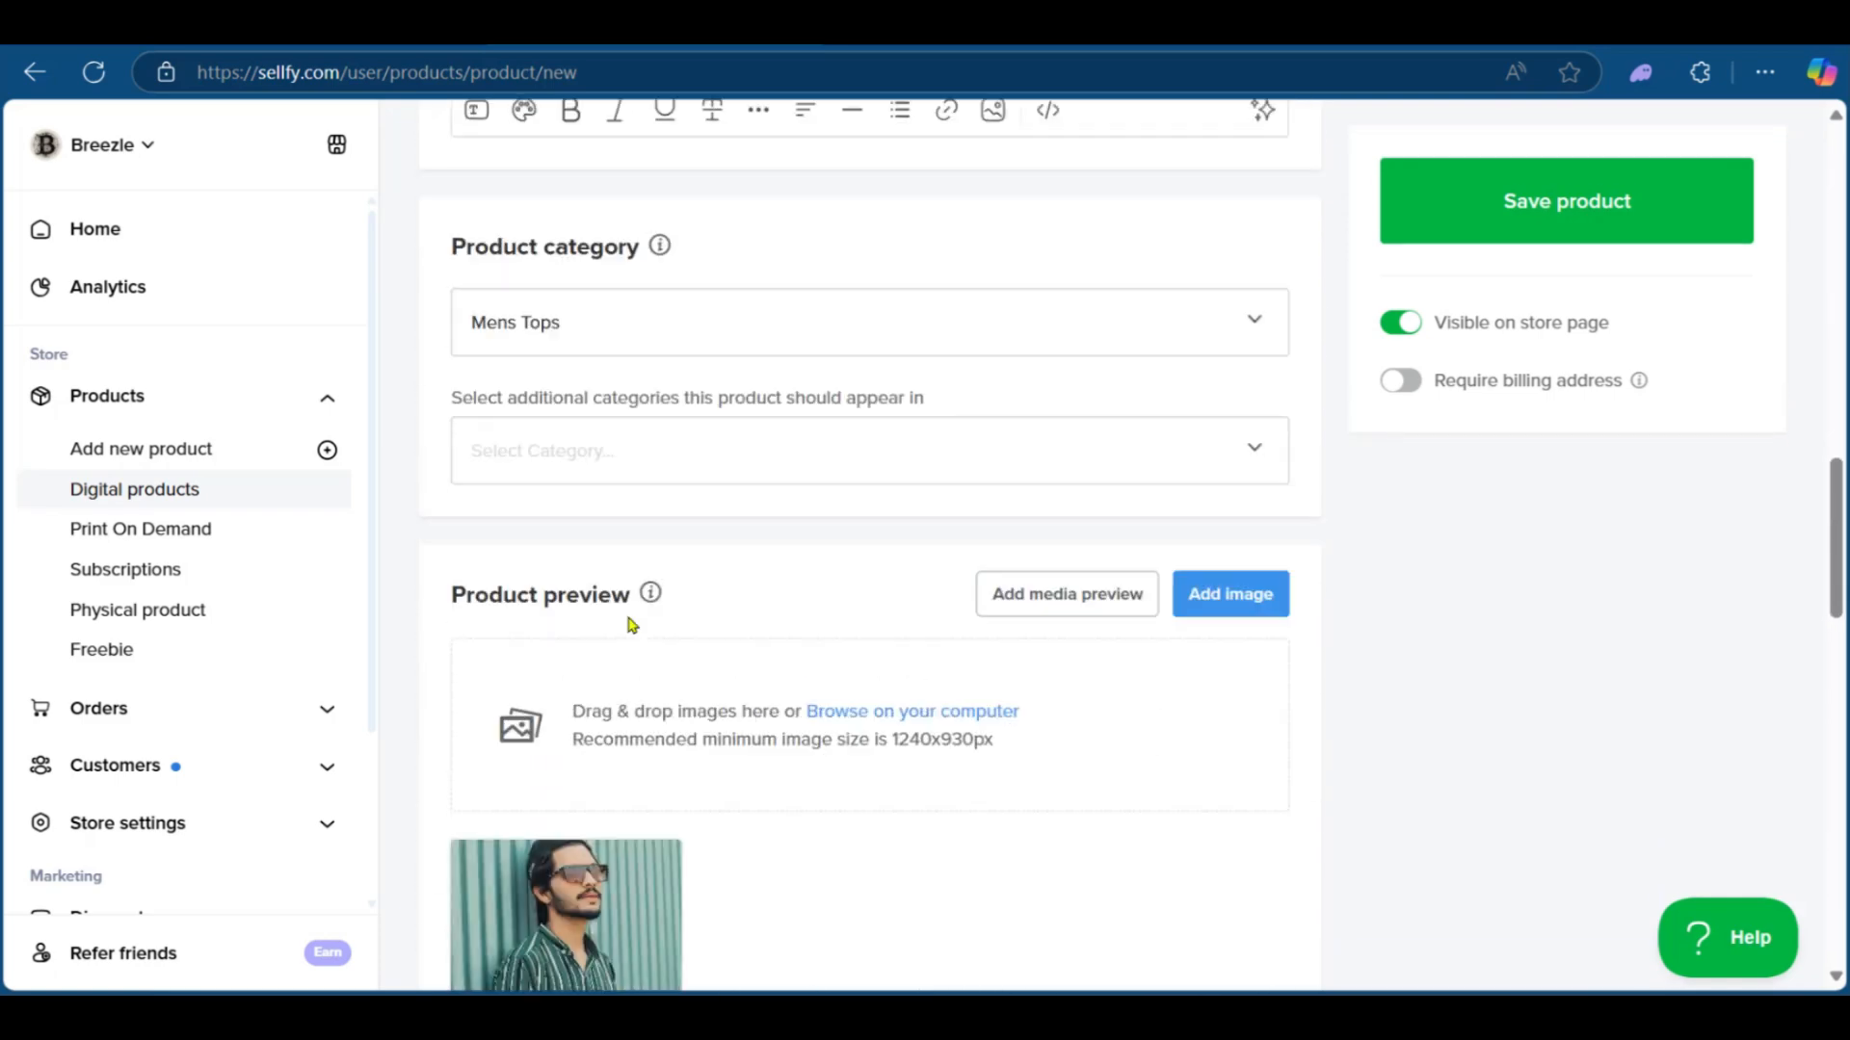
pyautogui.scroll(3, 624, 619)
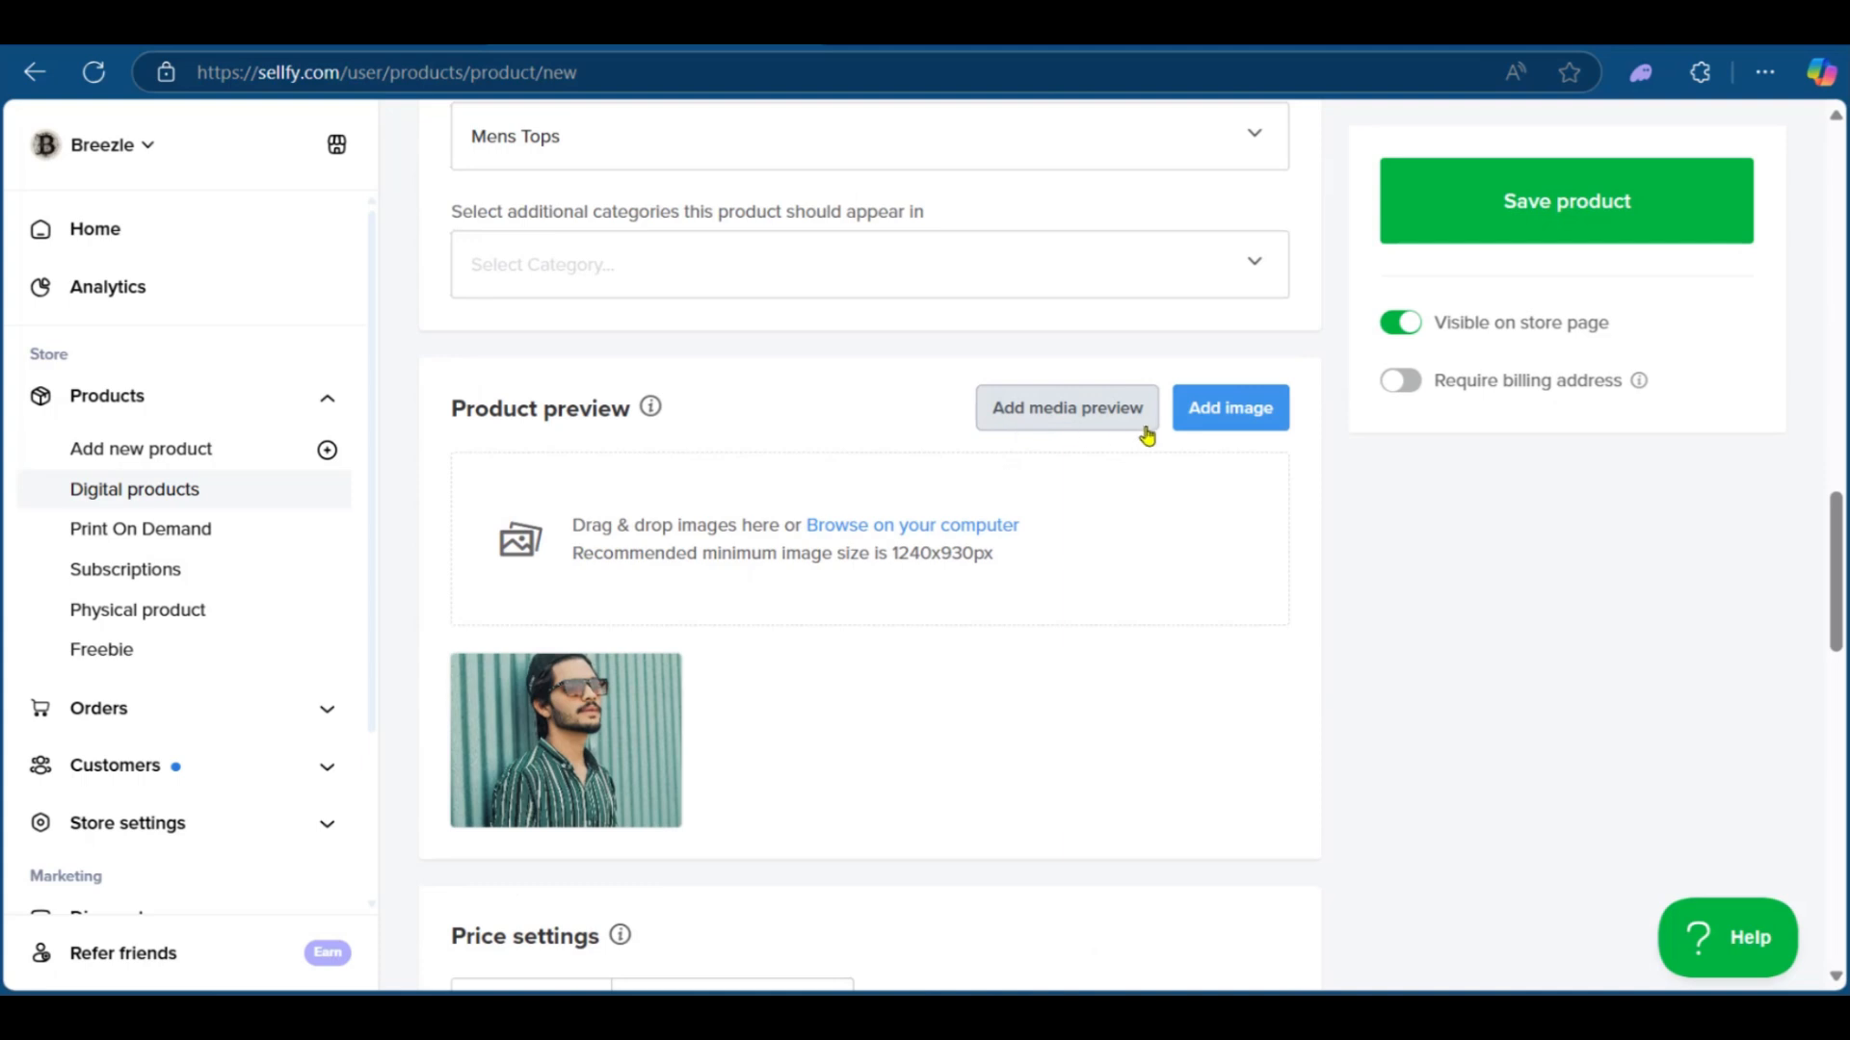
pyautogui.scroll(-4, 771, 741)
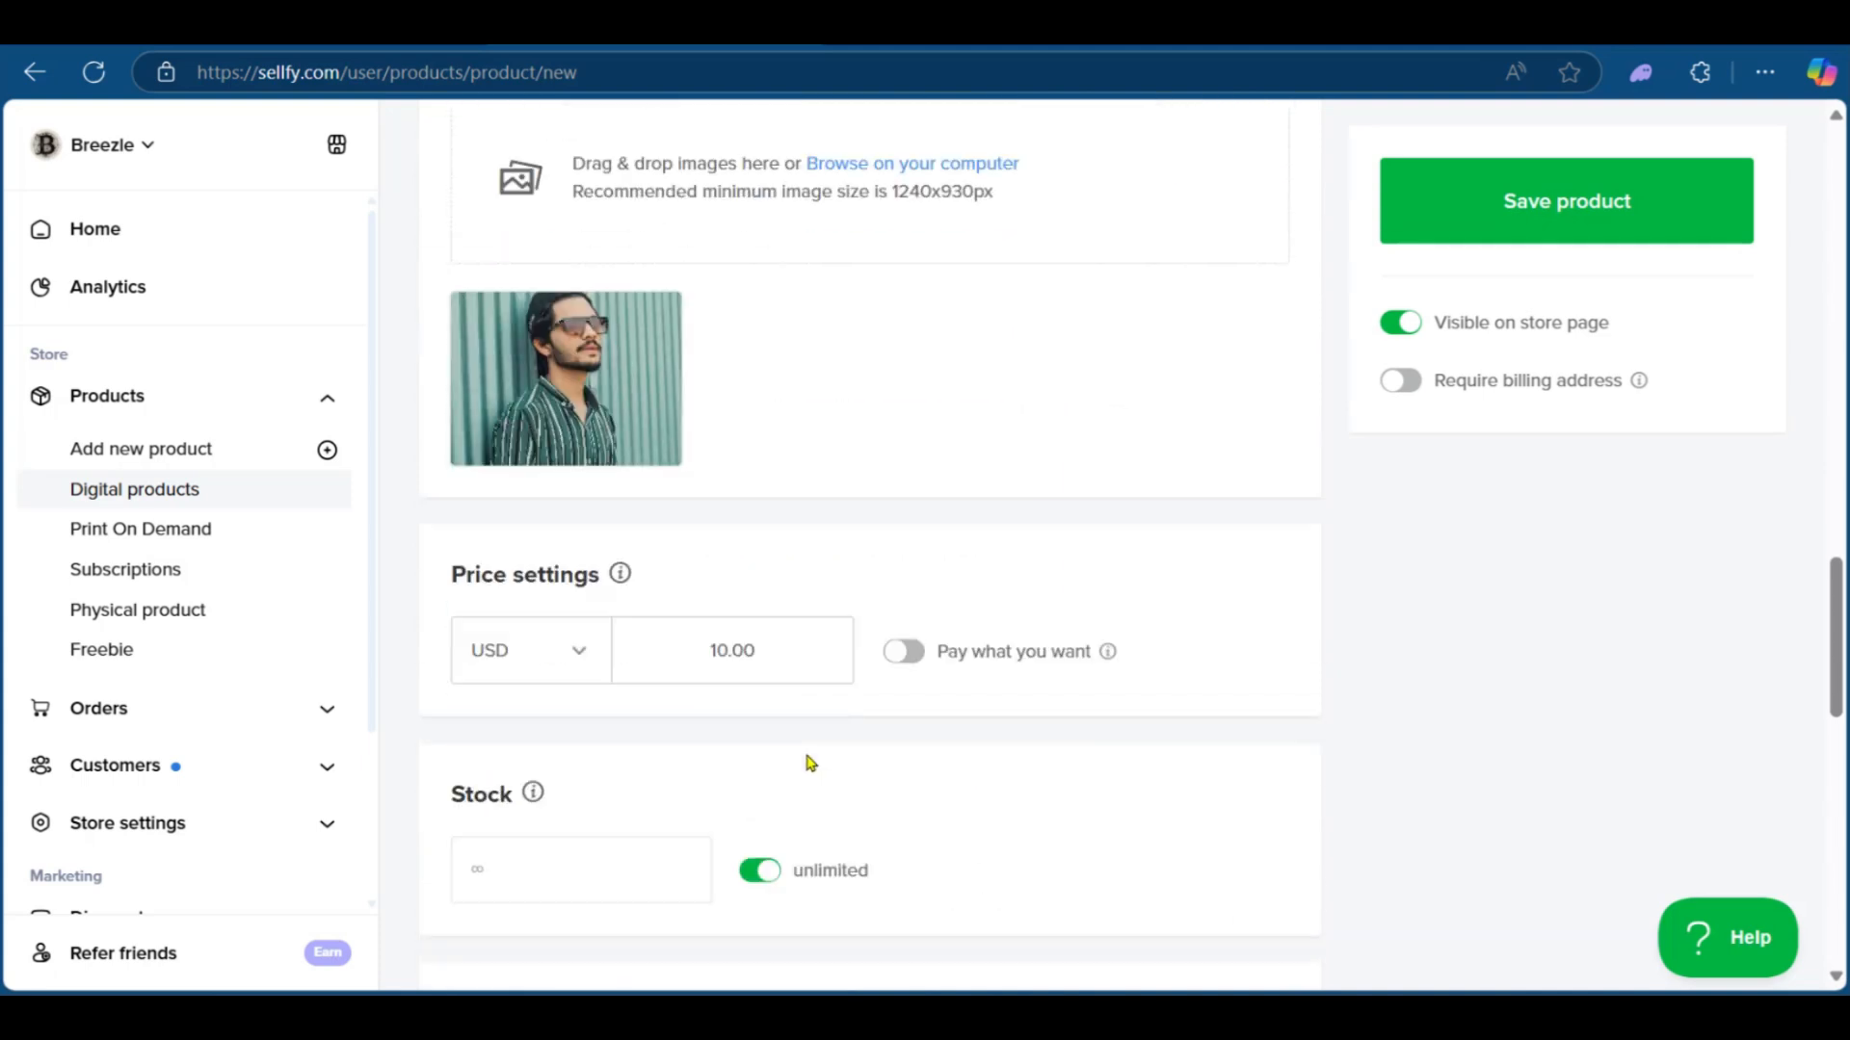
pyautogui.scroll(-1, 727, 607)
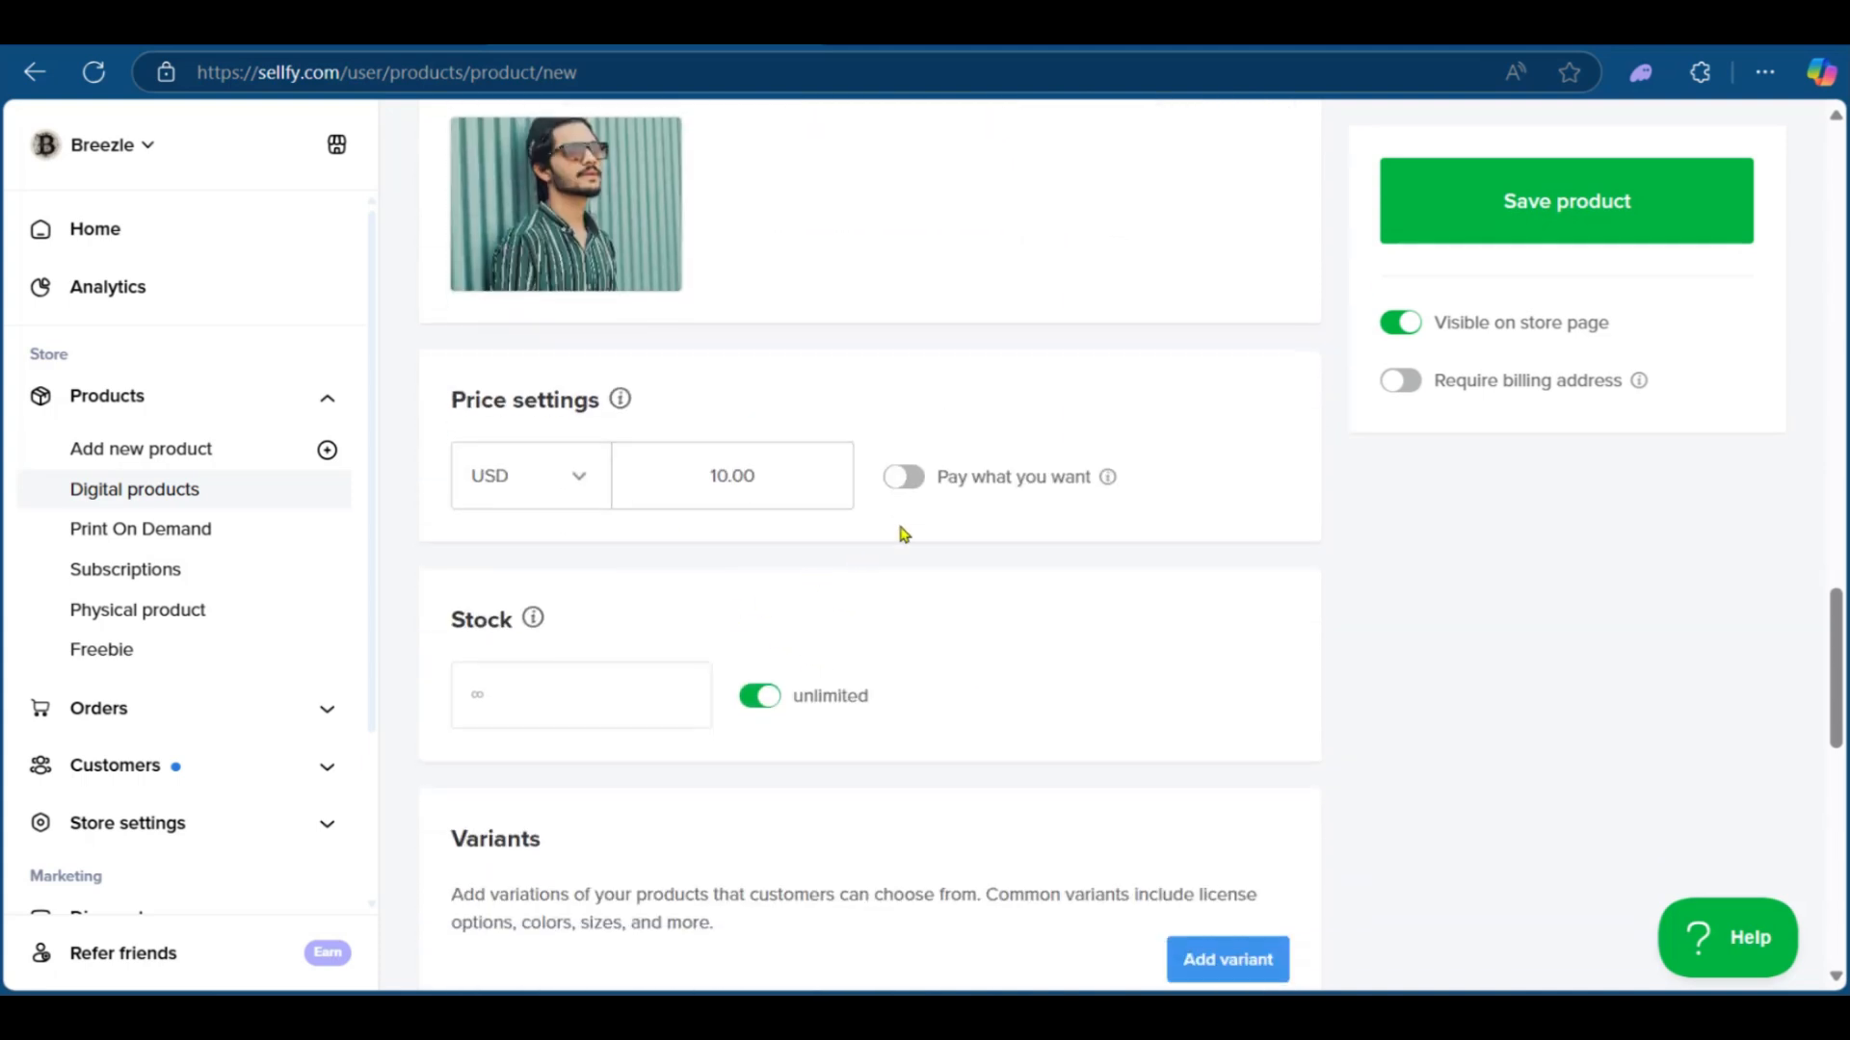
# Step: Set the product price to 25.00 USD and enable Pay what you want
pyautogui.click(521, 500)
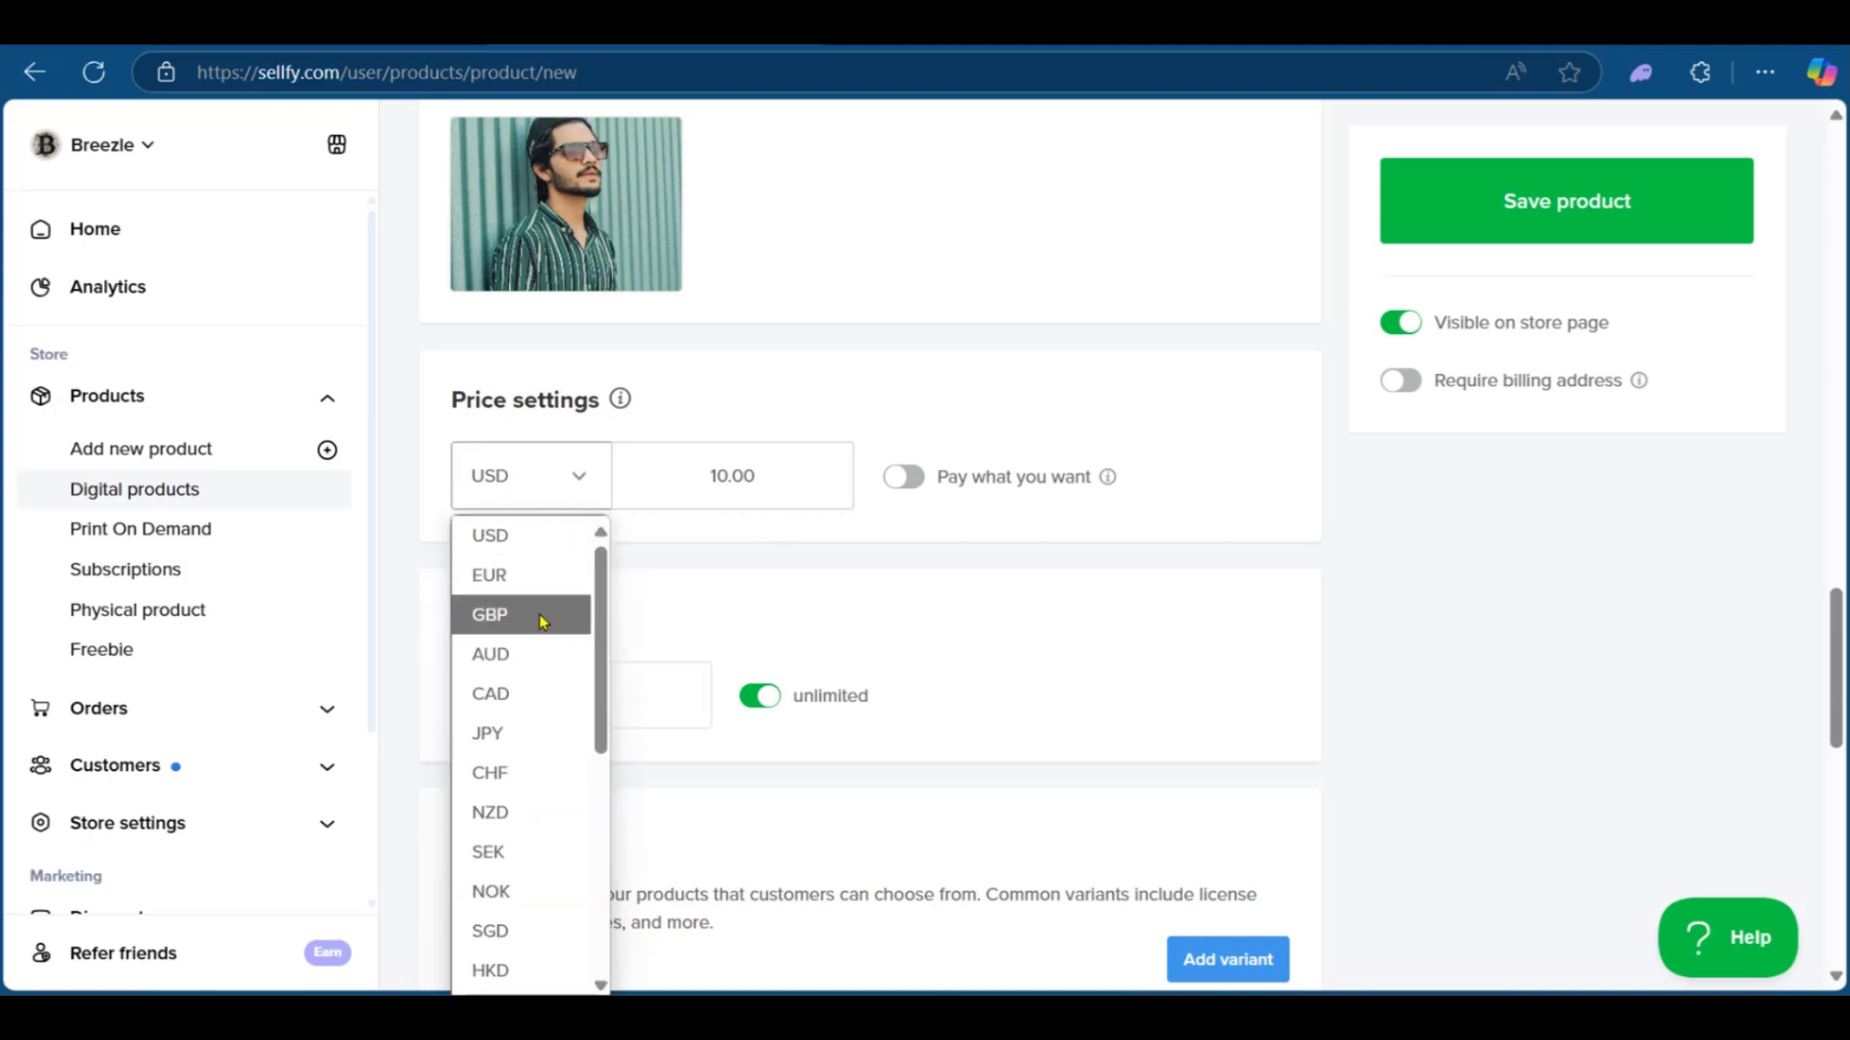
pyautogui.scroll(-1, 534, 674)
pyautogui.scroll(-3, 537, 732)
pyautogui.scroll(5, 540, 723)
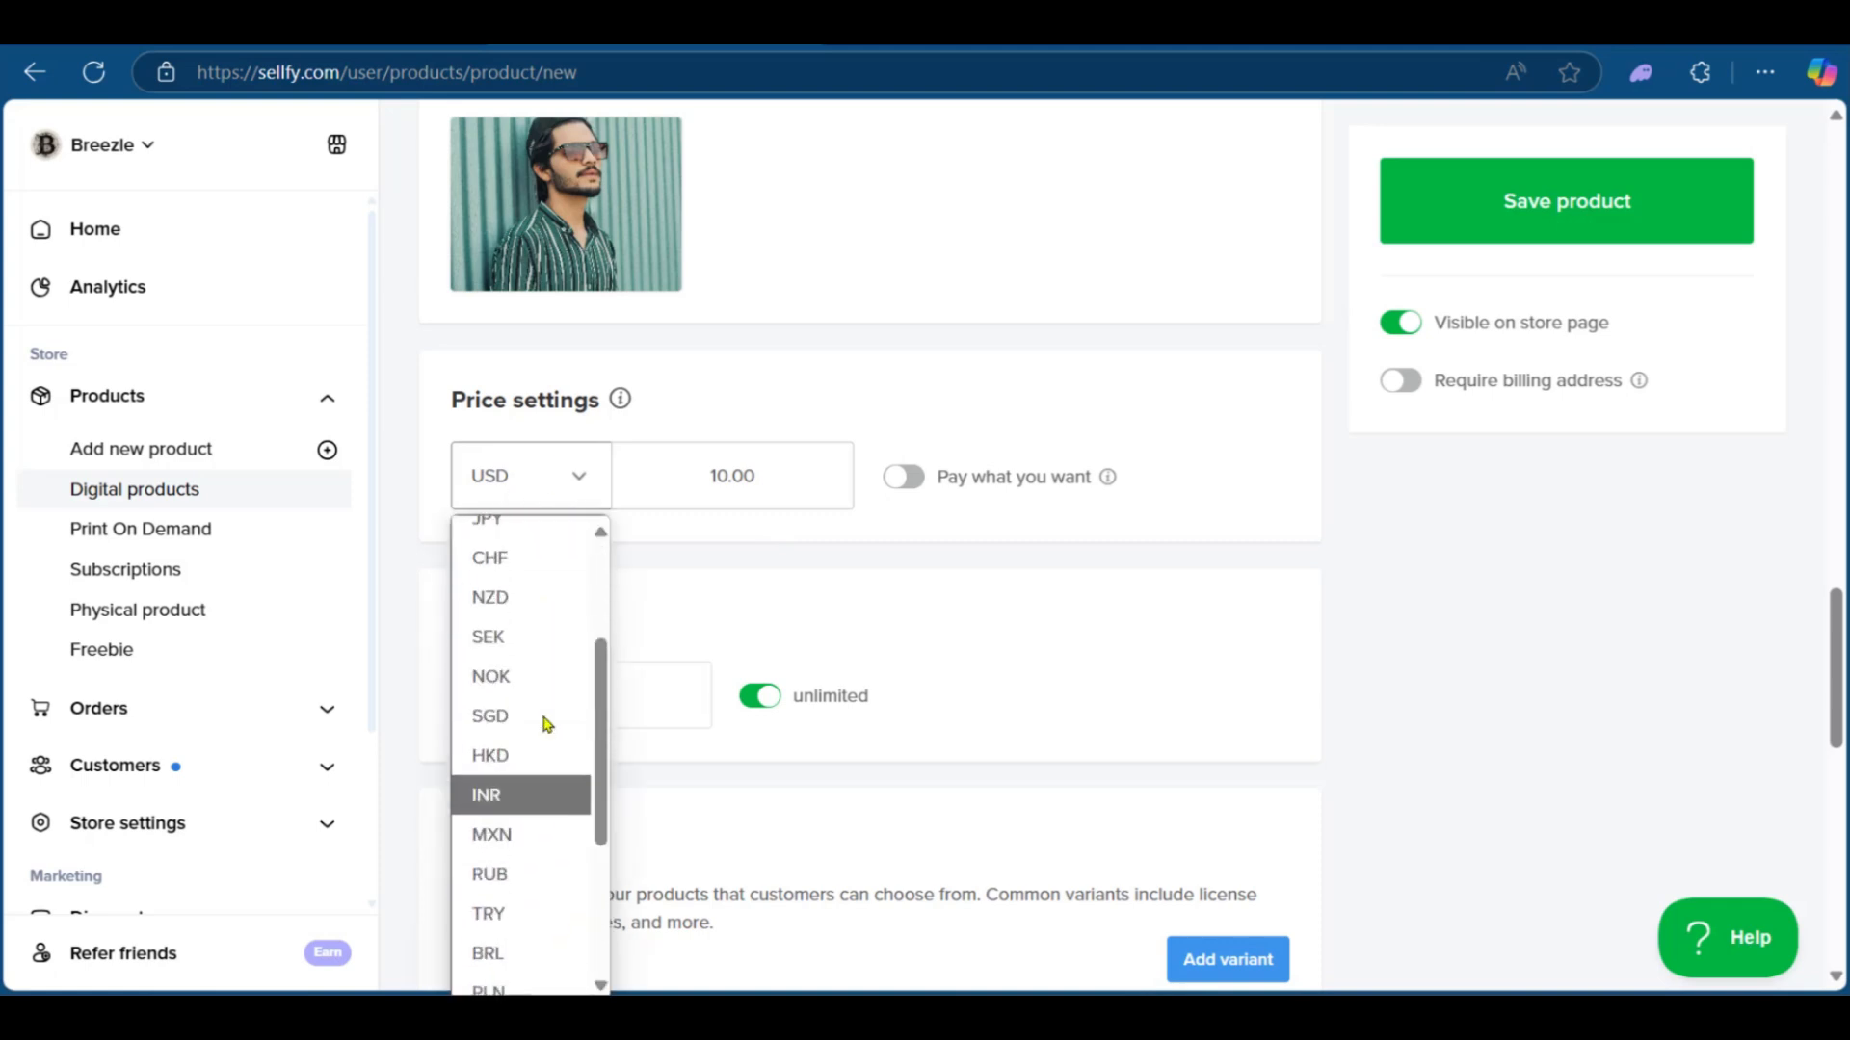
pyautogui.click(760, 400)
pyautogui.click(724, 475)
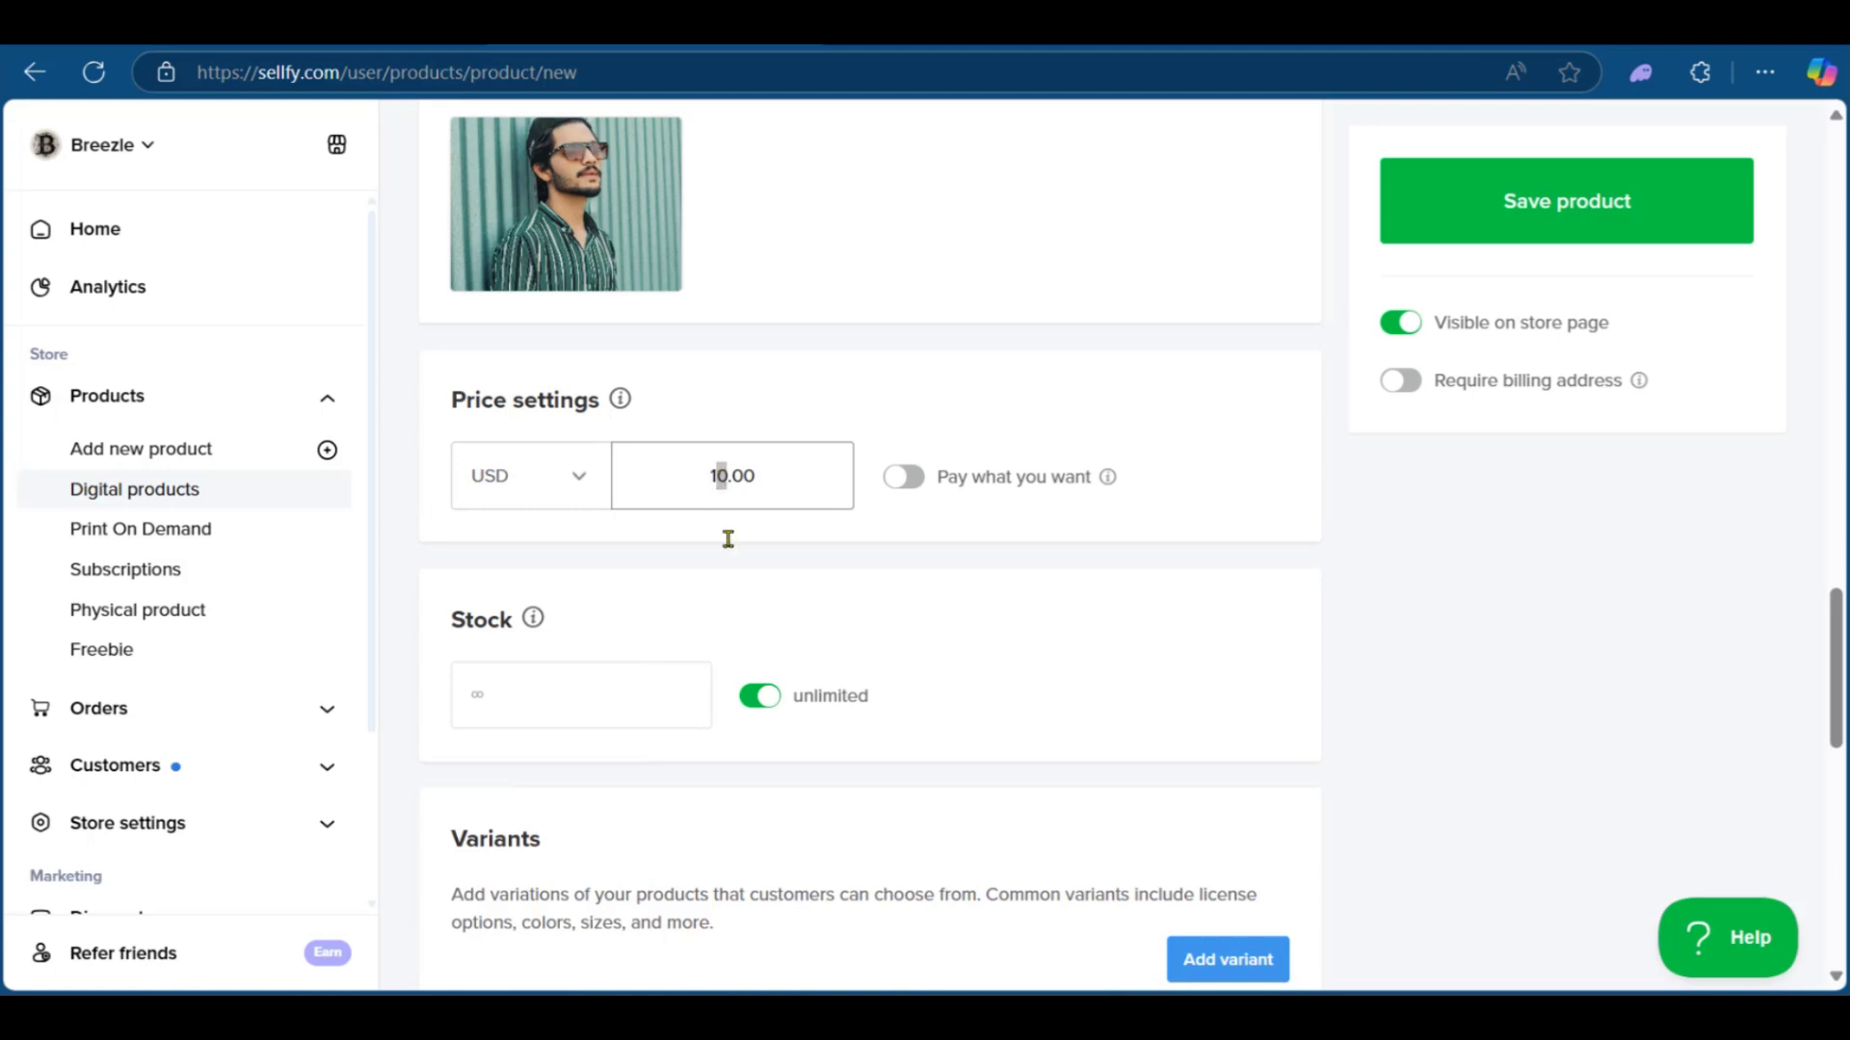
pyautogui.press('BackSpace')
pyautogui.press('BackSpace')
pyautogui.press('BackSpace')
pyautogui.write('25')
pyautogui.click(910, 482)
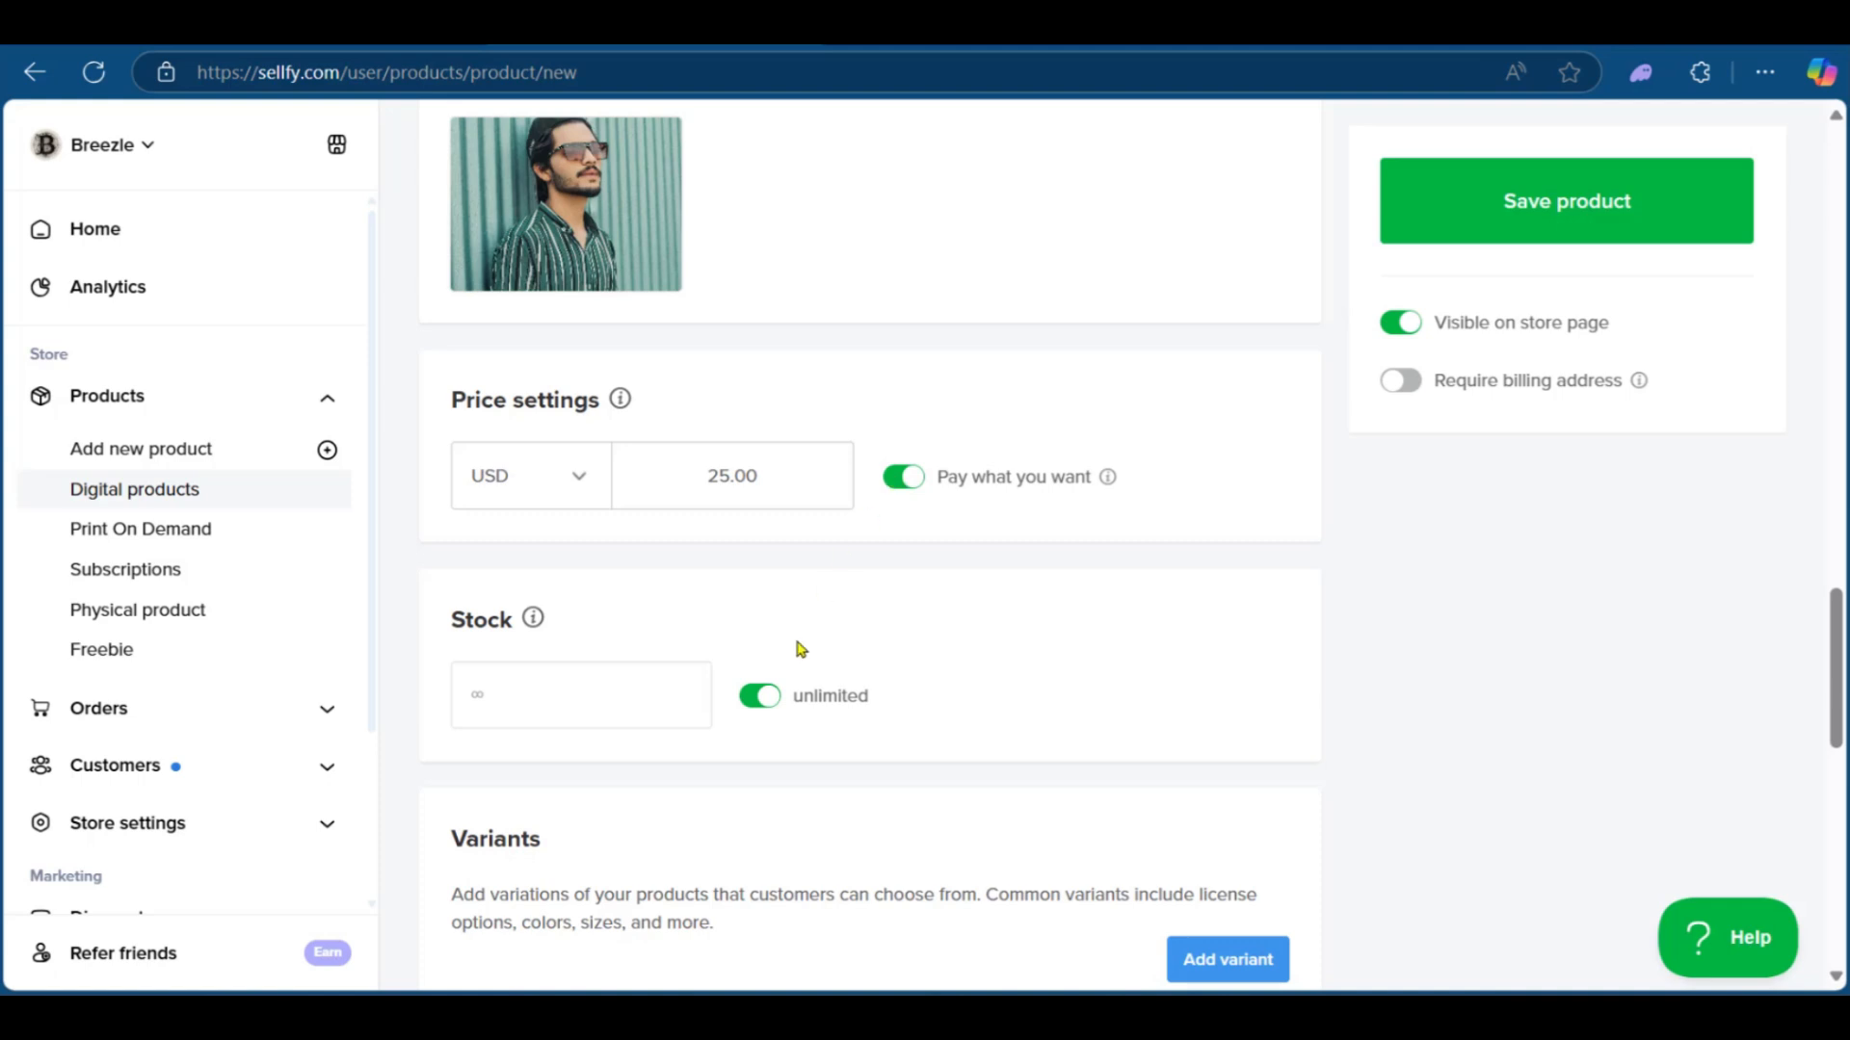
pyautogui.scroll(-3, 482, 627)
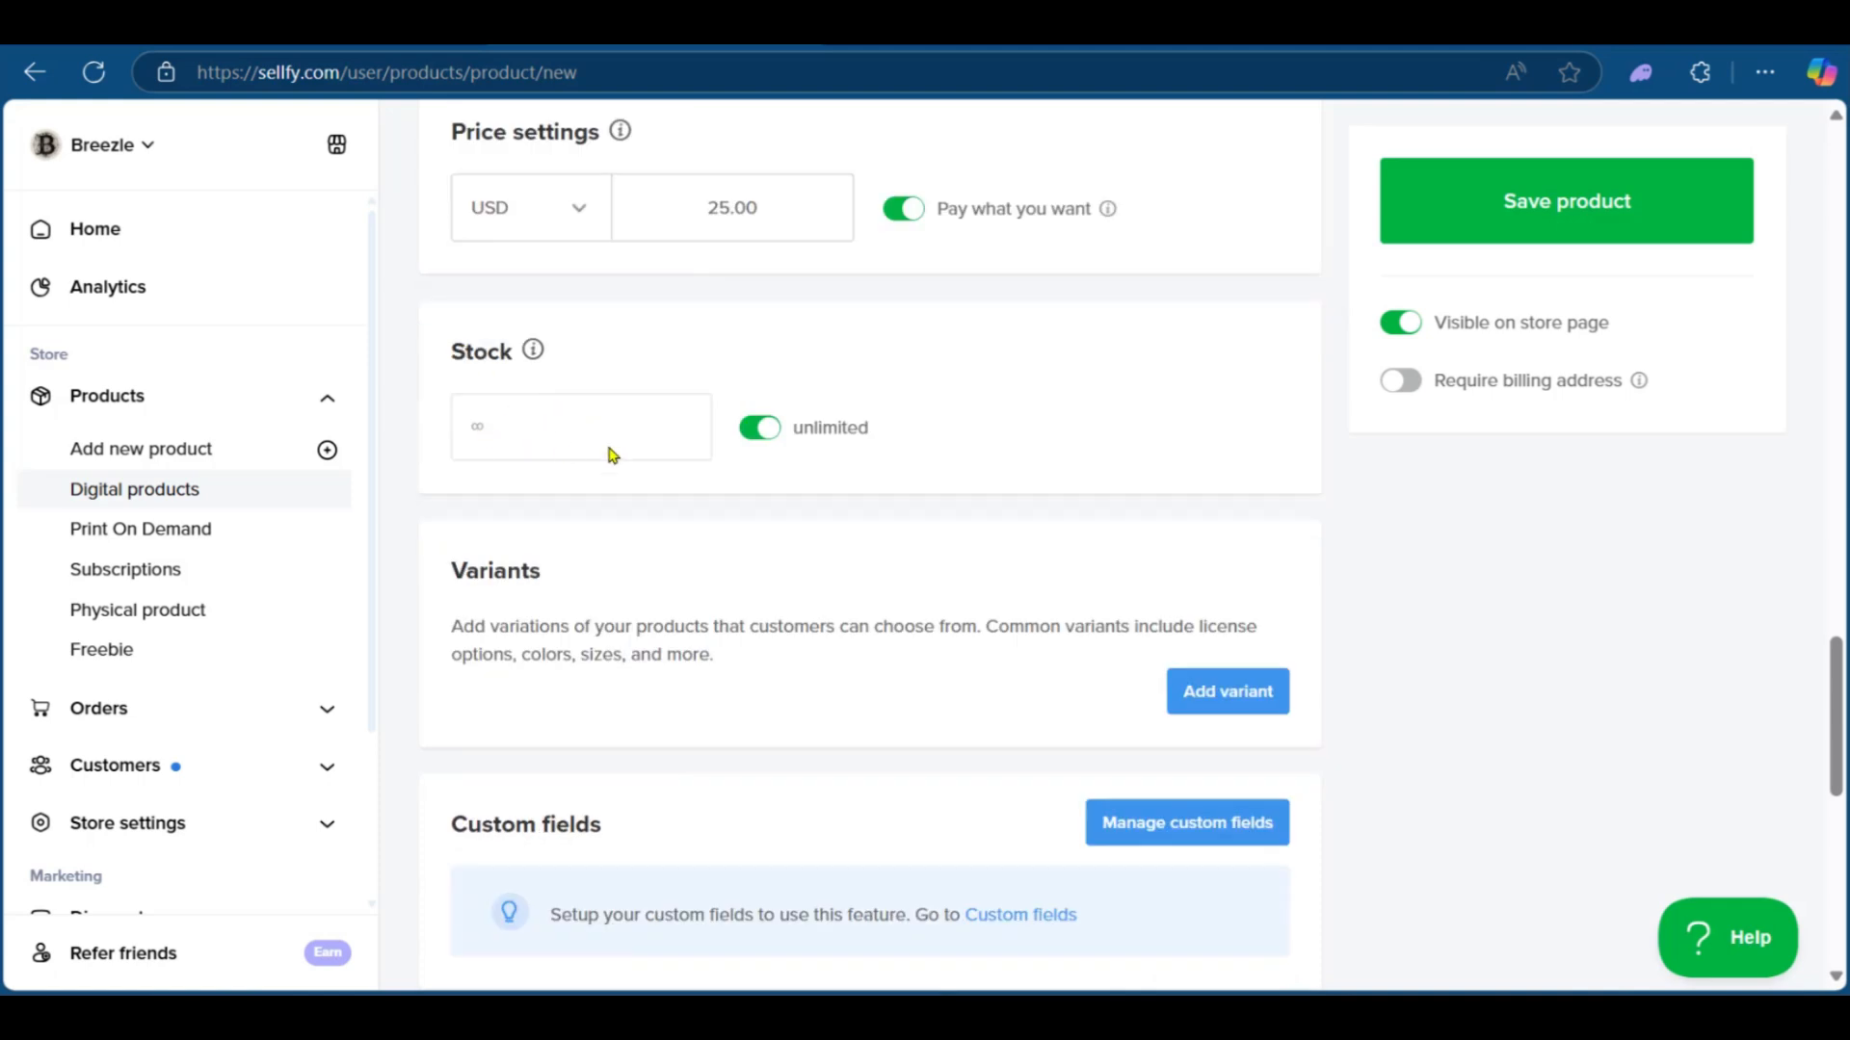
pyautogui.click(759, 430)
pyautogui.click(684, 443)
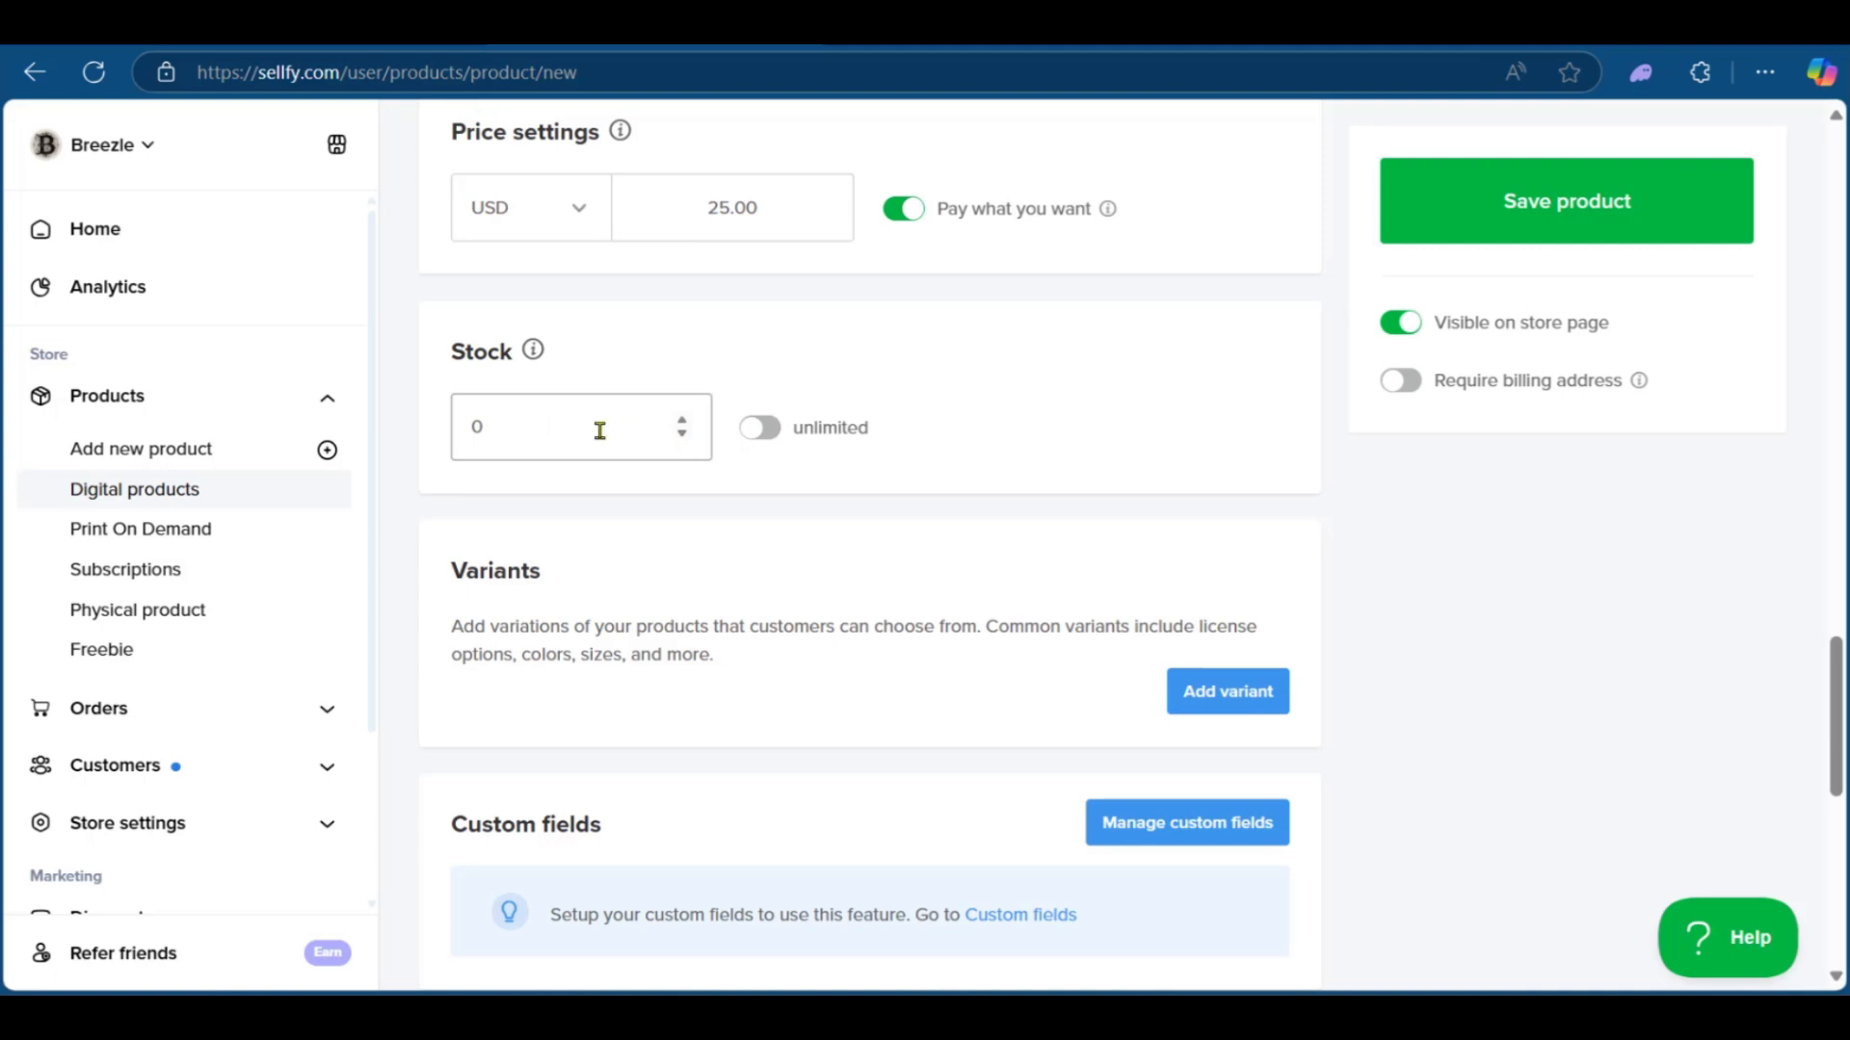
pyautogui.click(759, 428)
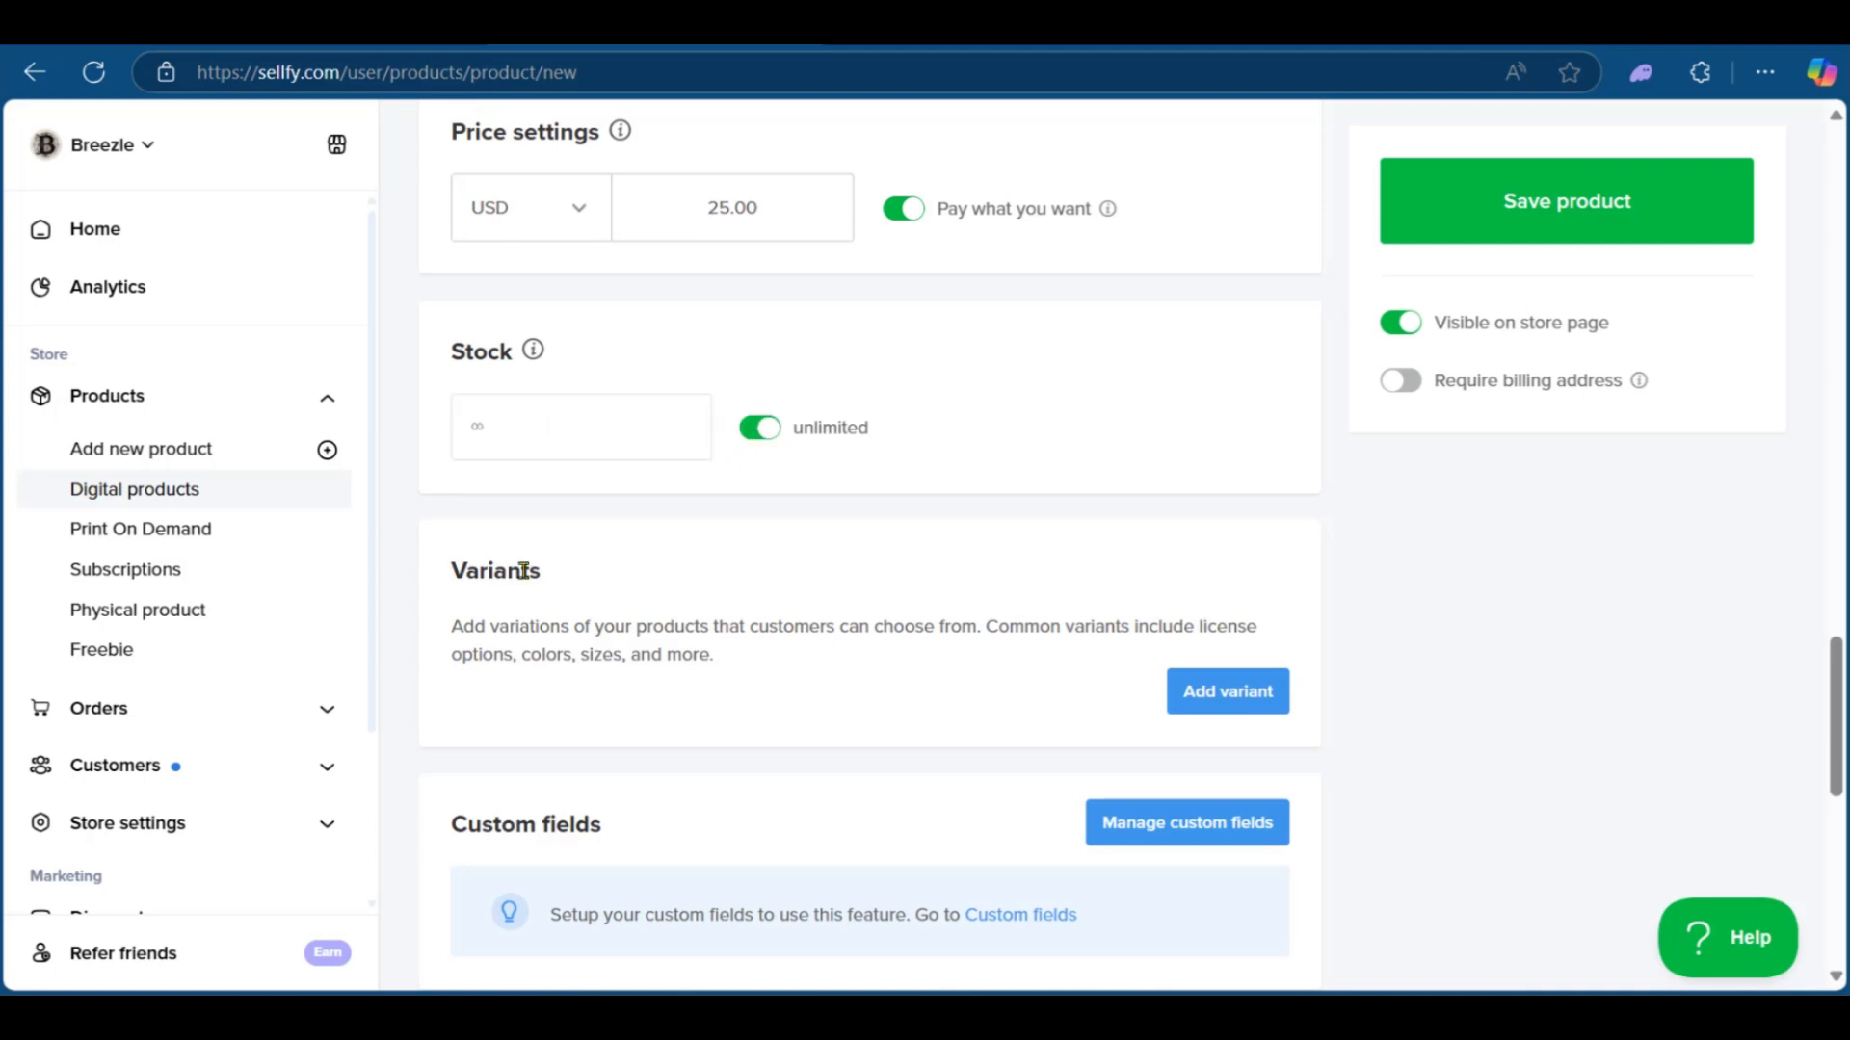
pyautogui.scroll(-3, 523, 569)
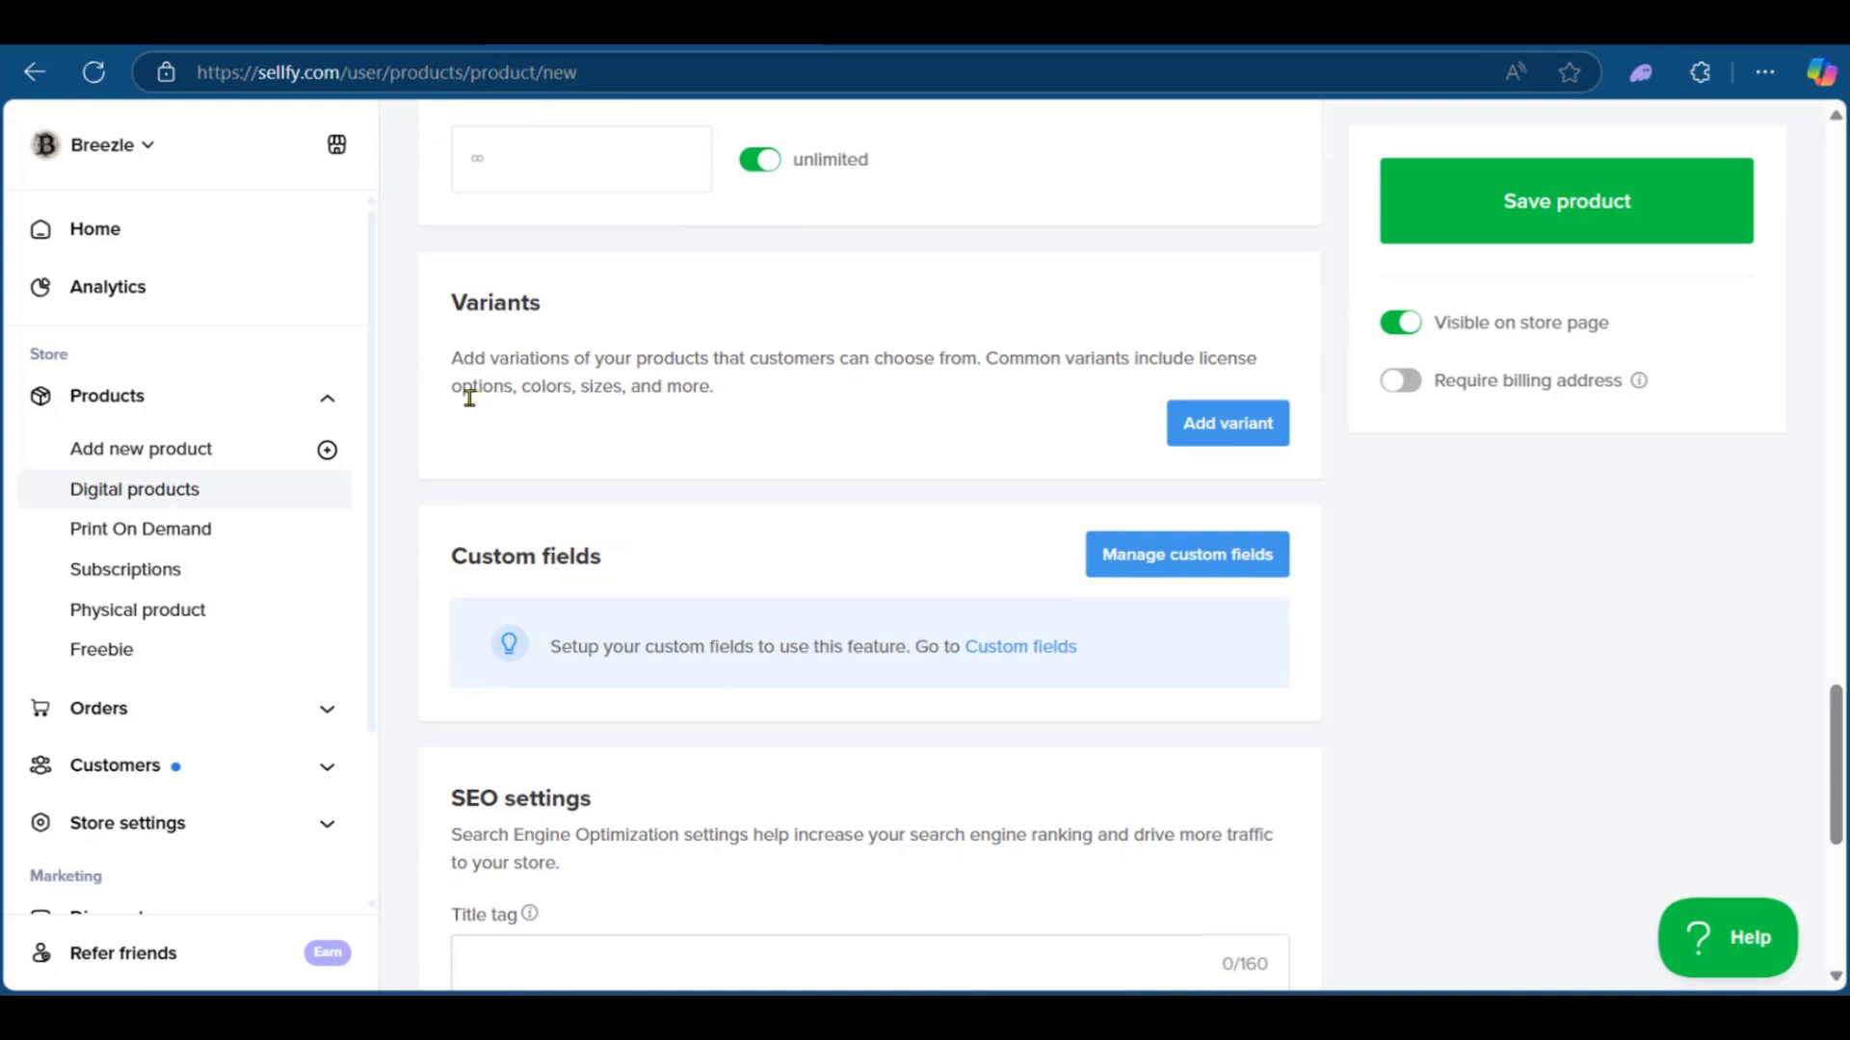
pyautogui.click(1220, 434)
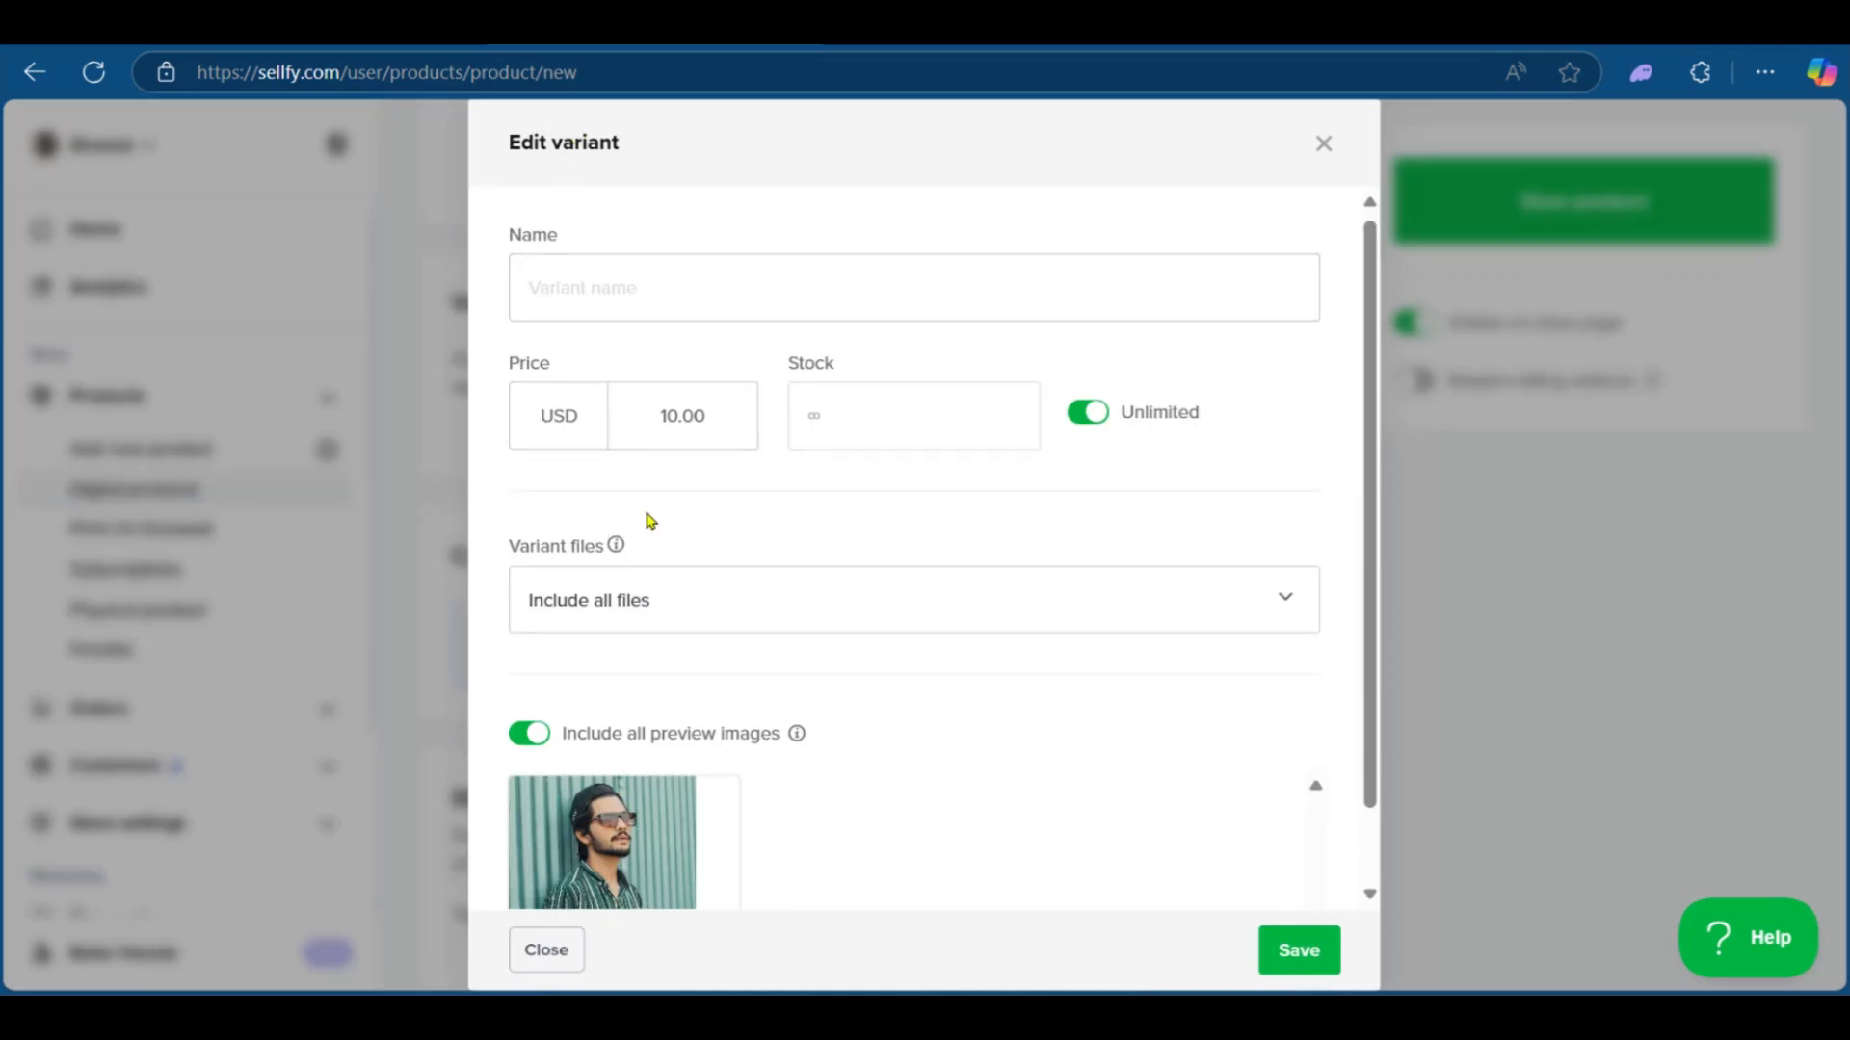
pyautogui.scroll(-1, 636, 515)
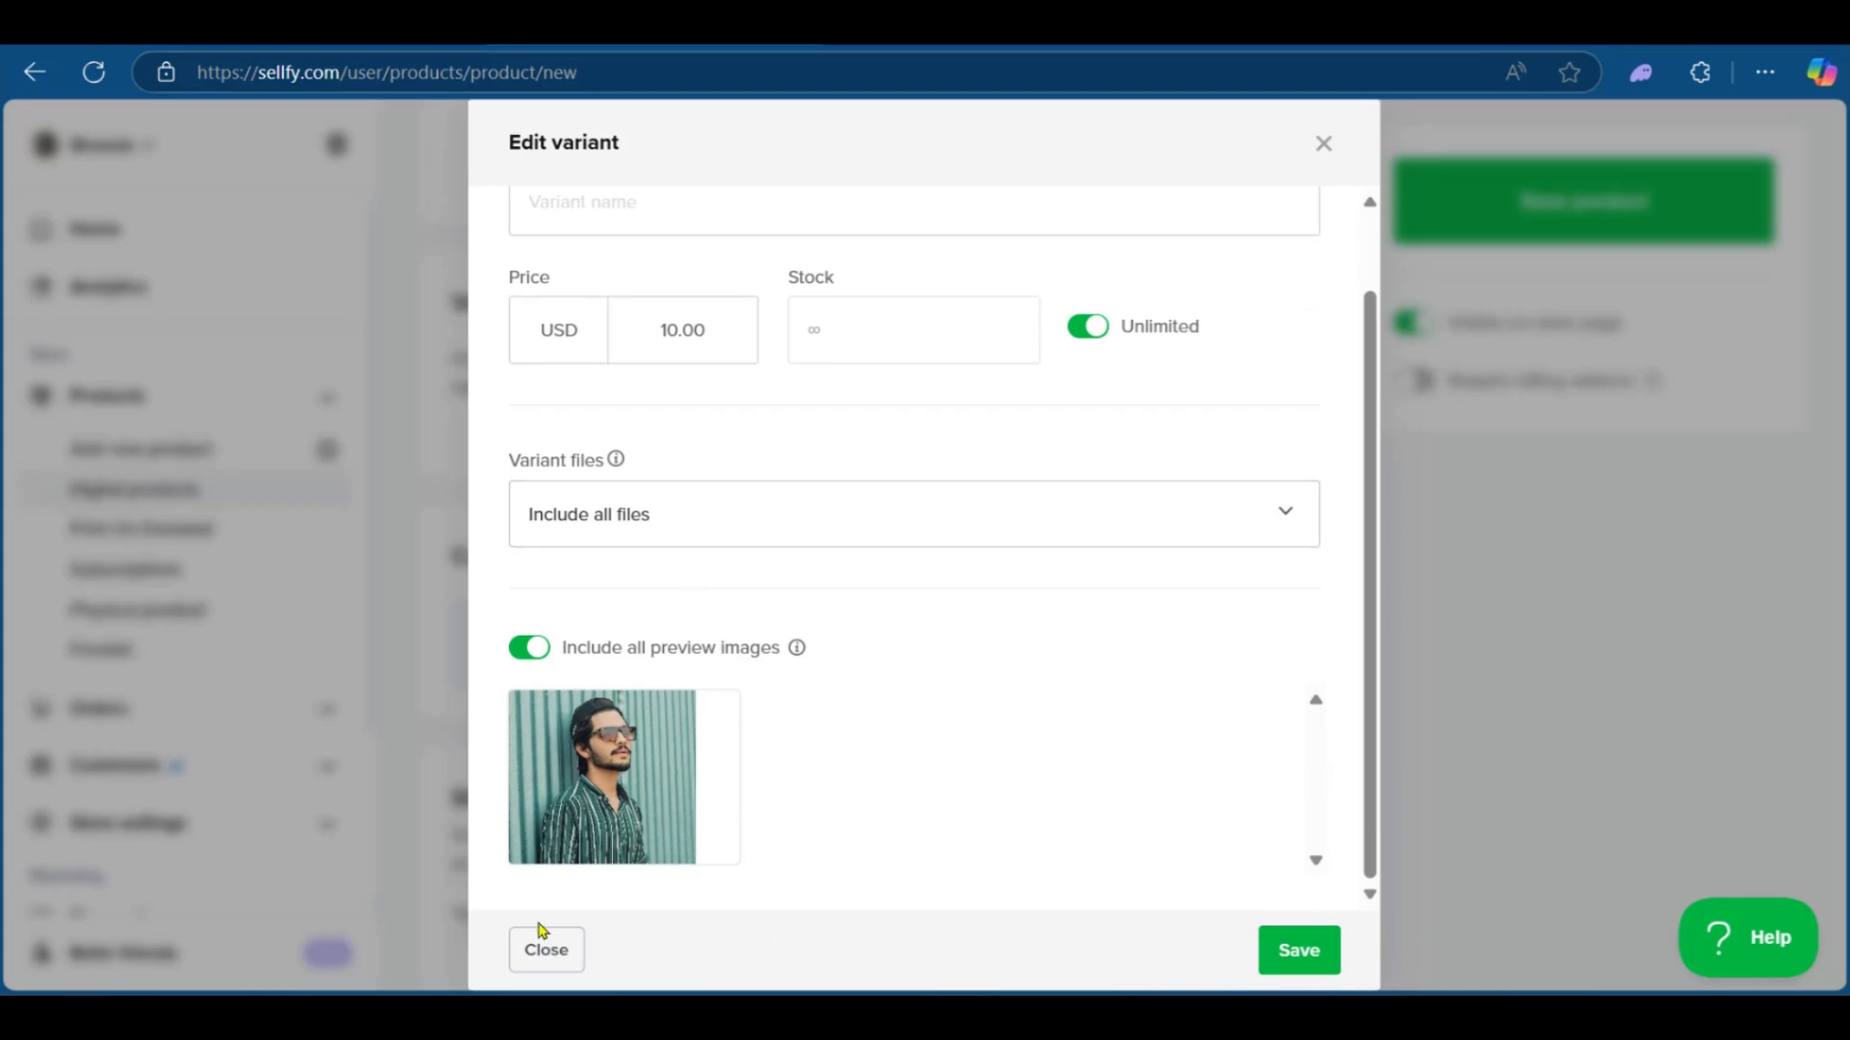
pyautogui.click(546, 950)
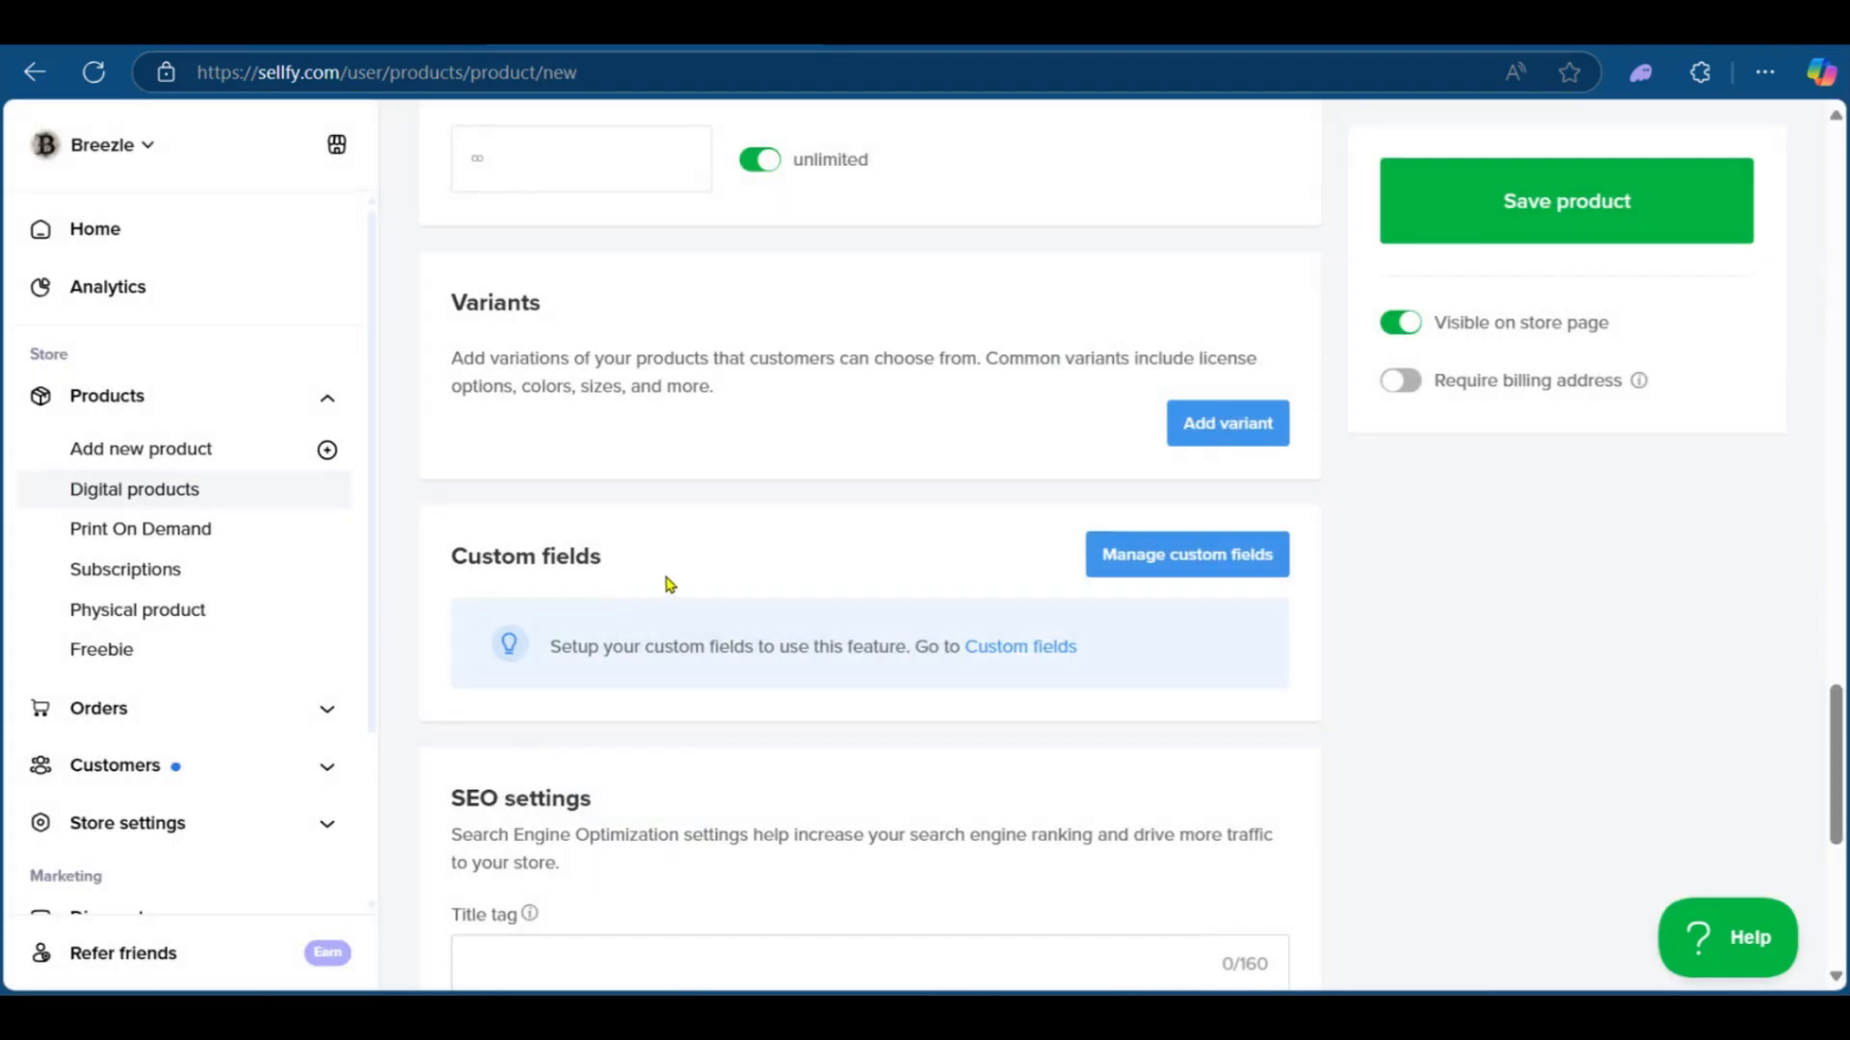
# Step: Review the SEO settings section of the product form
pyautogui.scroll(-2, 743, 483)
pyautogui.scroll(-3, 587, 491)
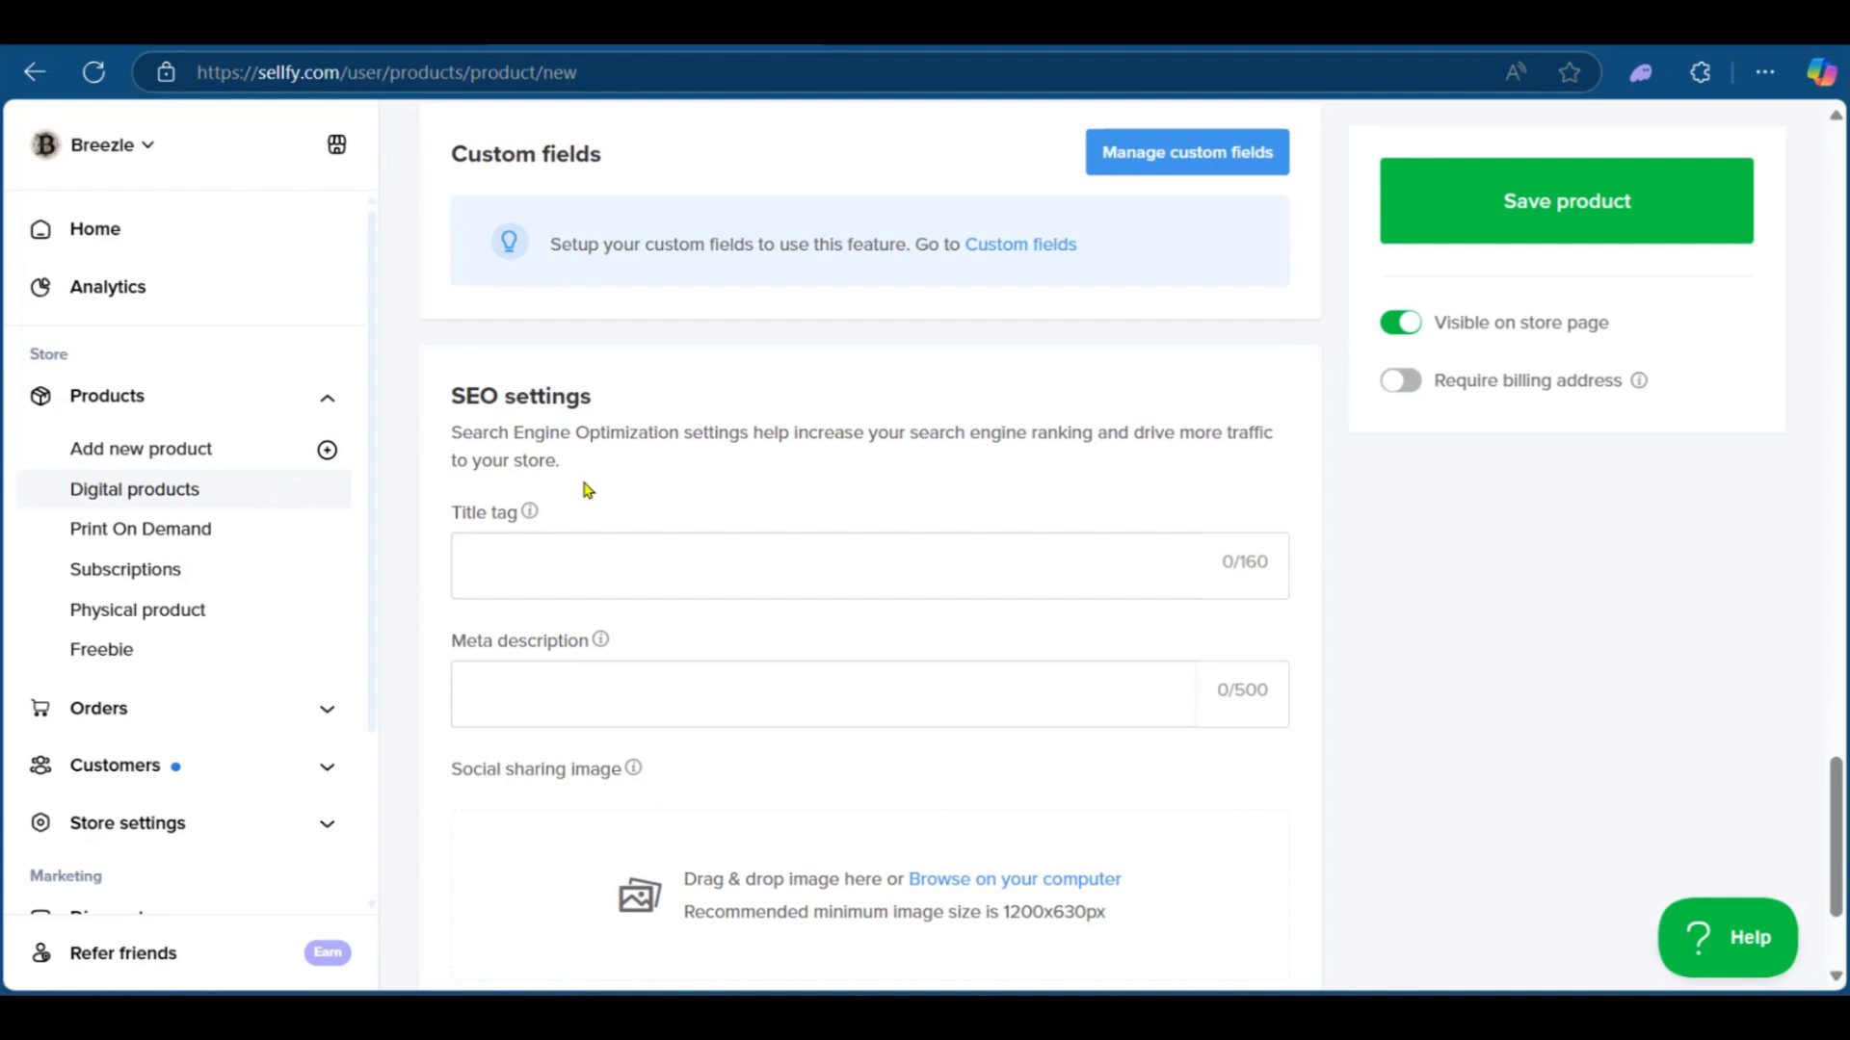
# Step: Save the new product
pyautogui.scroll(-2, 588, 491)
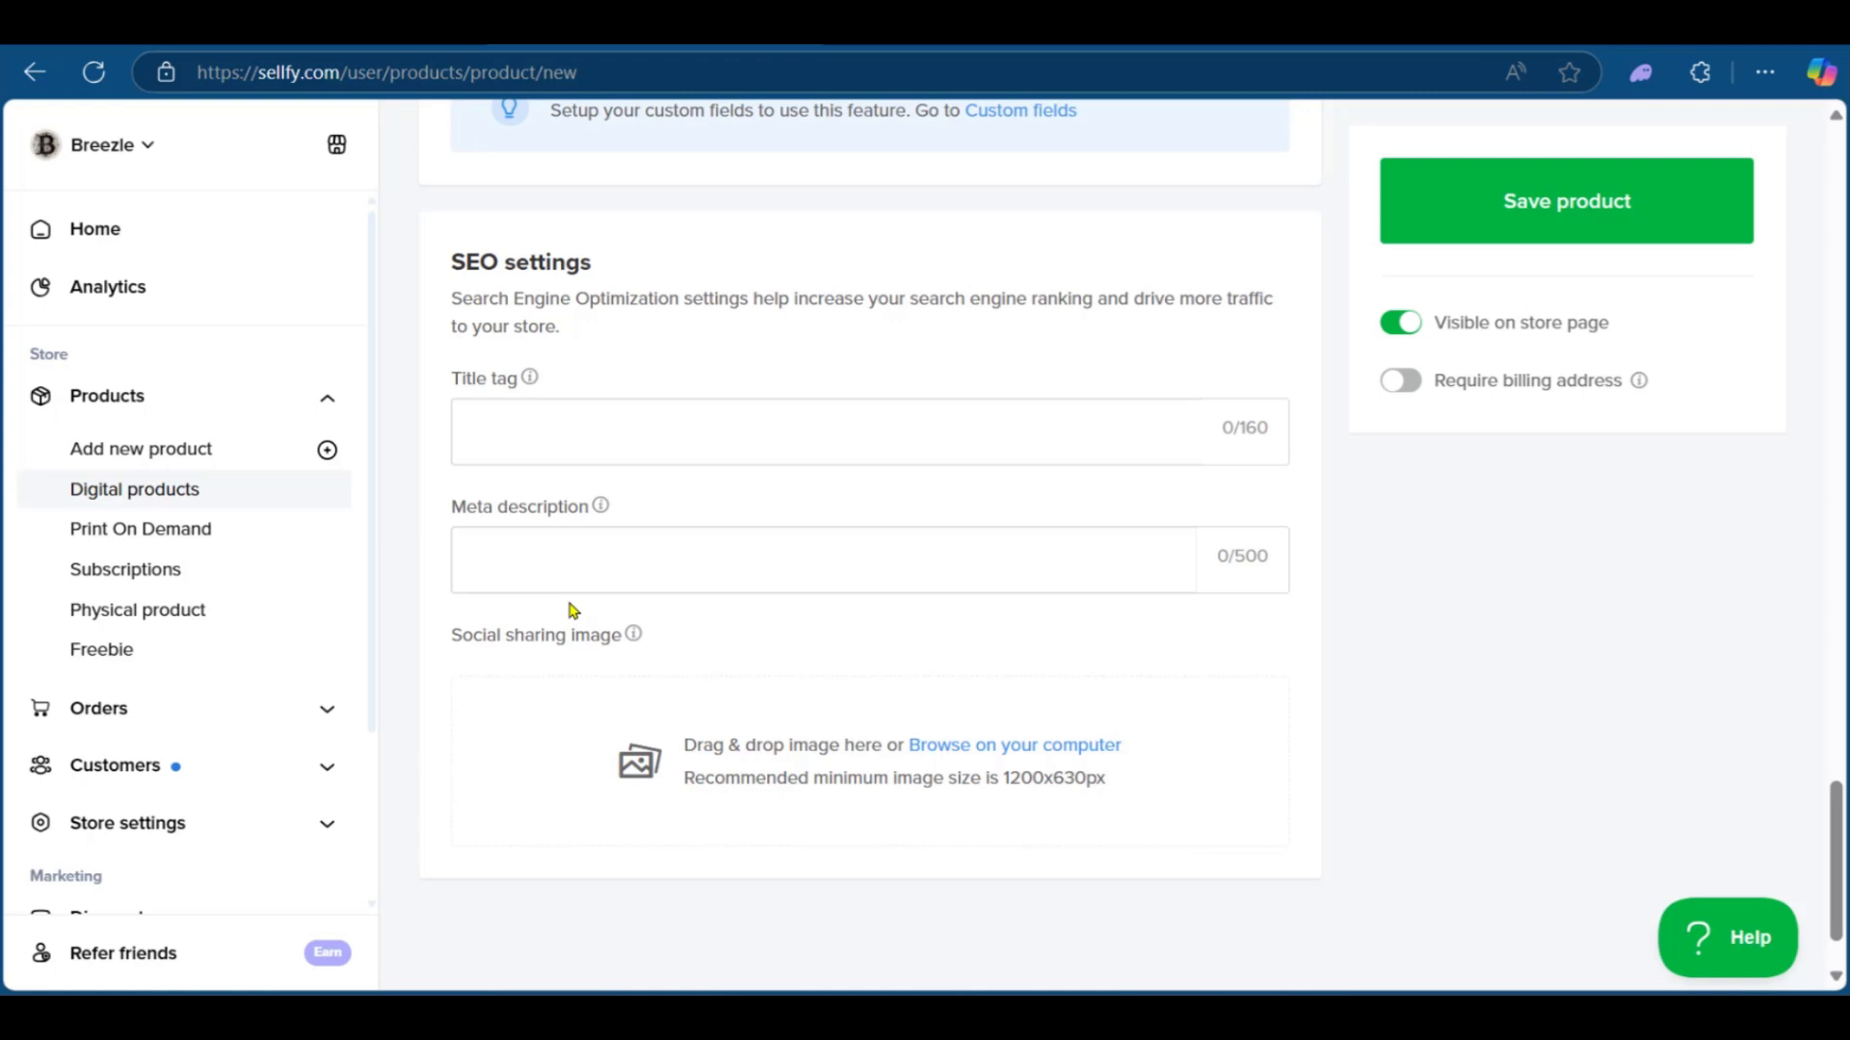
pyautogui.scroll(-1, 578, 618)
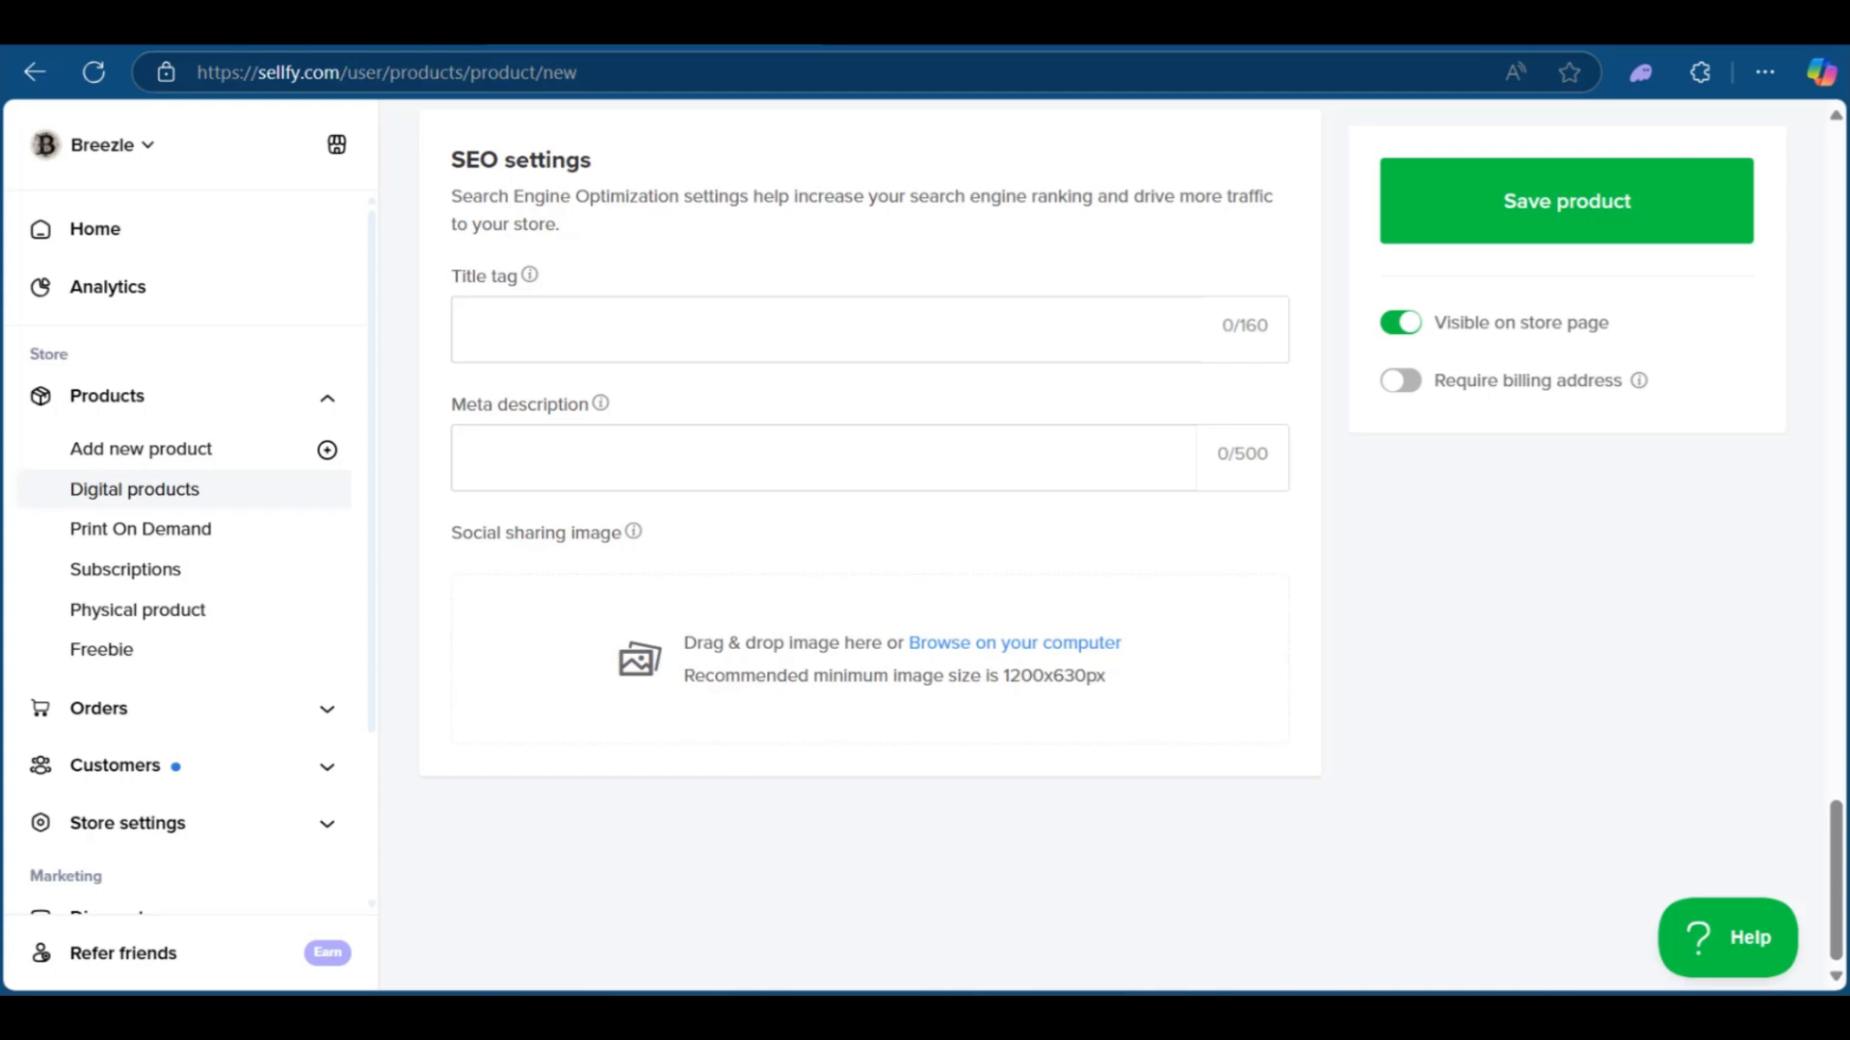
pyautogui.moveTo(681, 499); pyautogui.dragTo(756, 724)
pyautogui.scroll(10, 1375, 298)
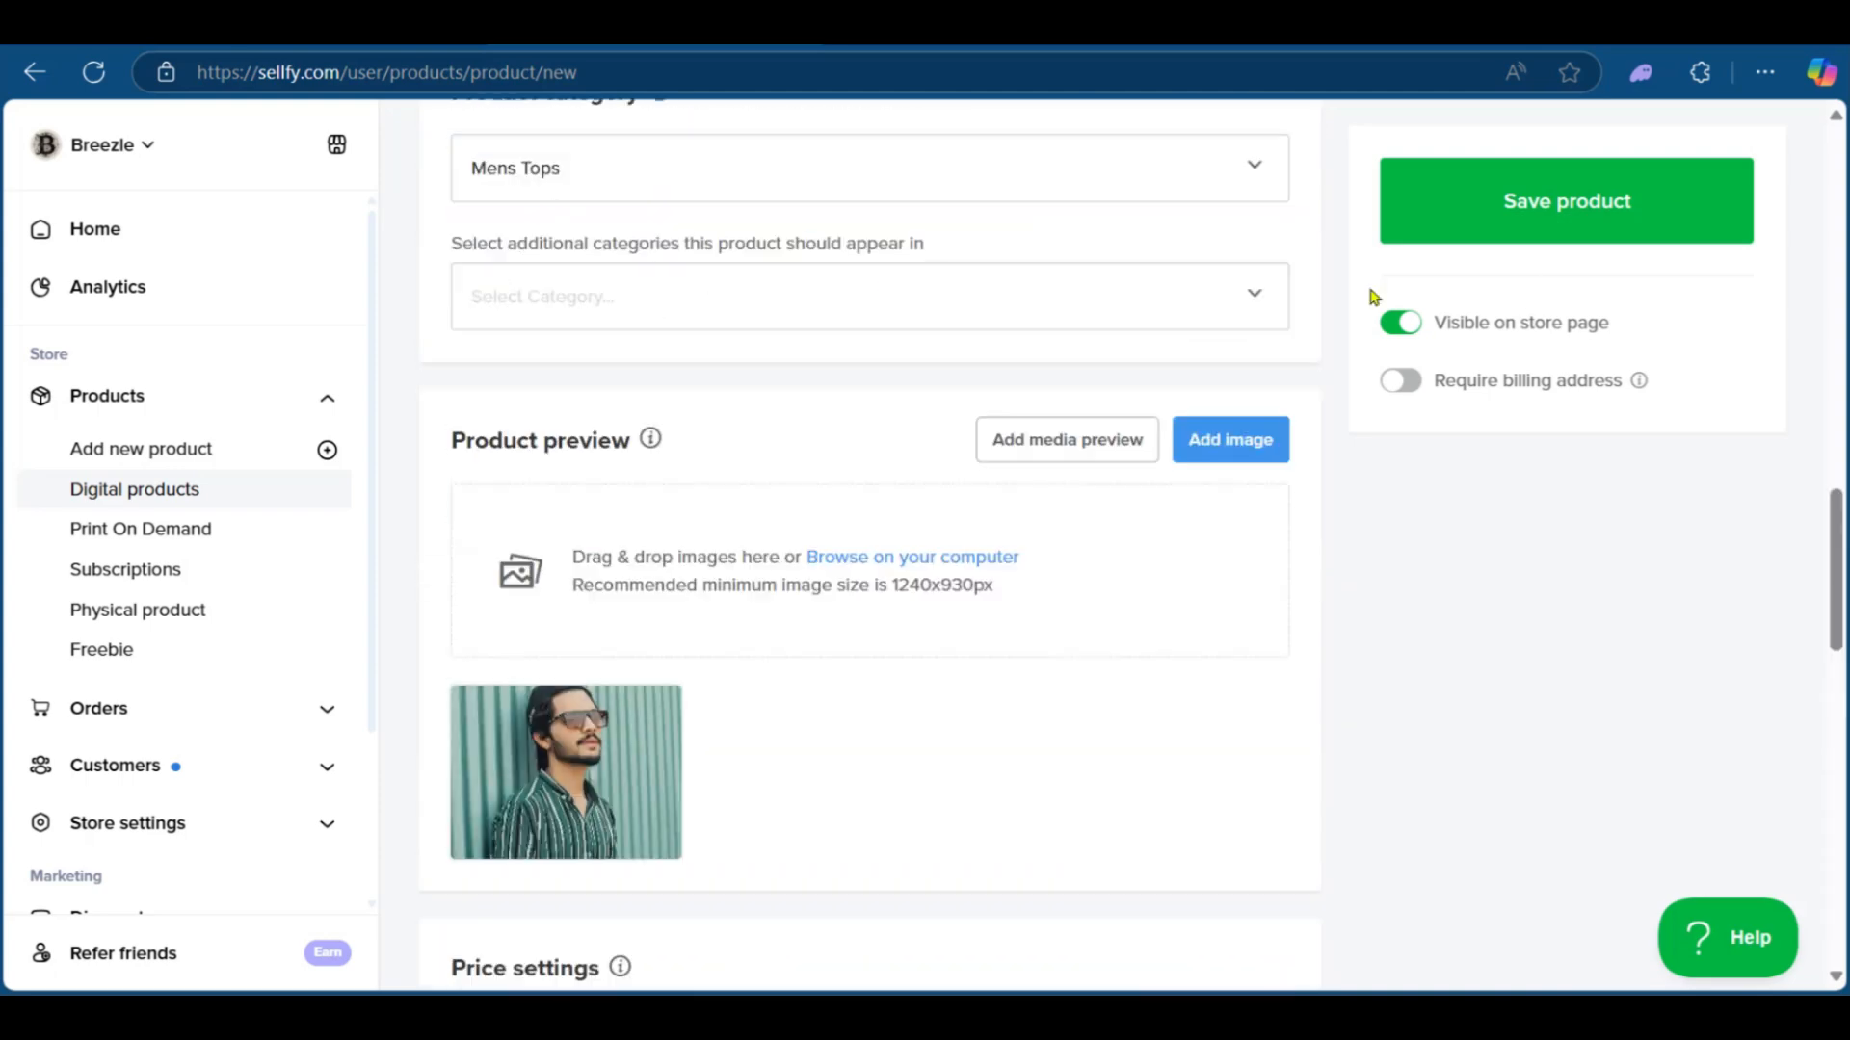
pyautogui.scroll(15, 1571, 231)
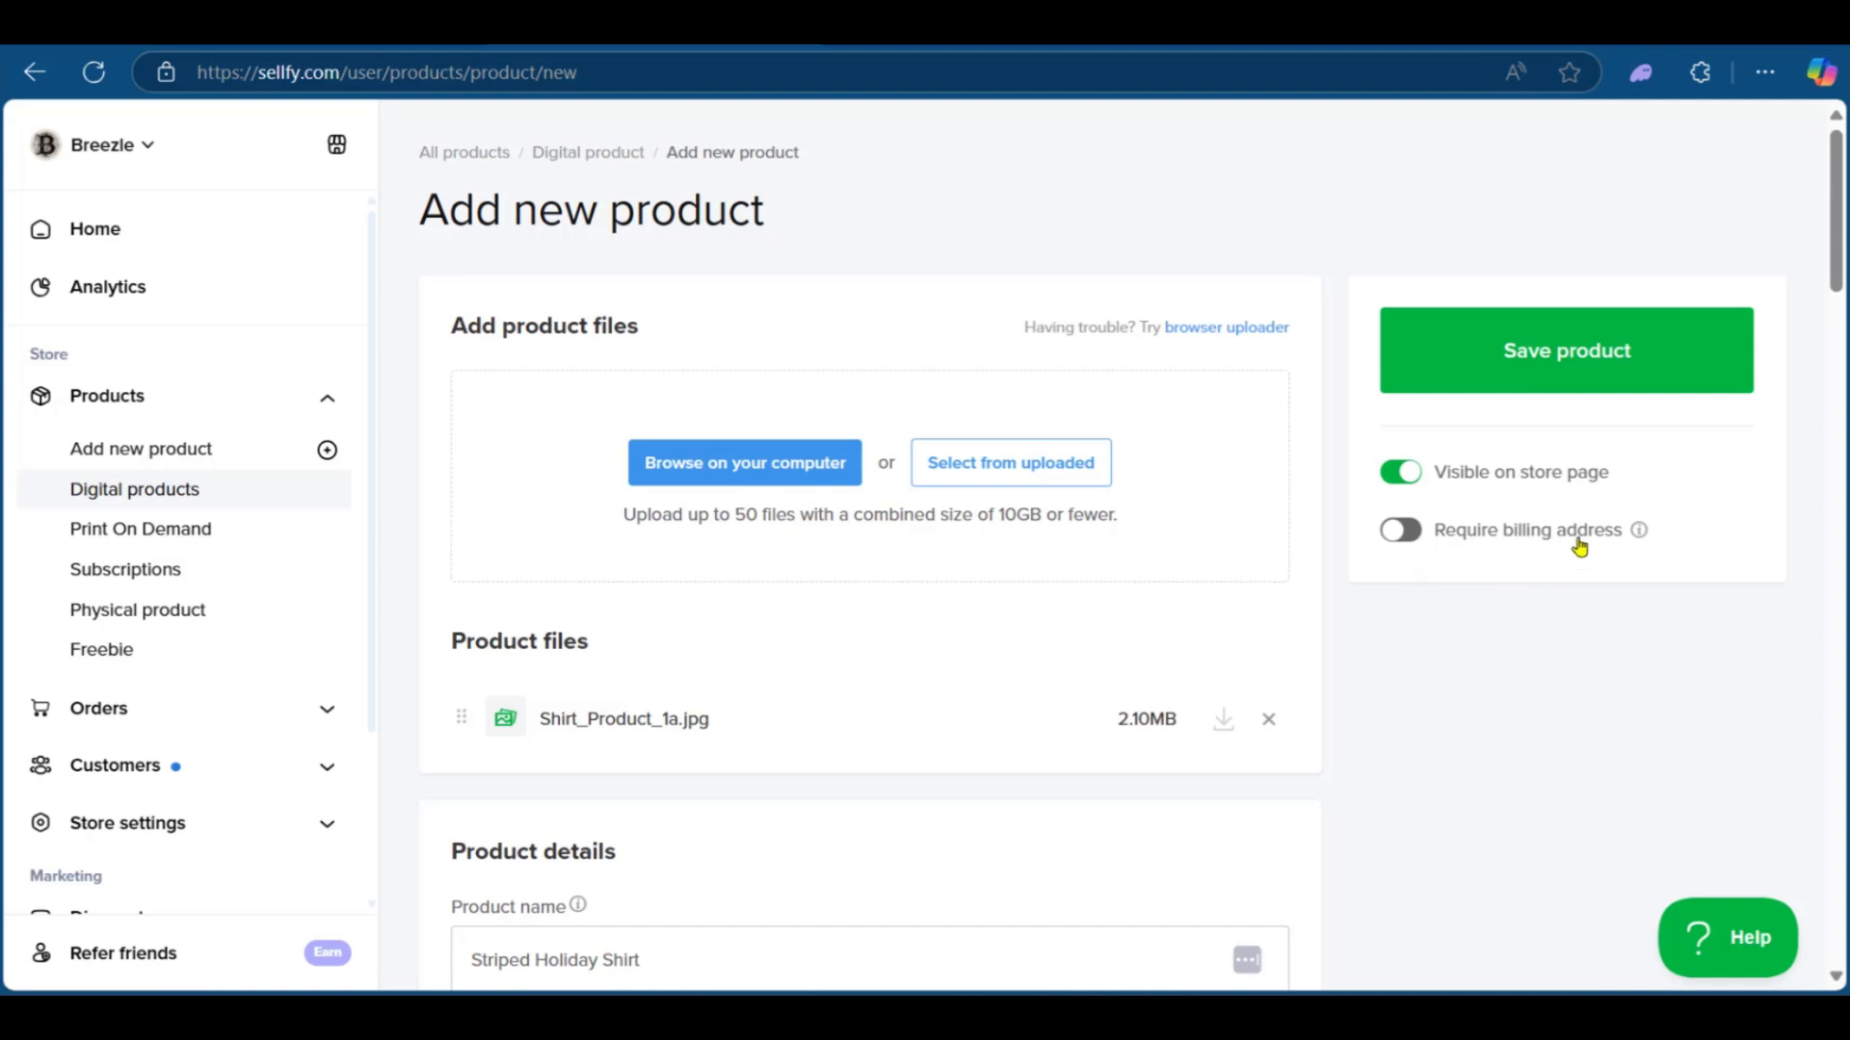
pyautogui.click(1558, 364)
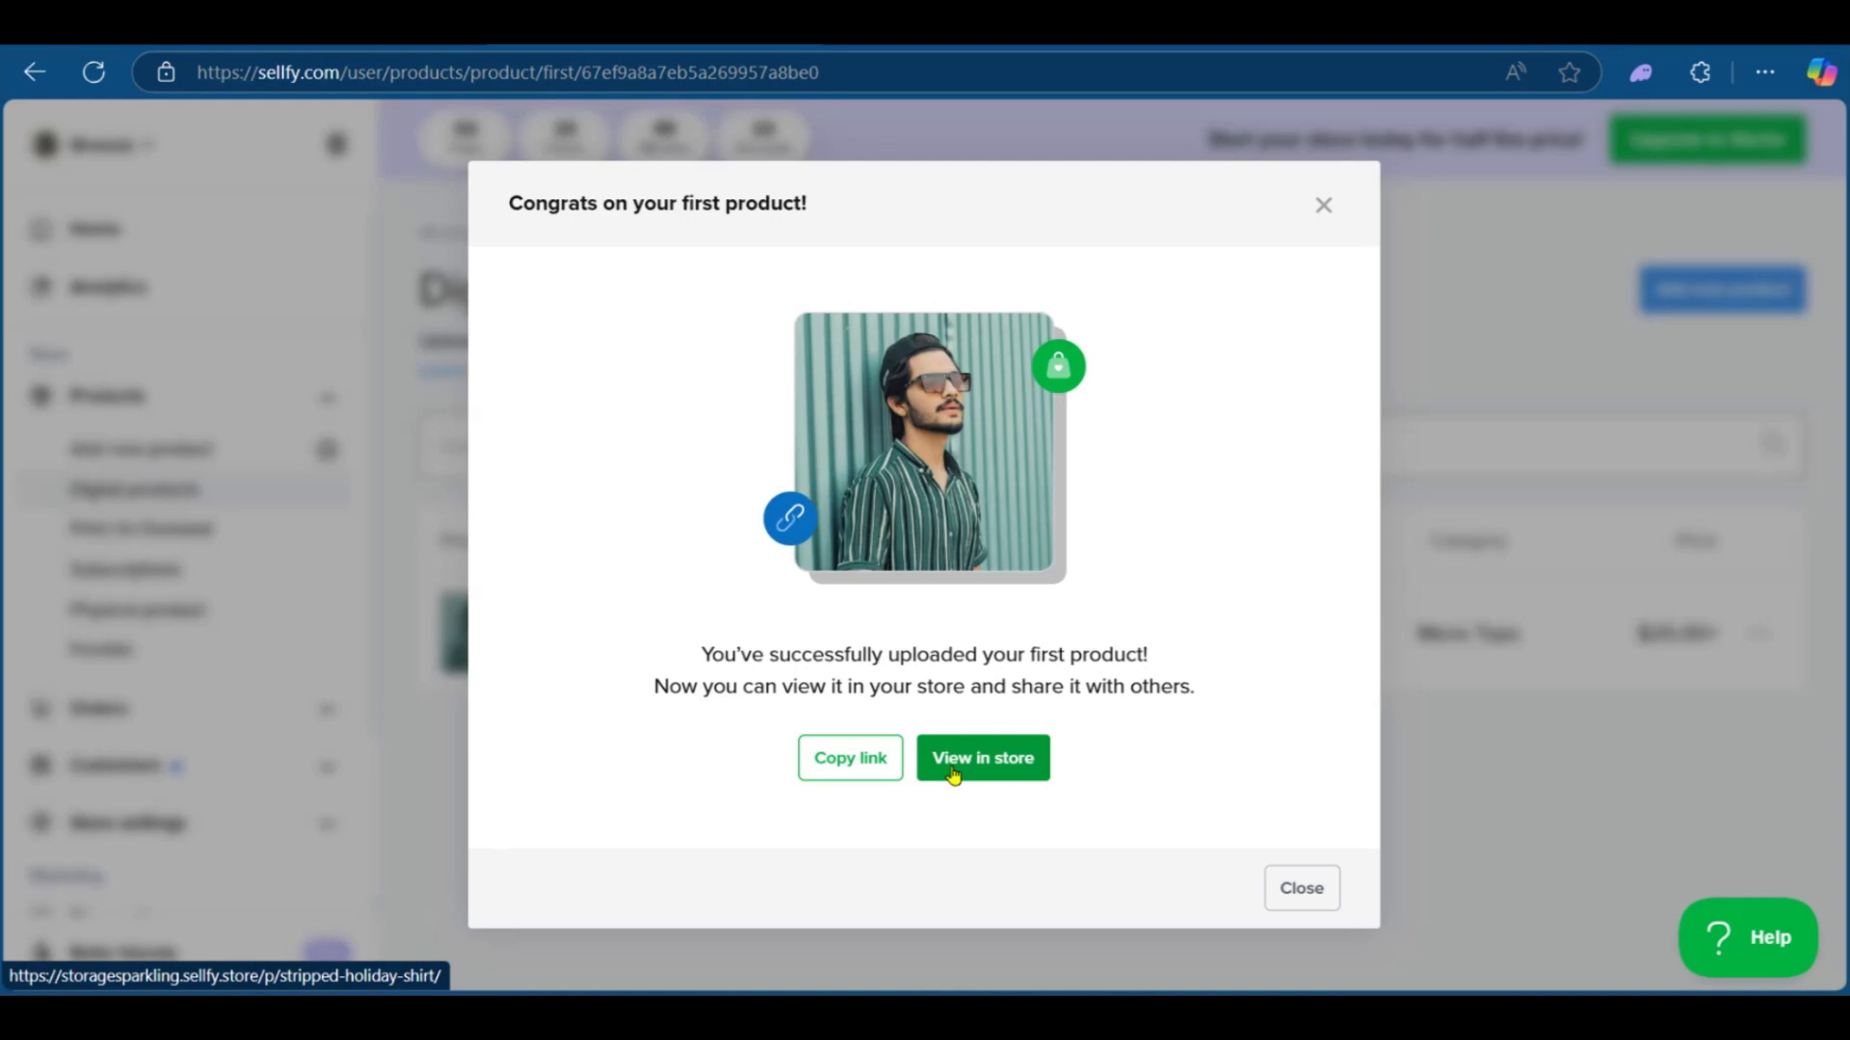
# Step: Open the product in the store and review its public product page
pyautogui.click(876, 763)
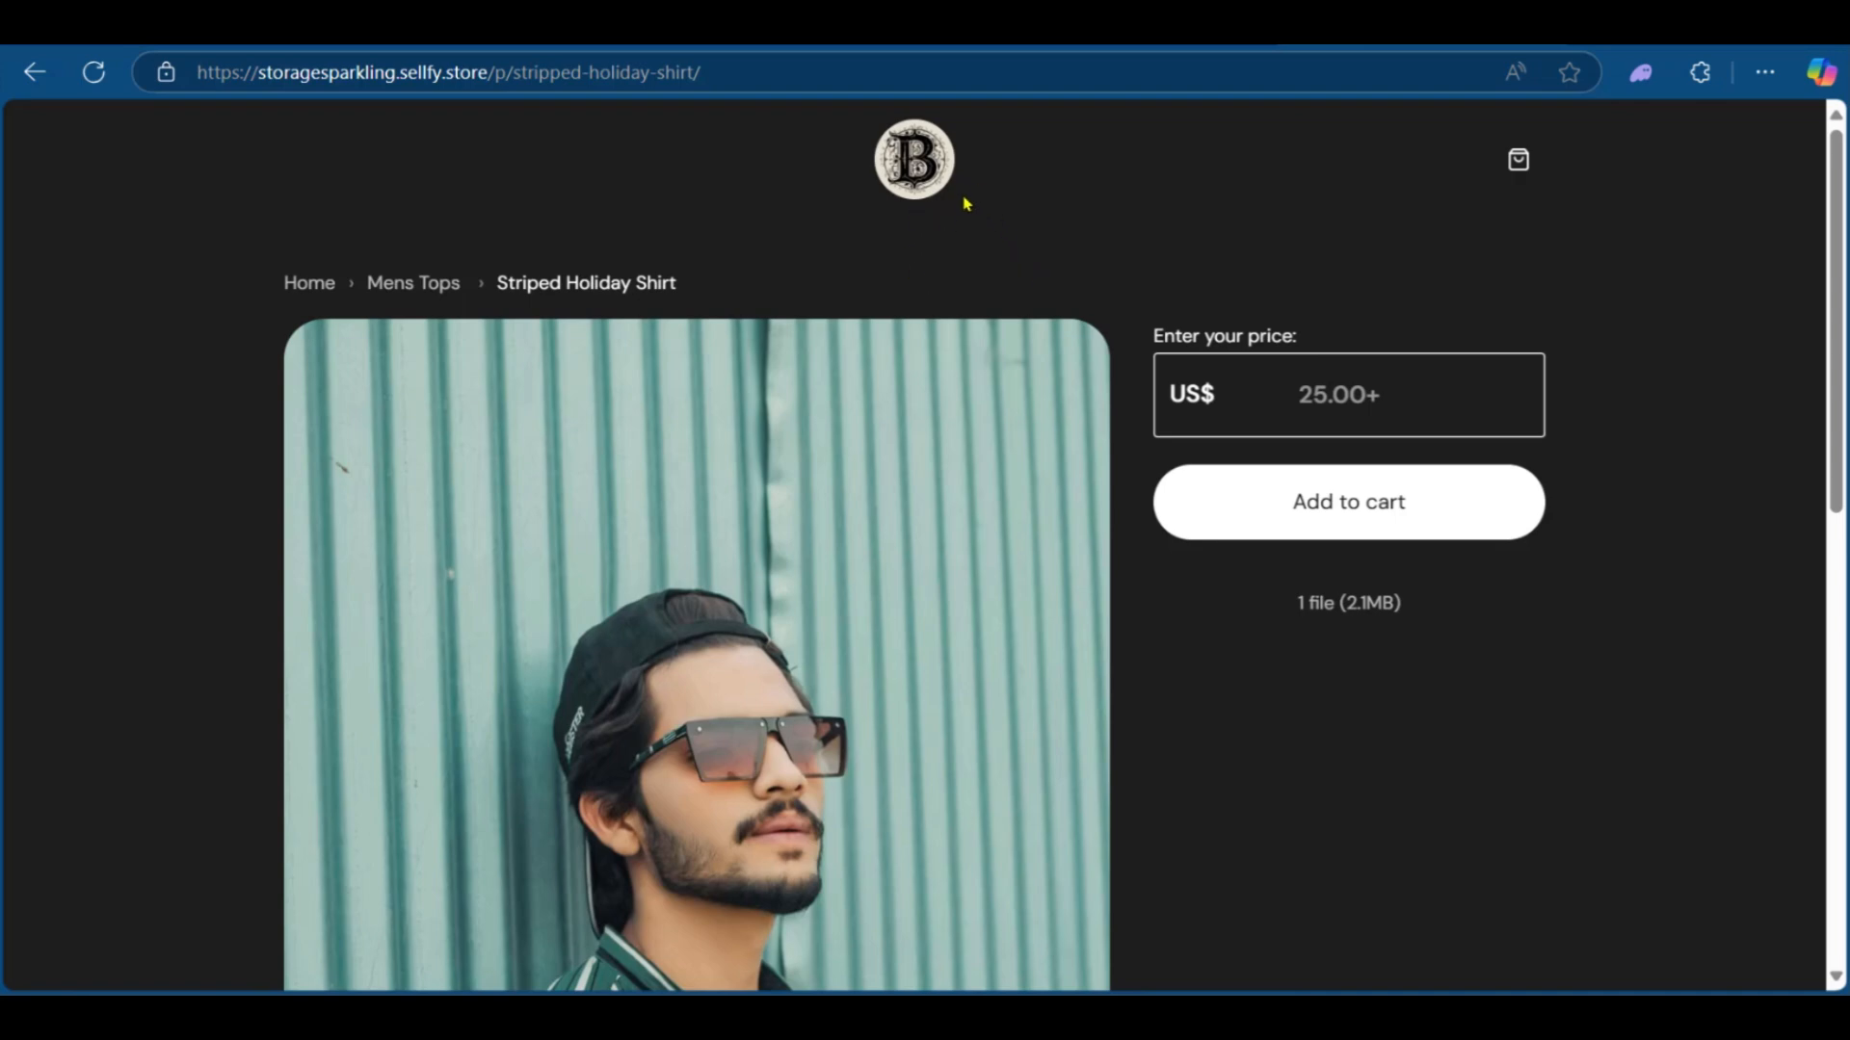
pyautogui.scroll(-3, 1083, 359)
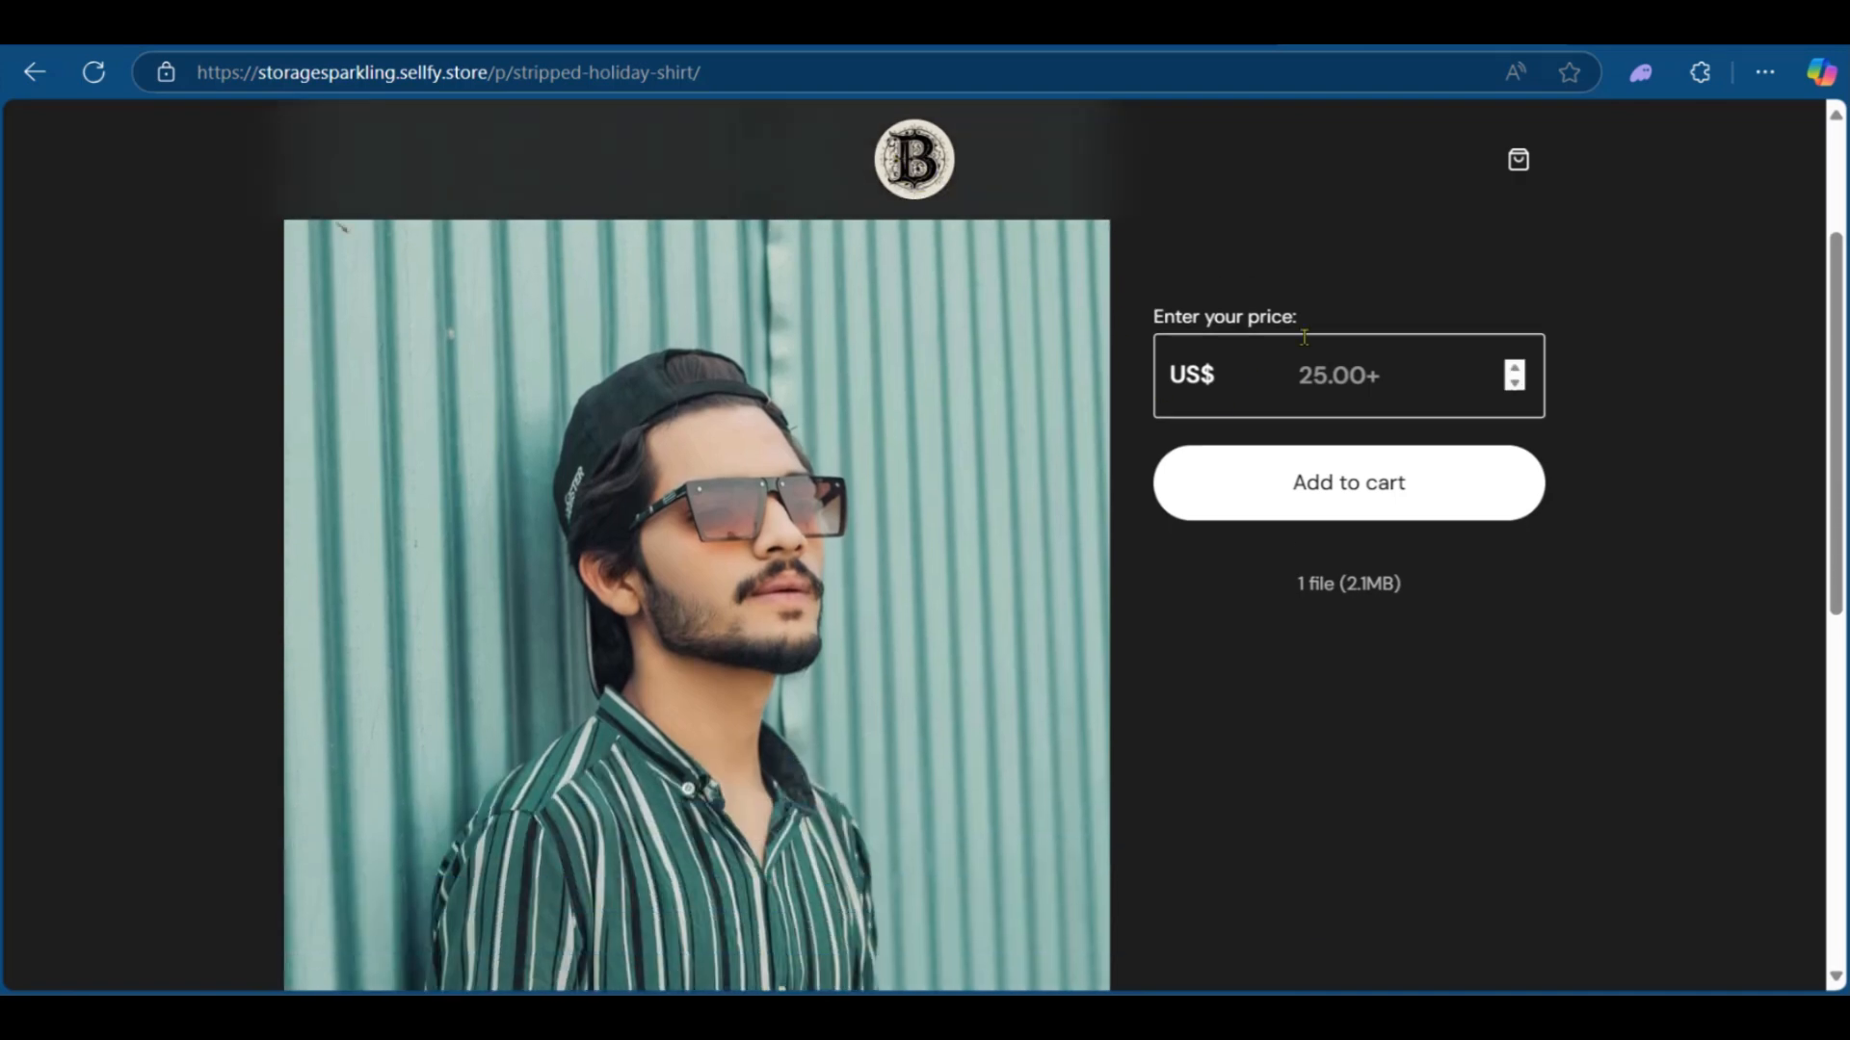
pyautogui.scroll(-2, 1349, 462)
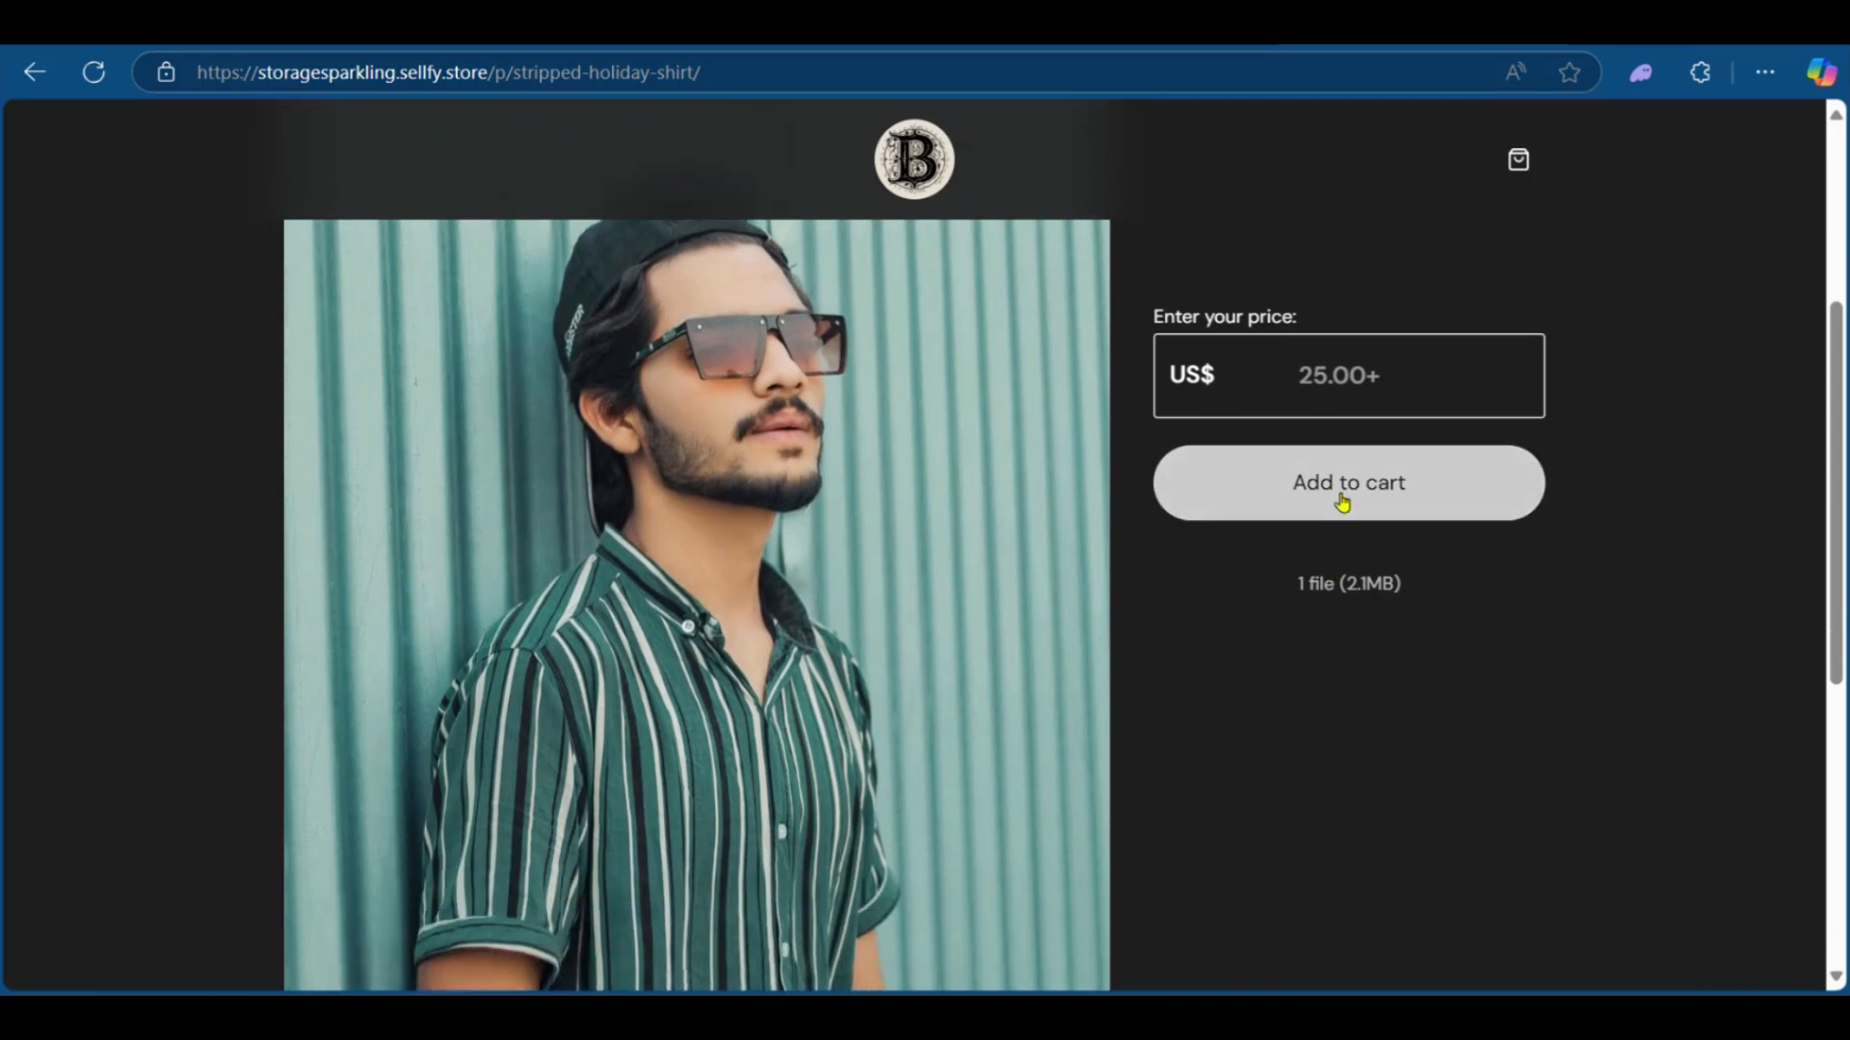
pyautogui.scroll(-5, 1101, 558)
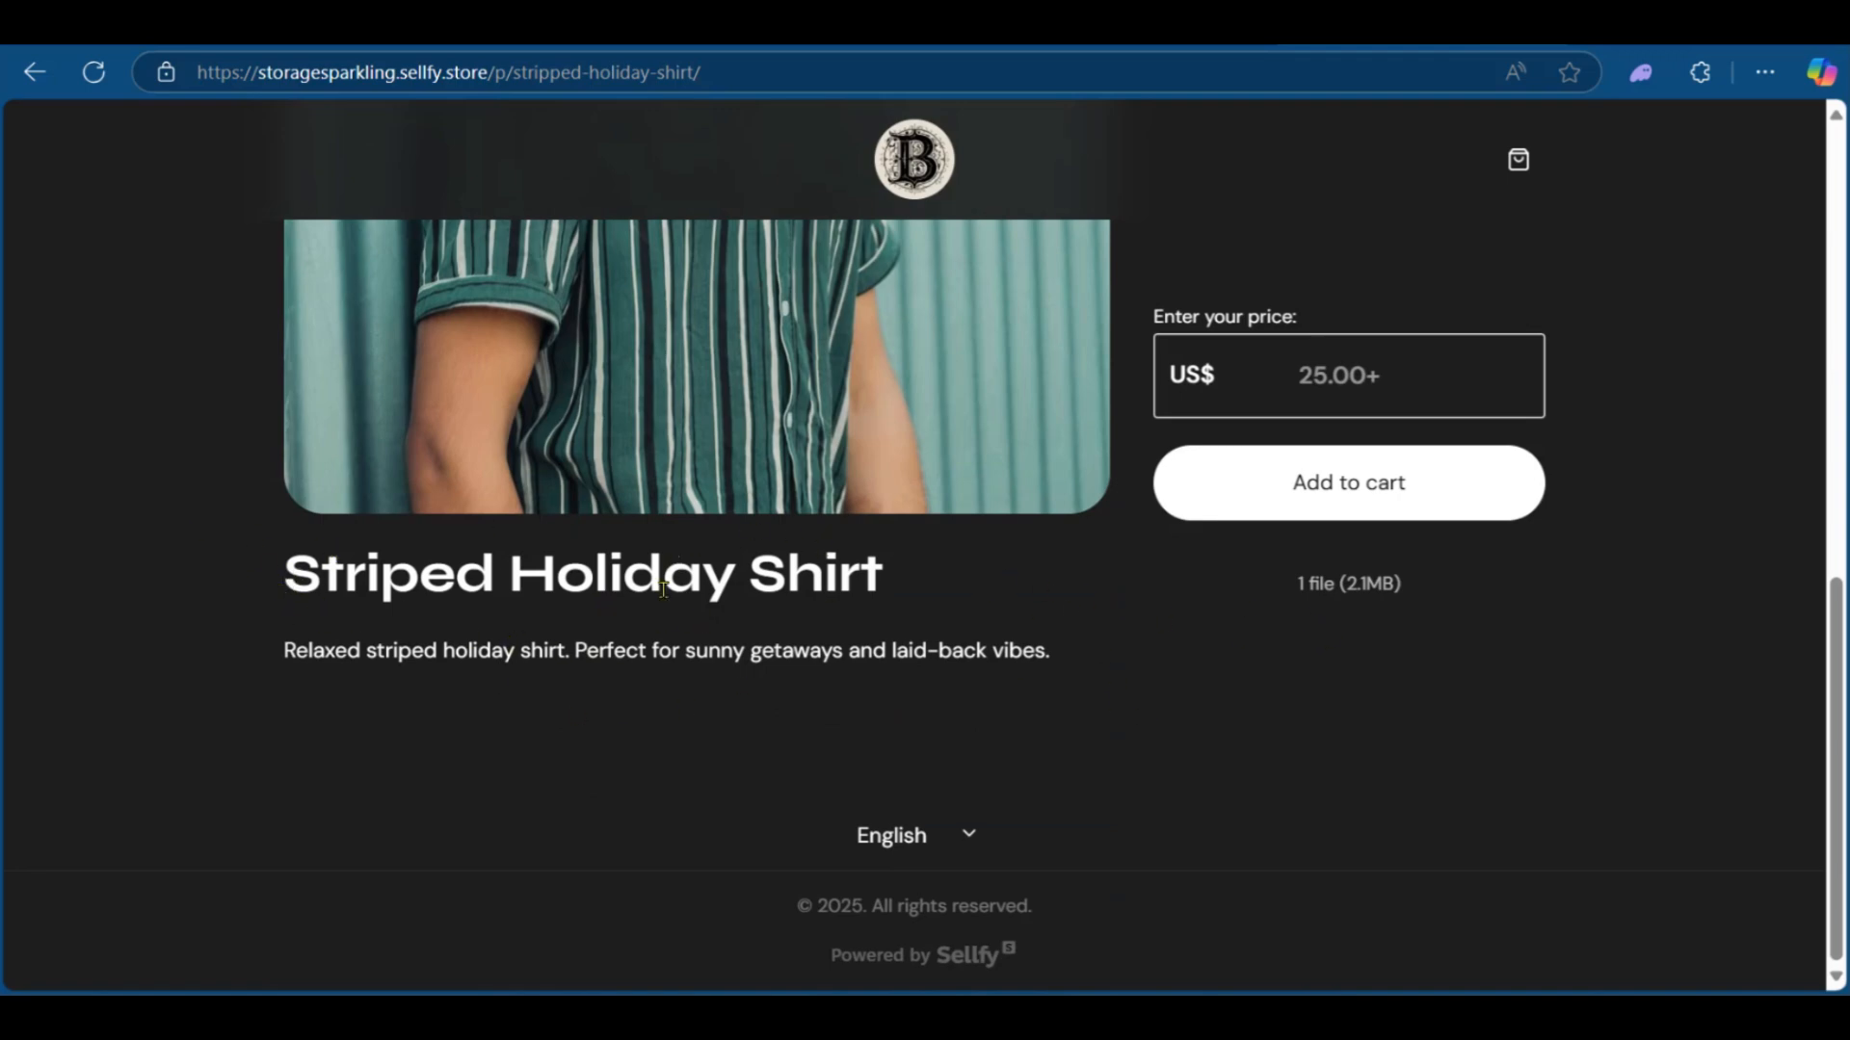
pyautogui.scroll(7, 1210, 442)
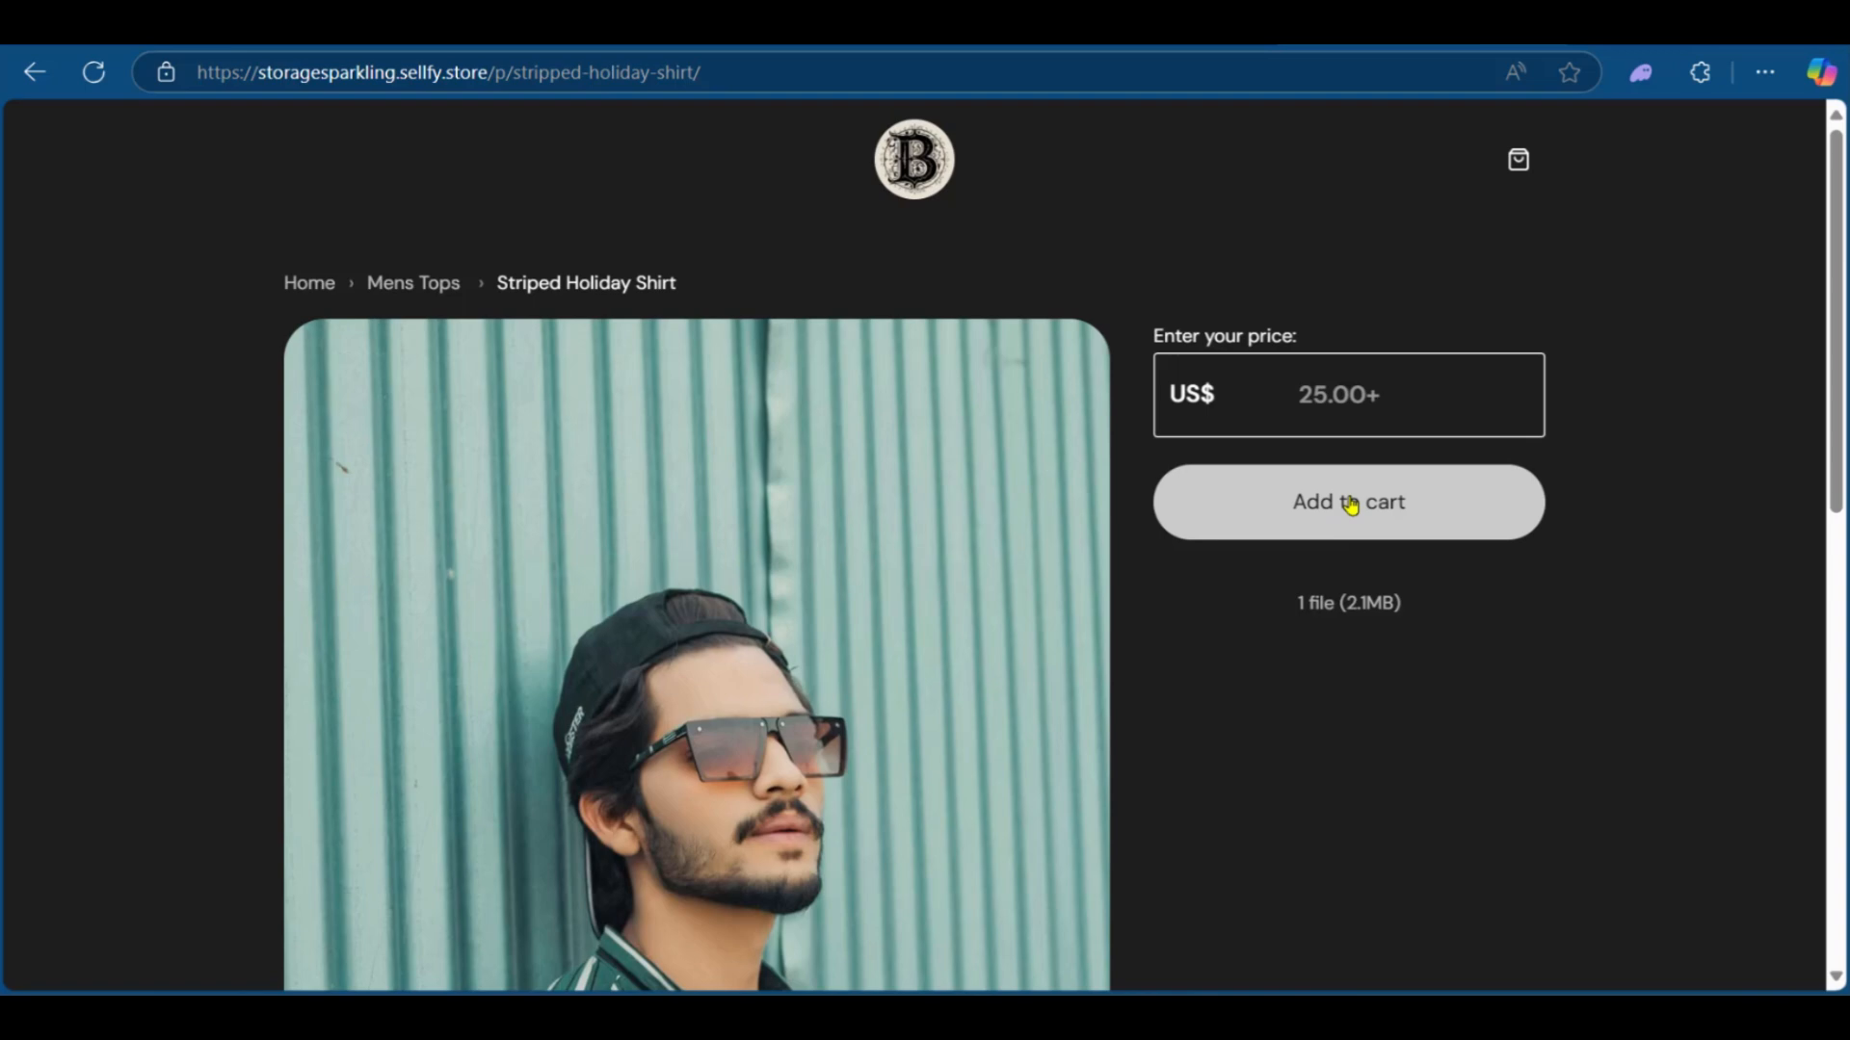
pyautogui.scroll(-3, 1021, 489)
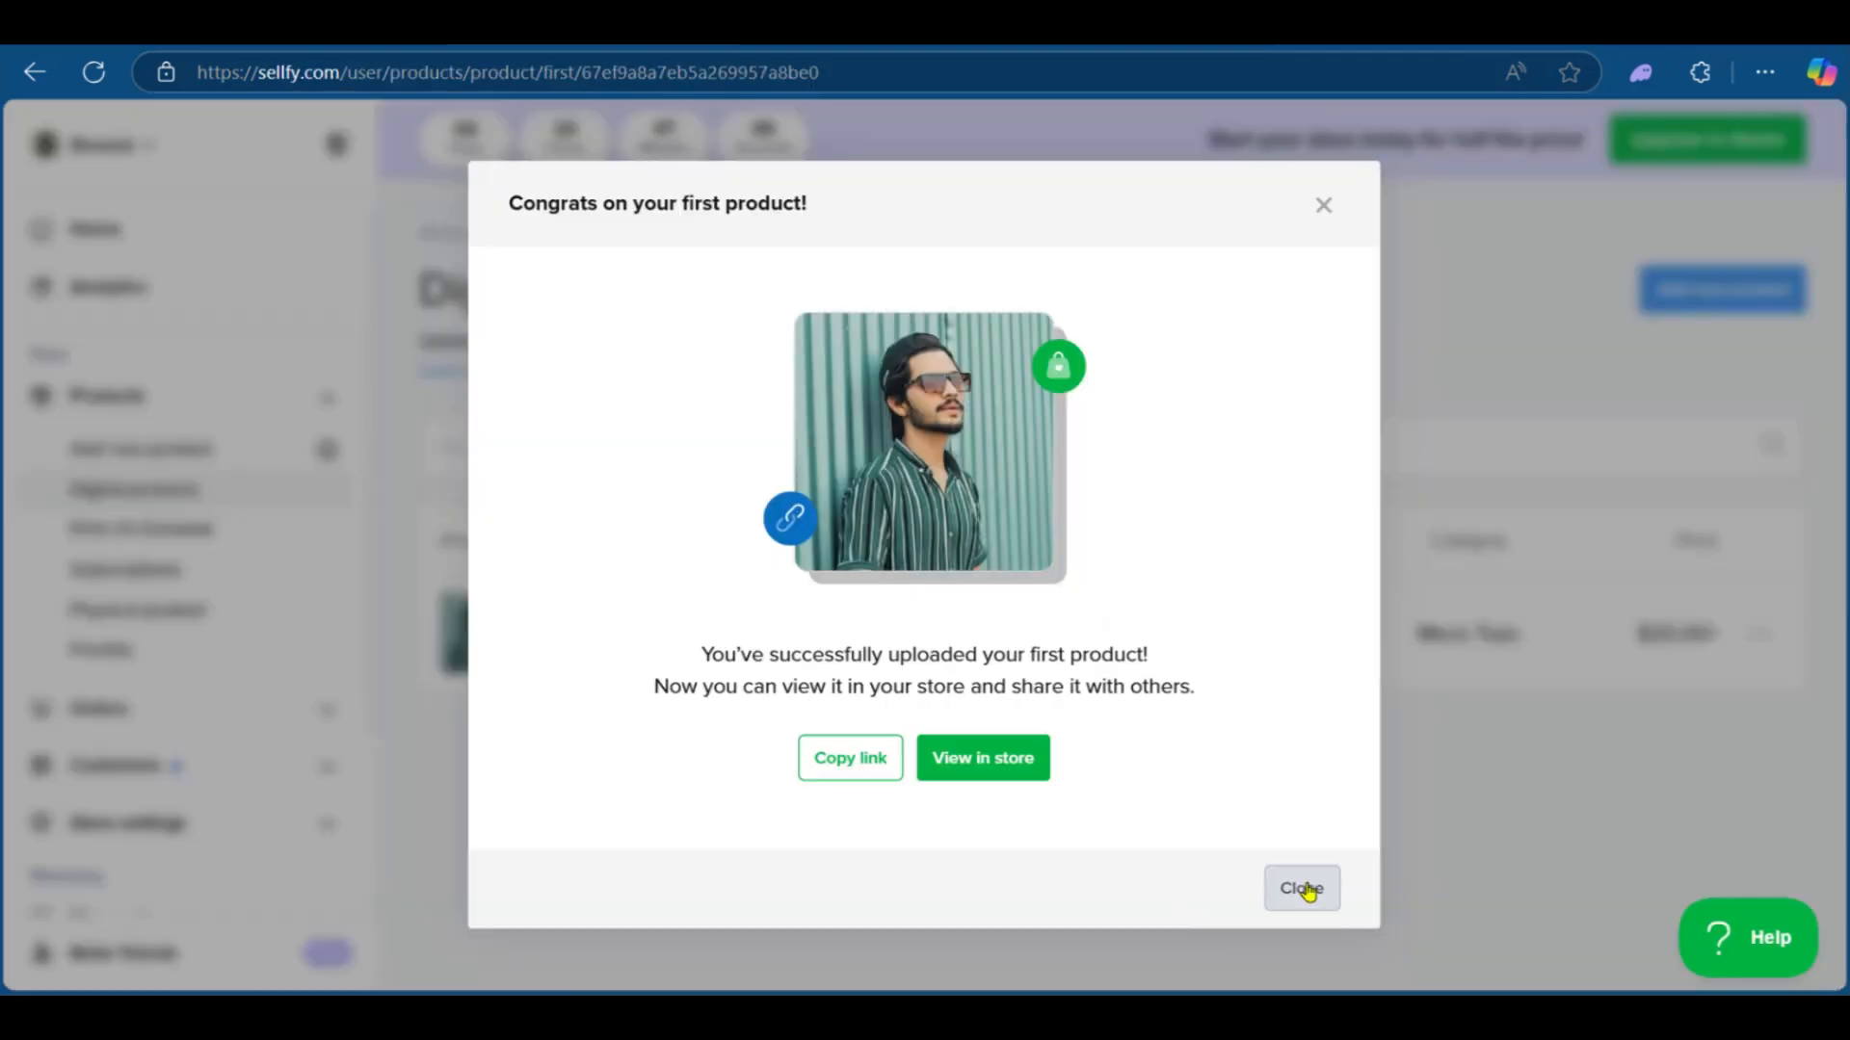
# Step: Close the congratulations dialog and open the payment gateway item of the dashboard checklist
pyautogui.click(1307, 889)
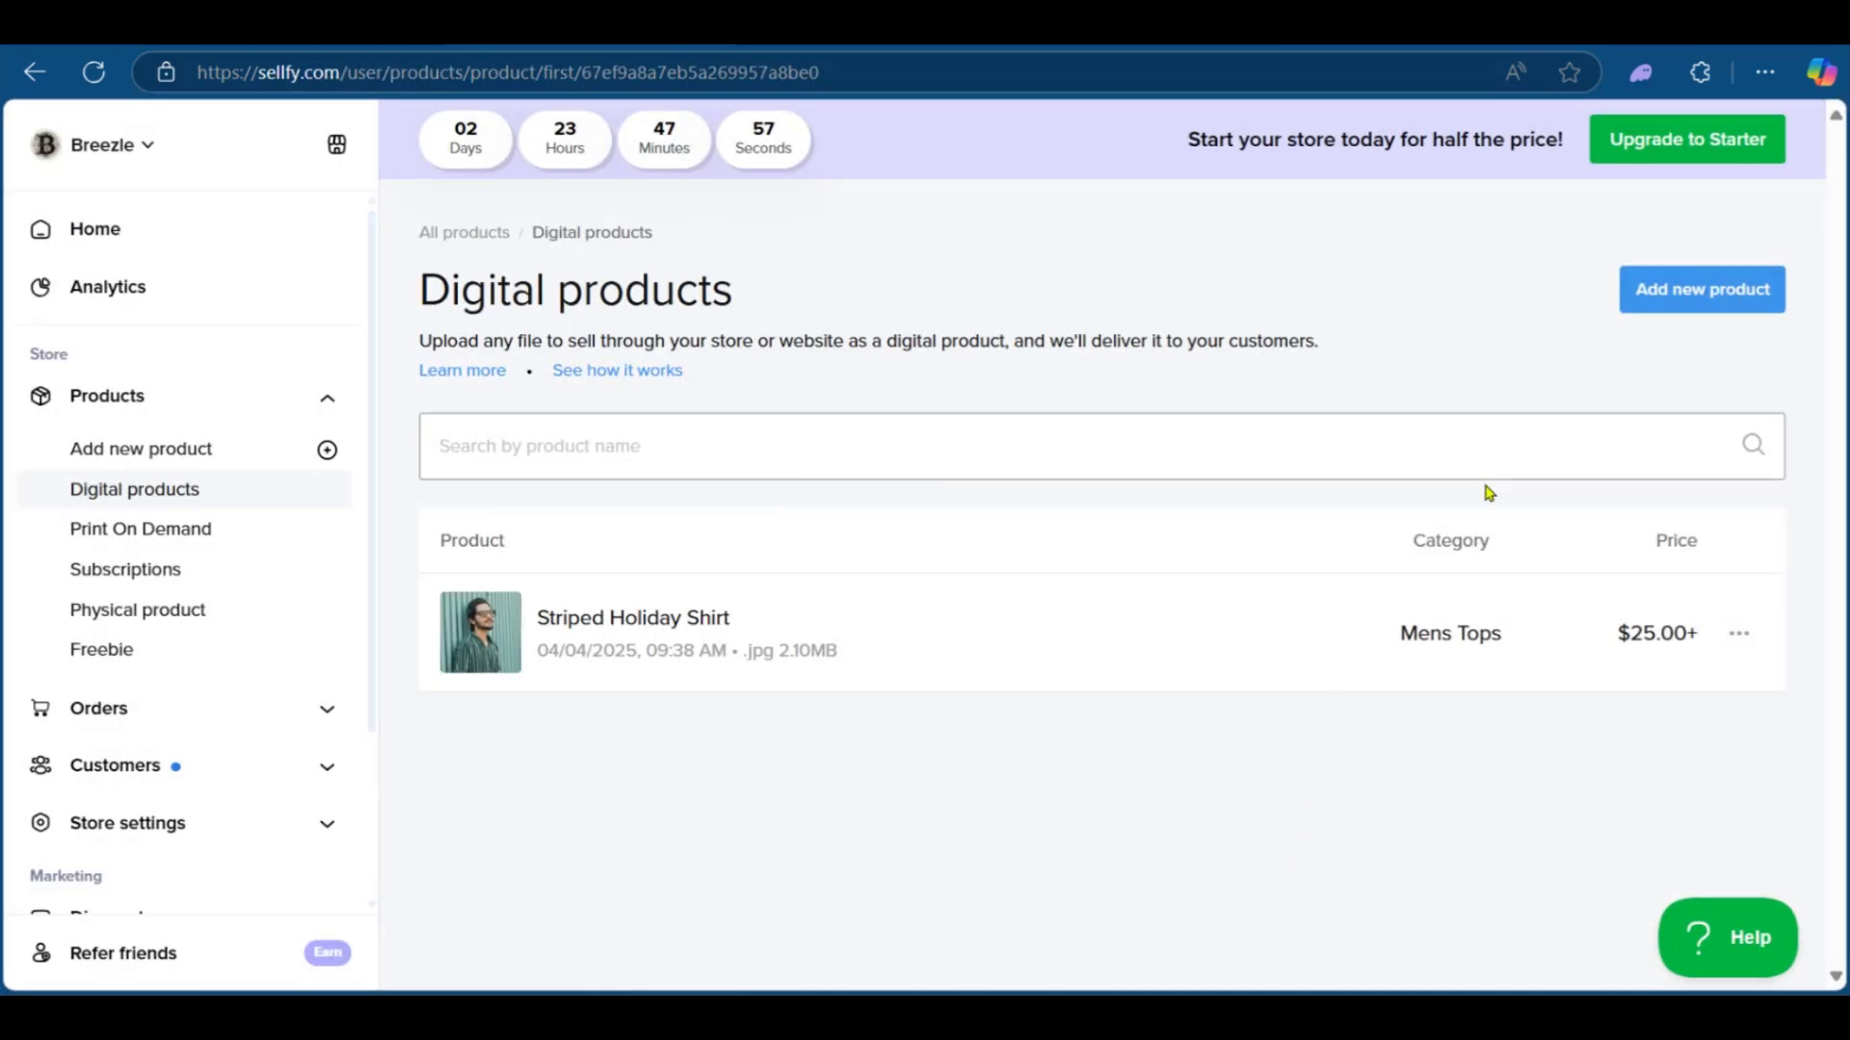
pyautogui.click(80, 252)
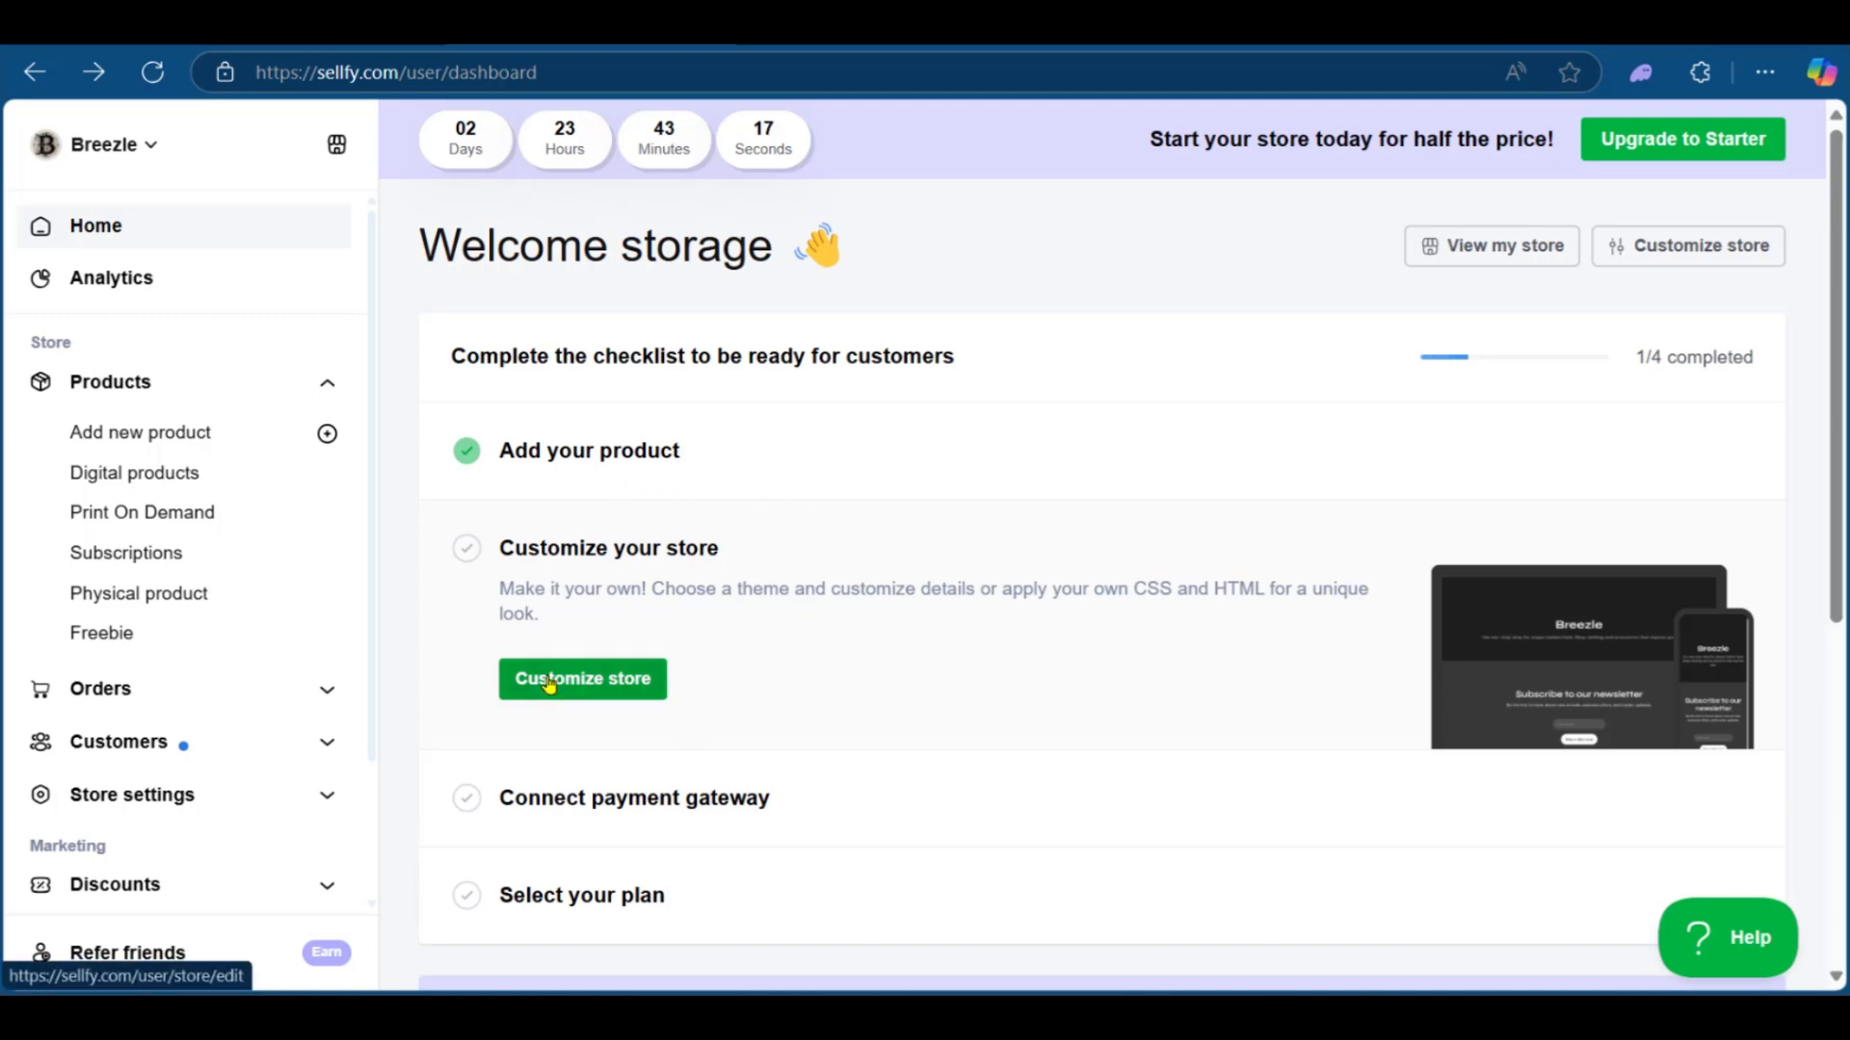
pyautogui.scroll(-1, 626, 636)
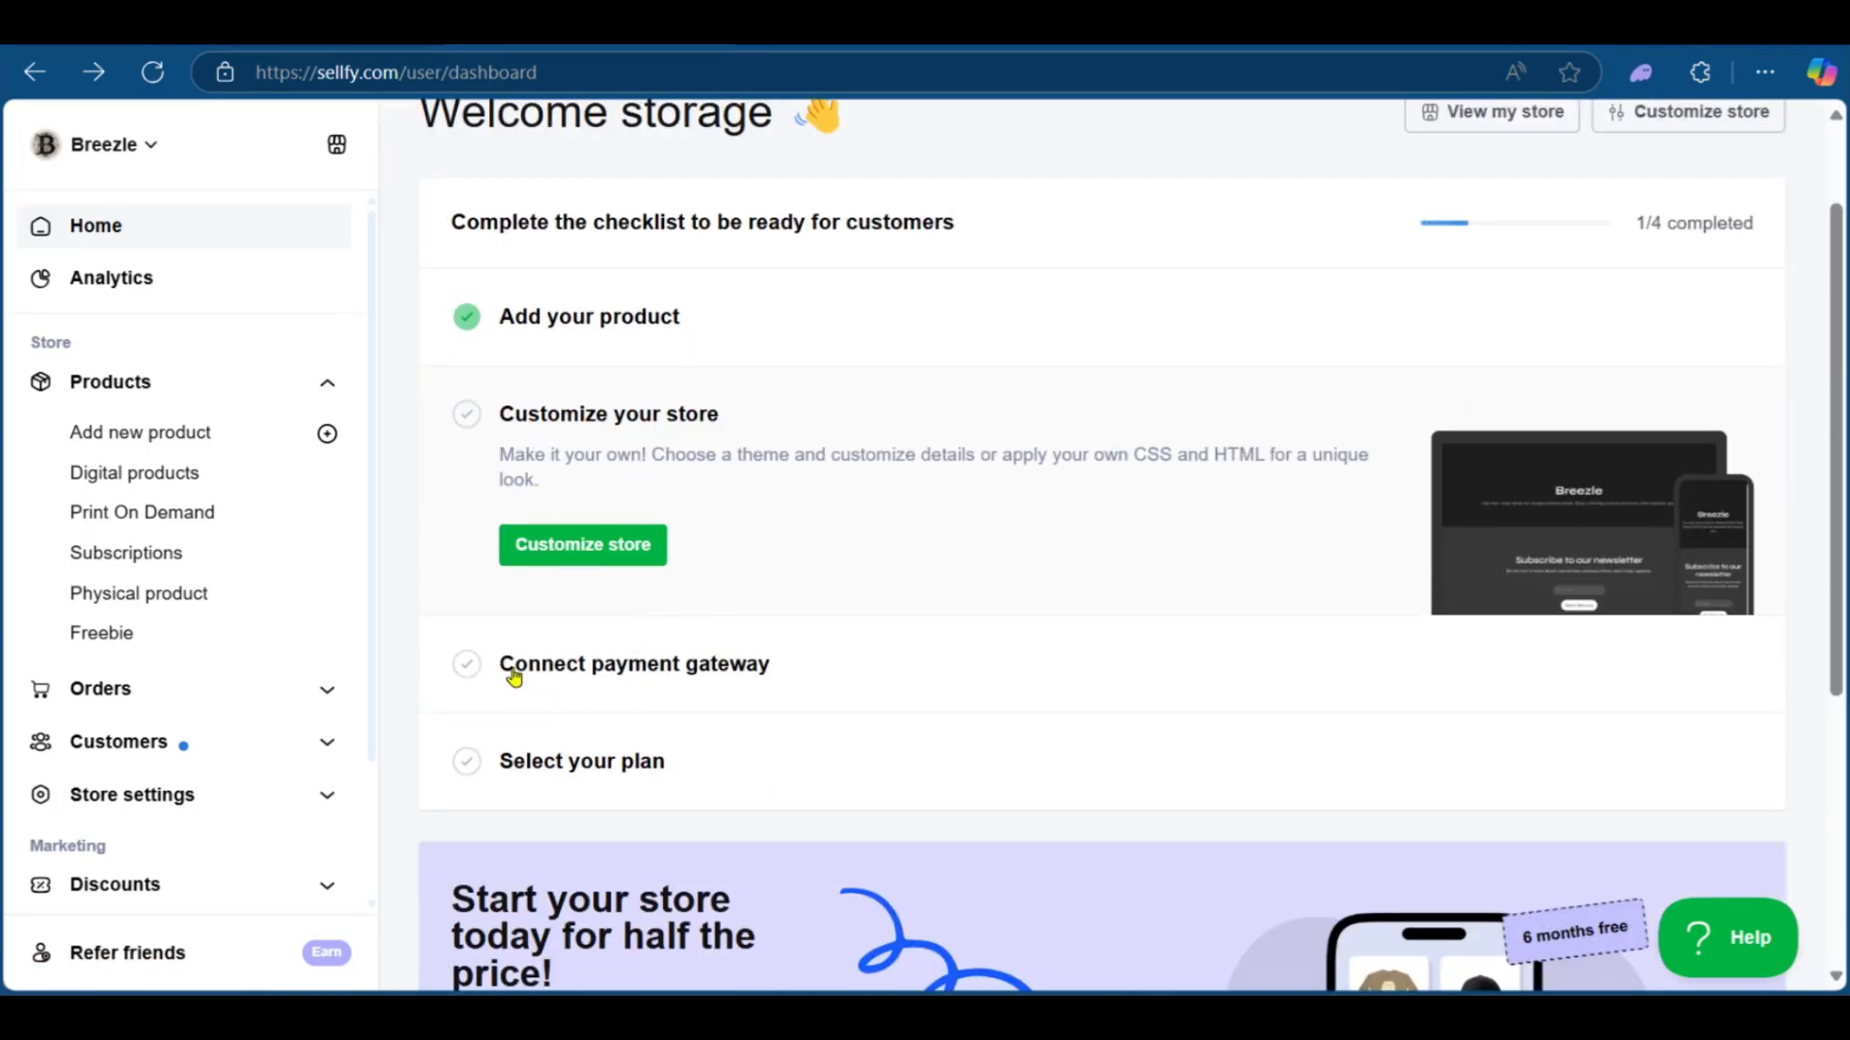
pyautogui.click(615, 667)
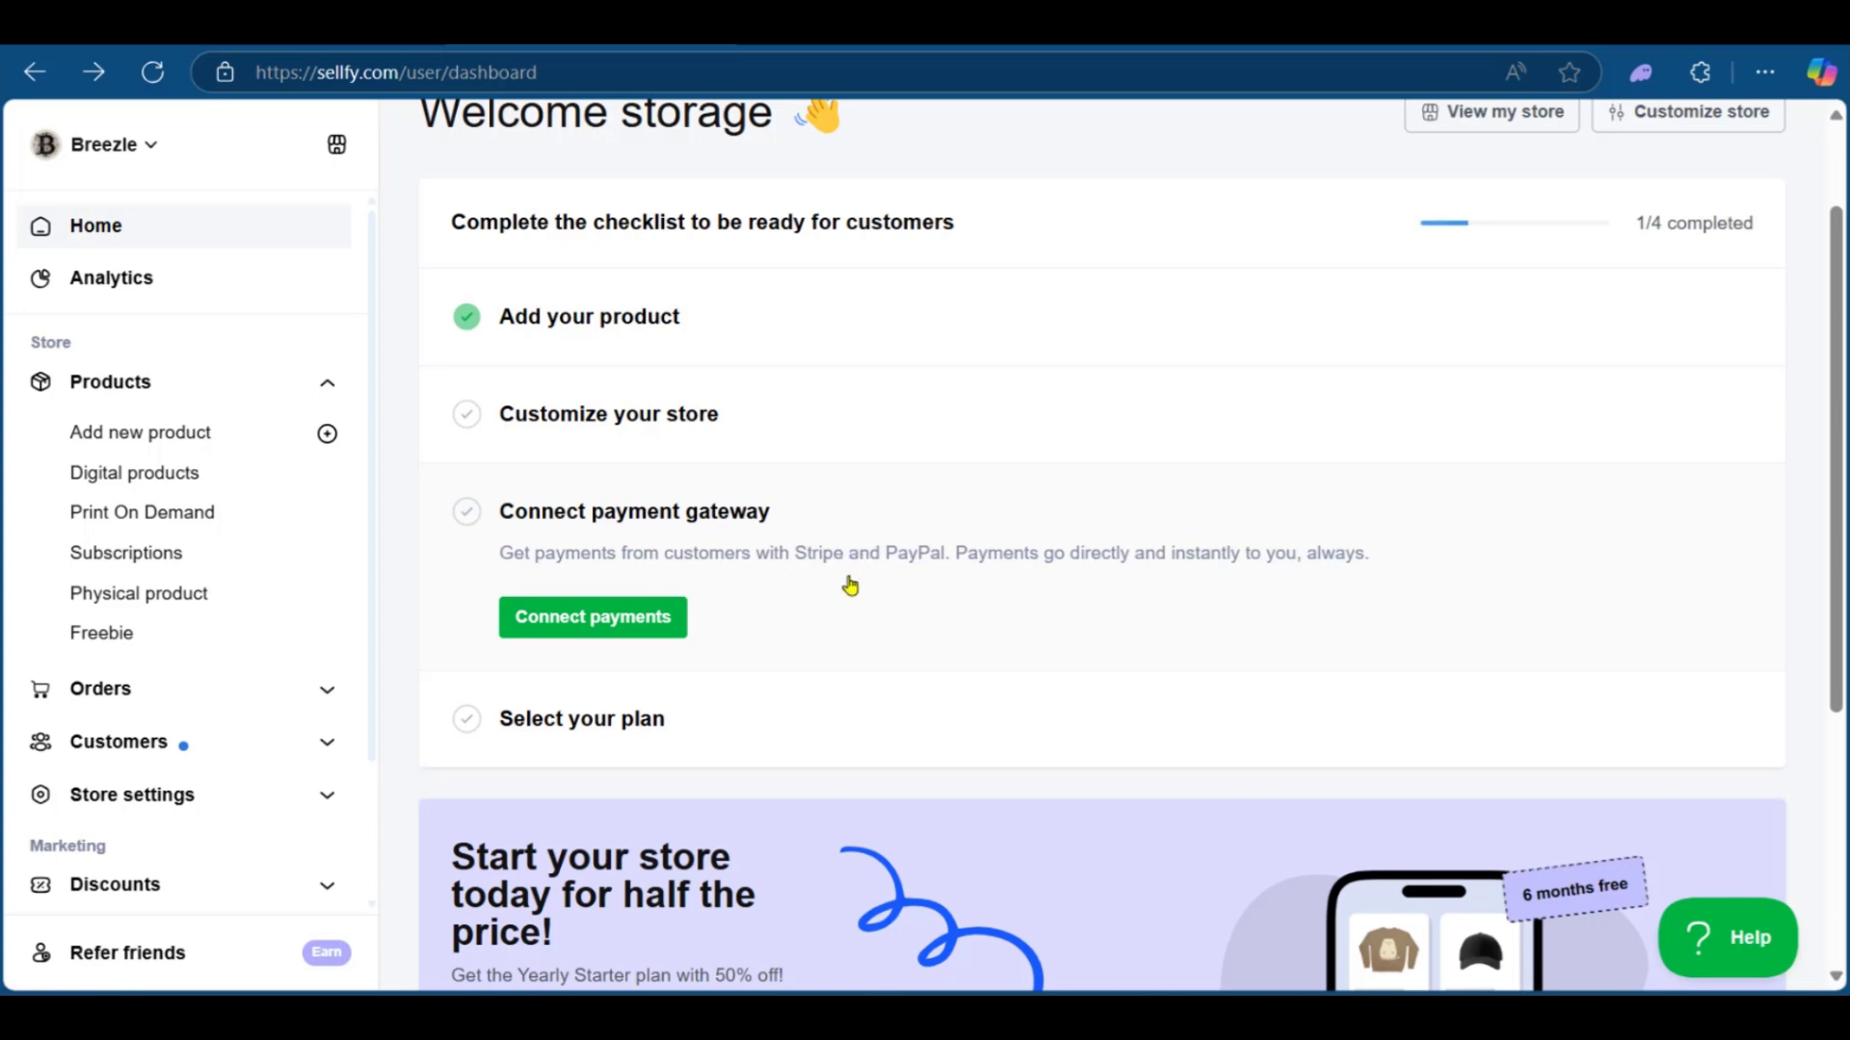
# Step: Open the payment connection settings and review the Stripe and PayPal options
pyautogui.click(546, 628)
pyautogui.scroll(-10, 627, 611)
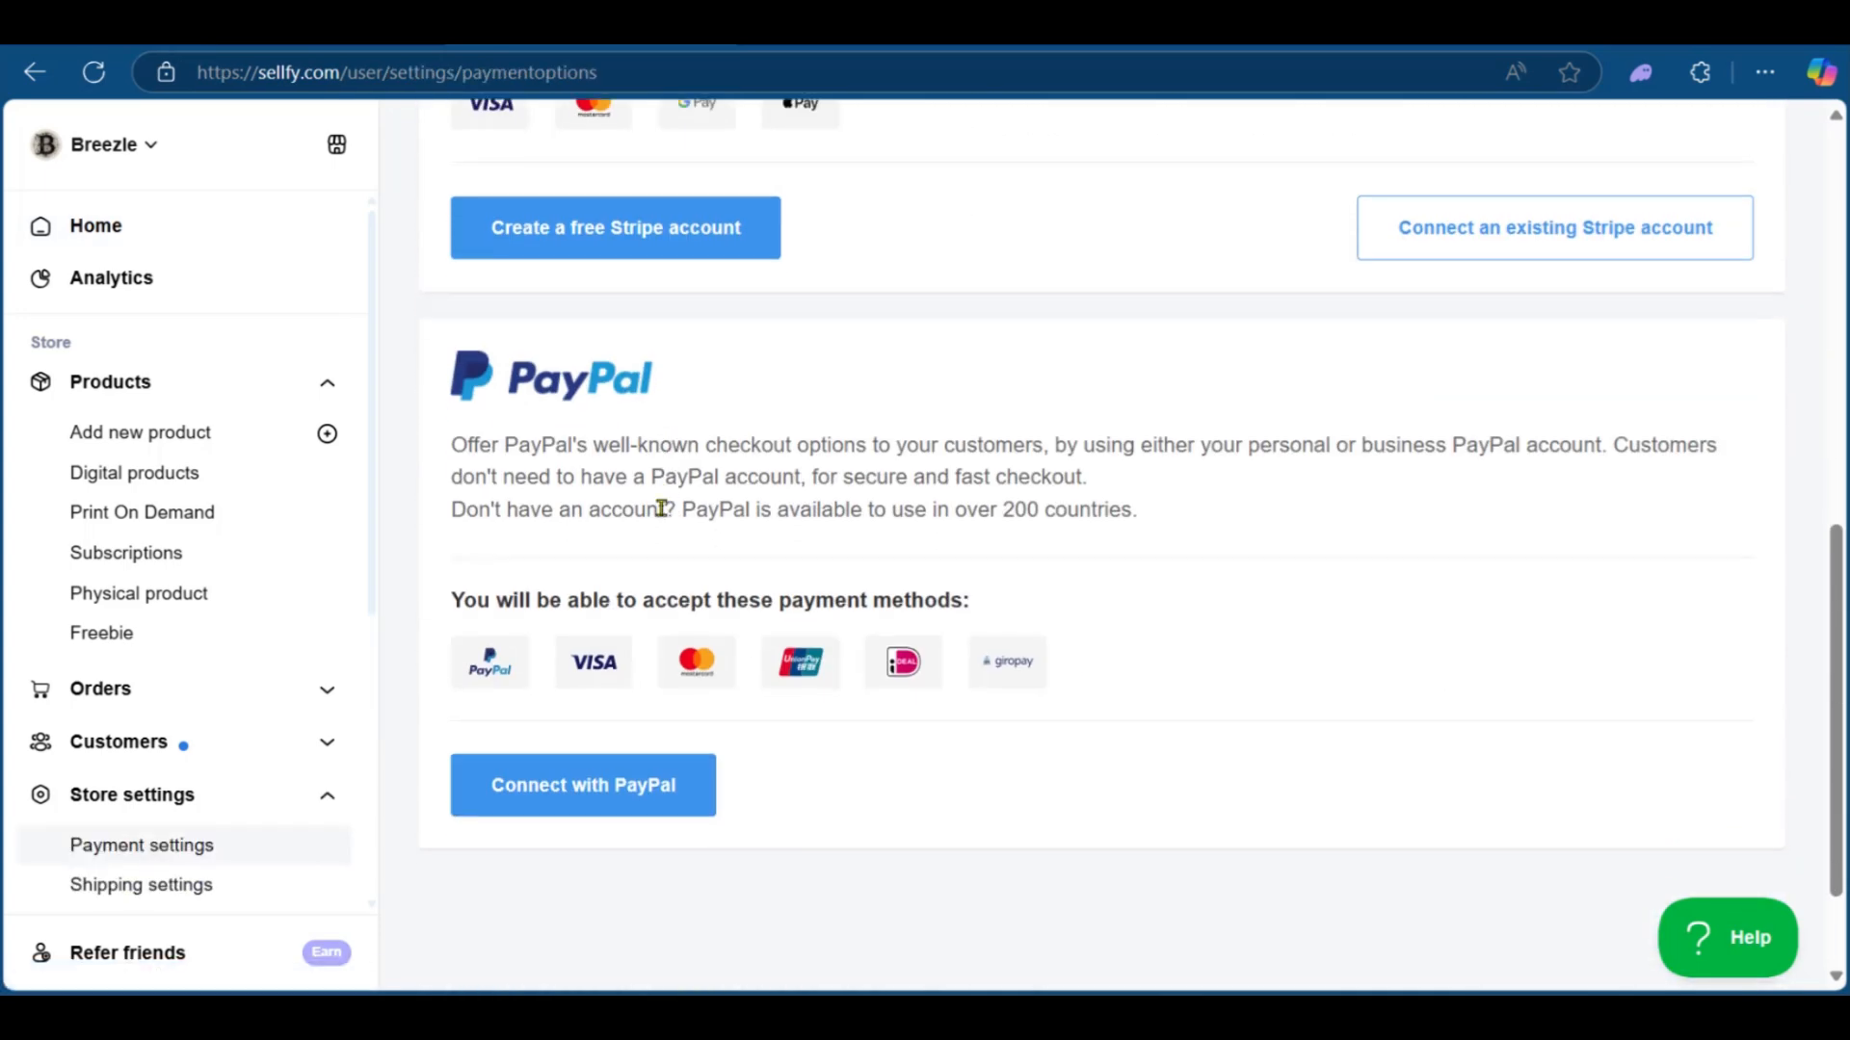
pyautogui.scroll(-2, 661, 505)
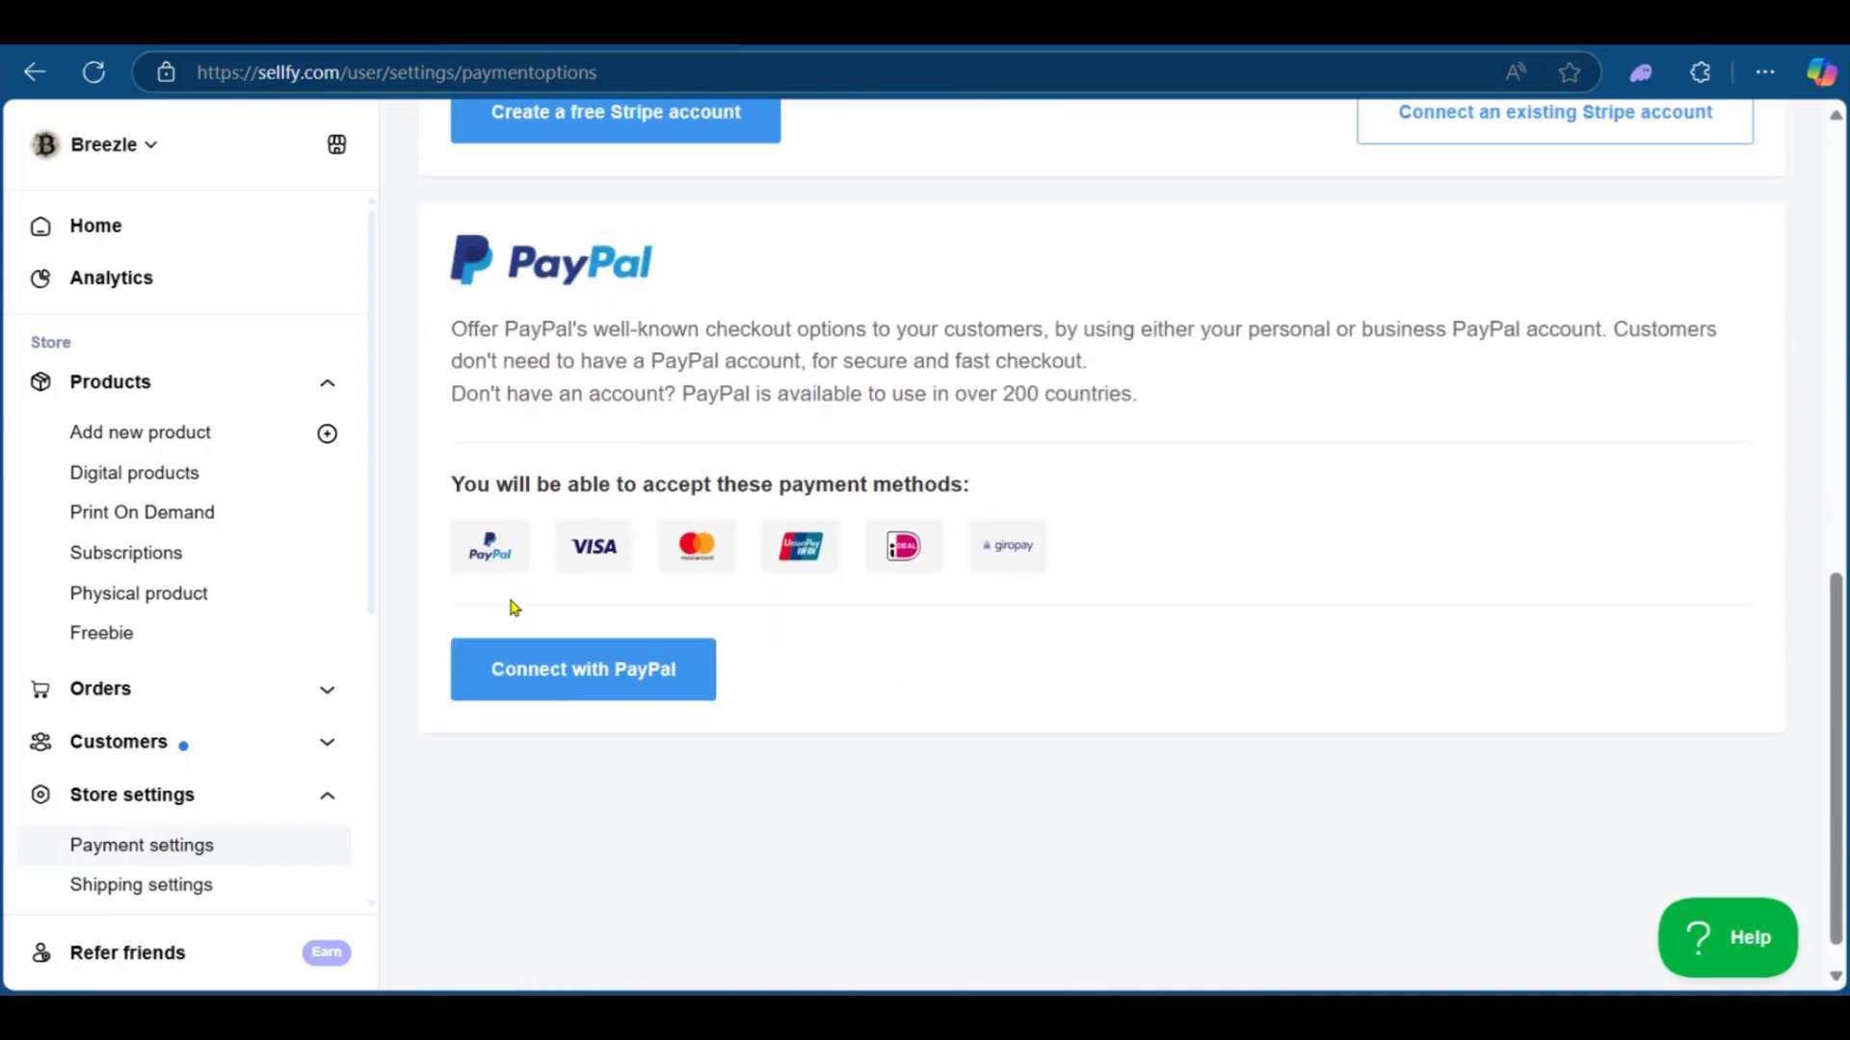
pyautogui.scroll(5, 607, 674)
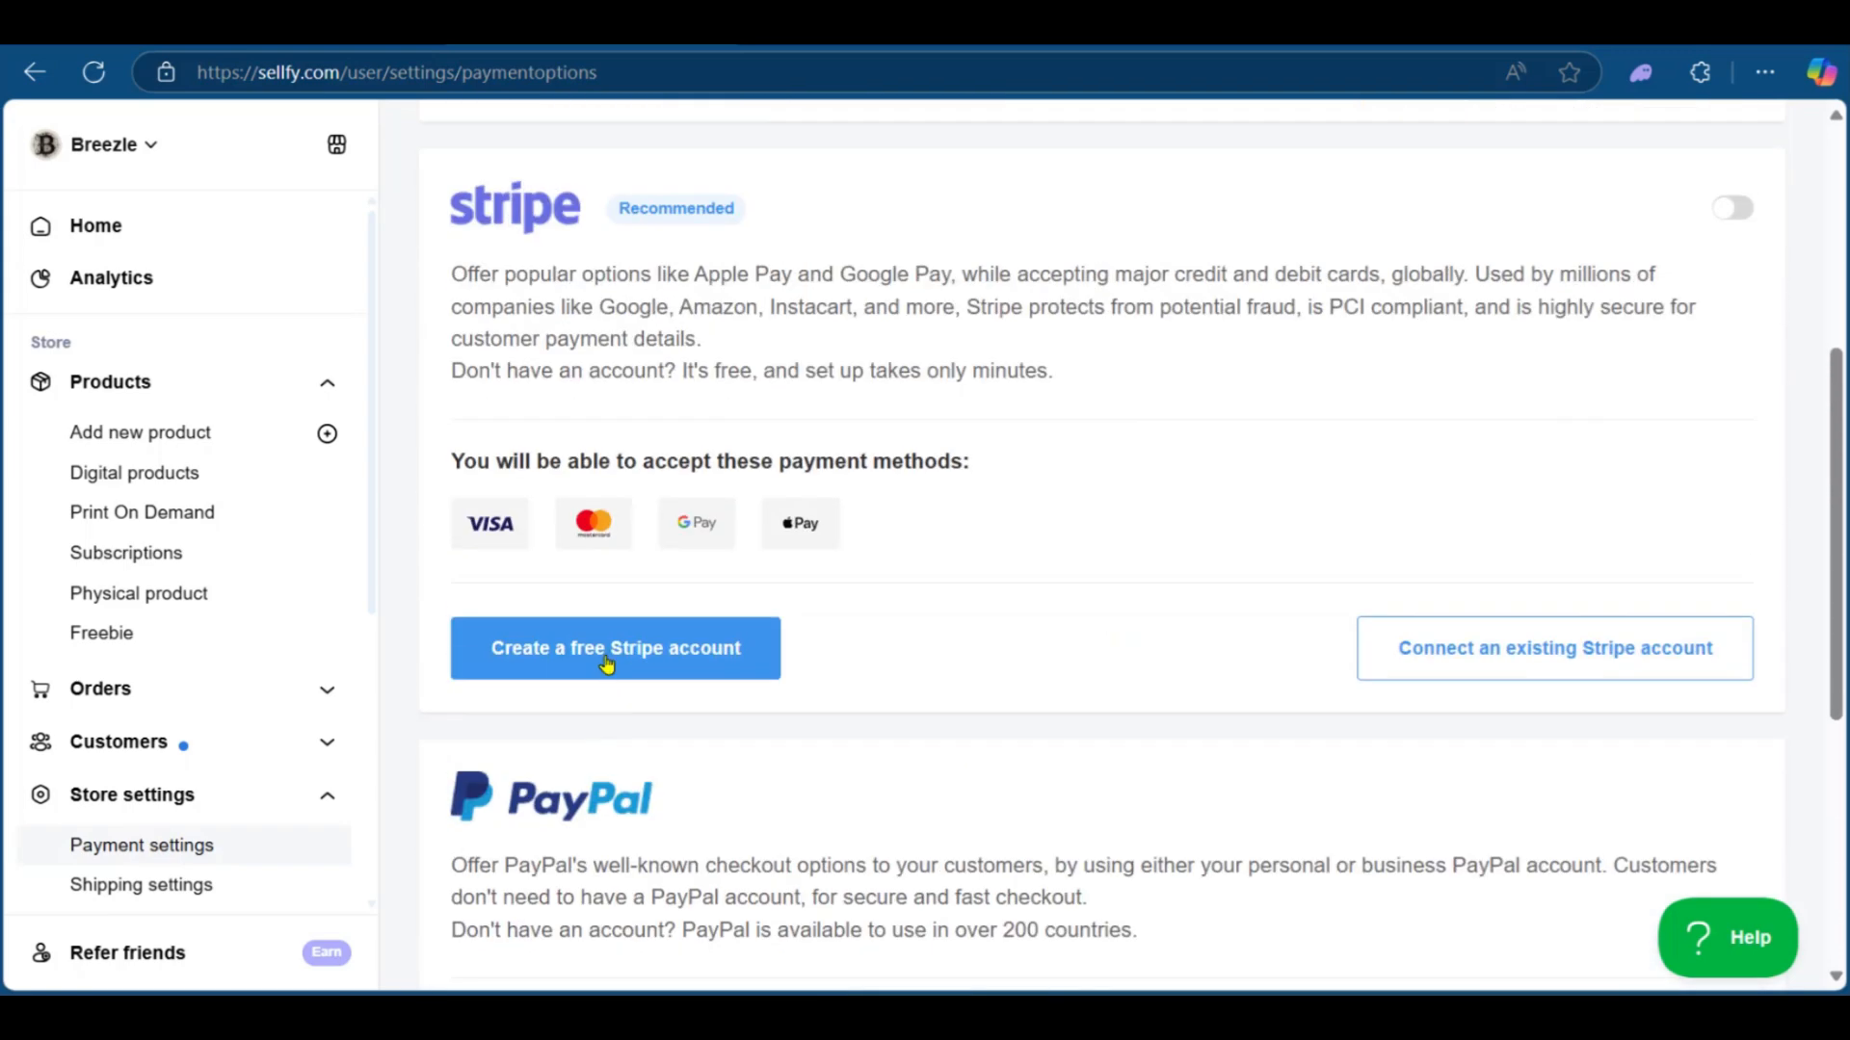
pyautogui.scroll(3, 540, 617)
pyautogui.scroll(-1, 607, 733)
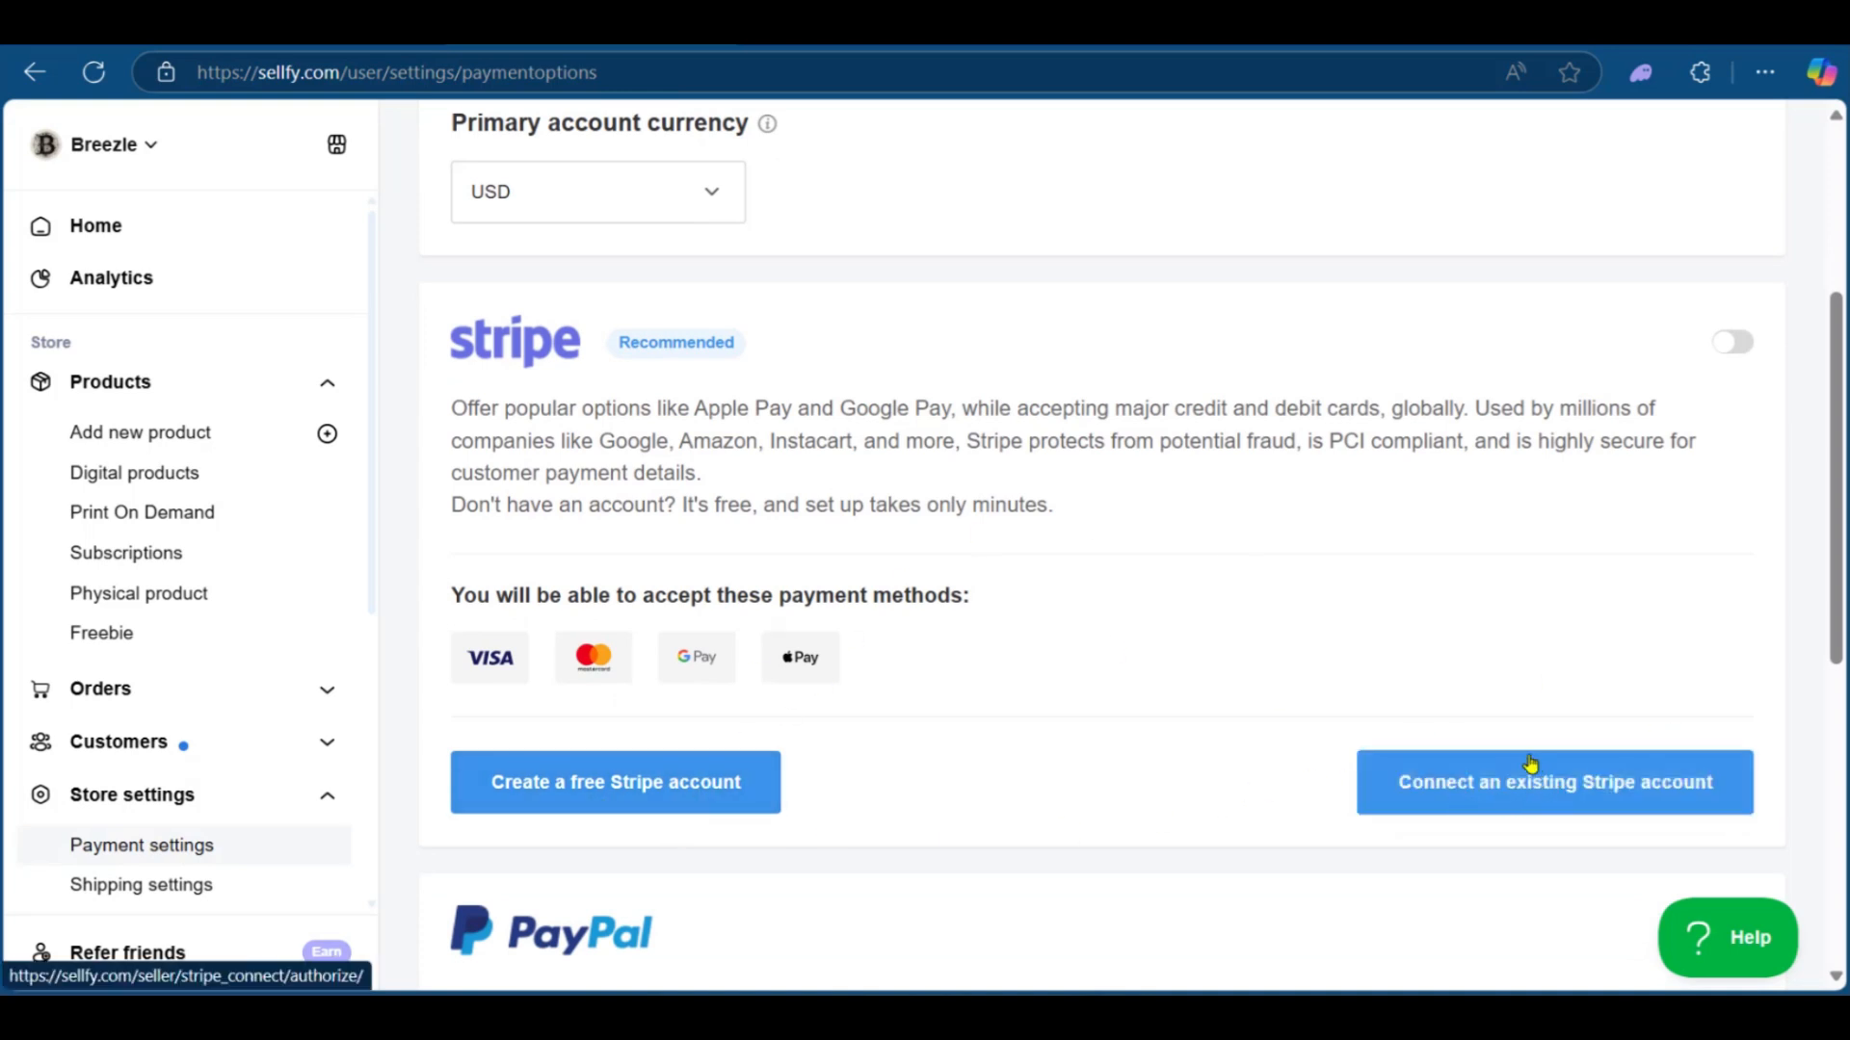
pyautogui.scroll(1, 1530, 766)
pyautogui.scroll(-7, 698, 498)
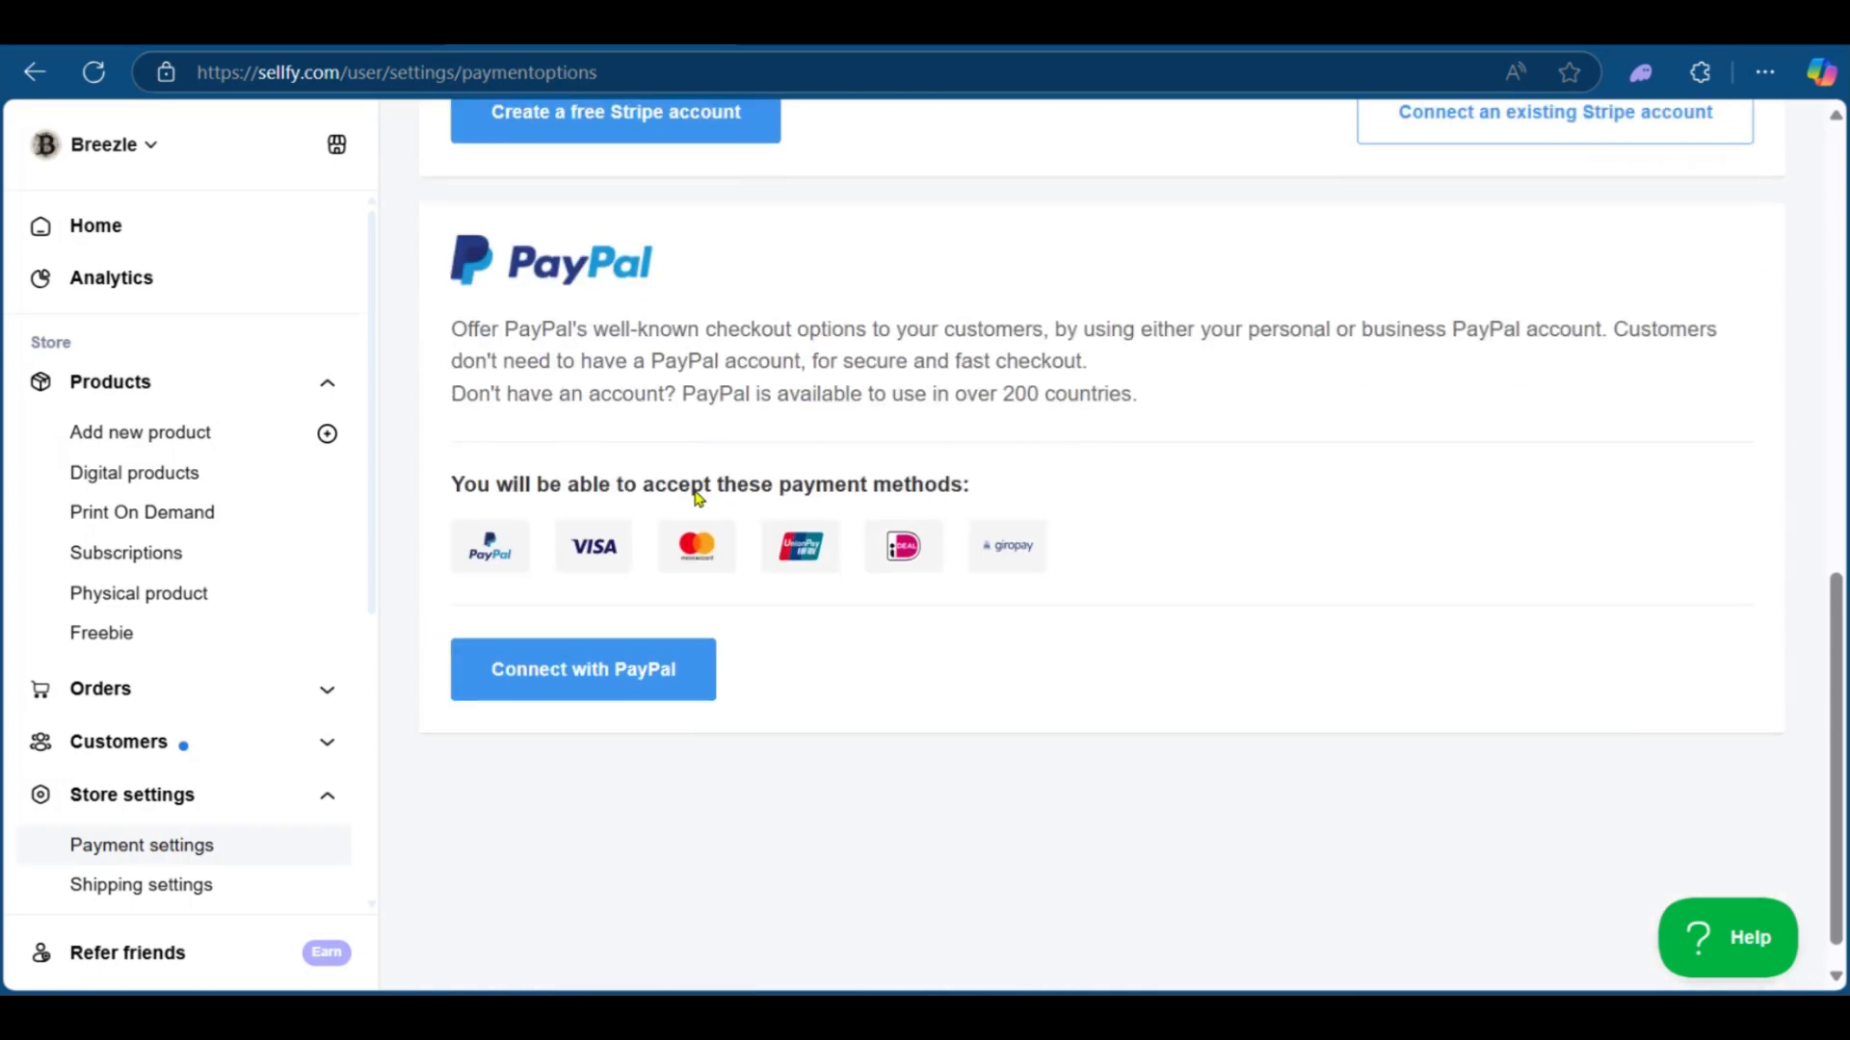
pyautogui.scroll(7, 684, 434)
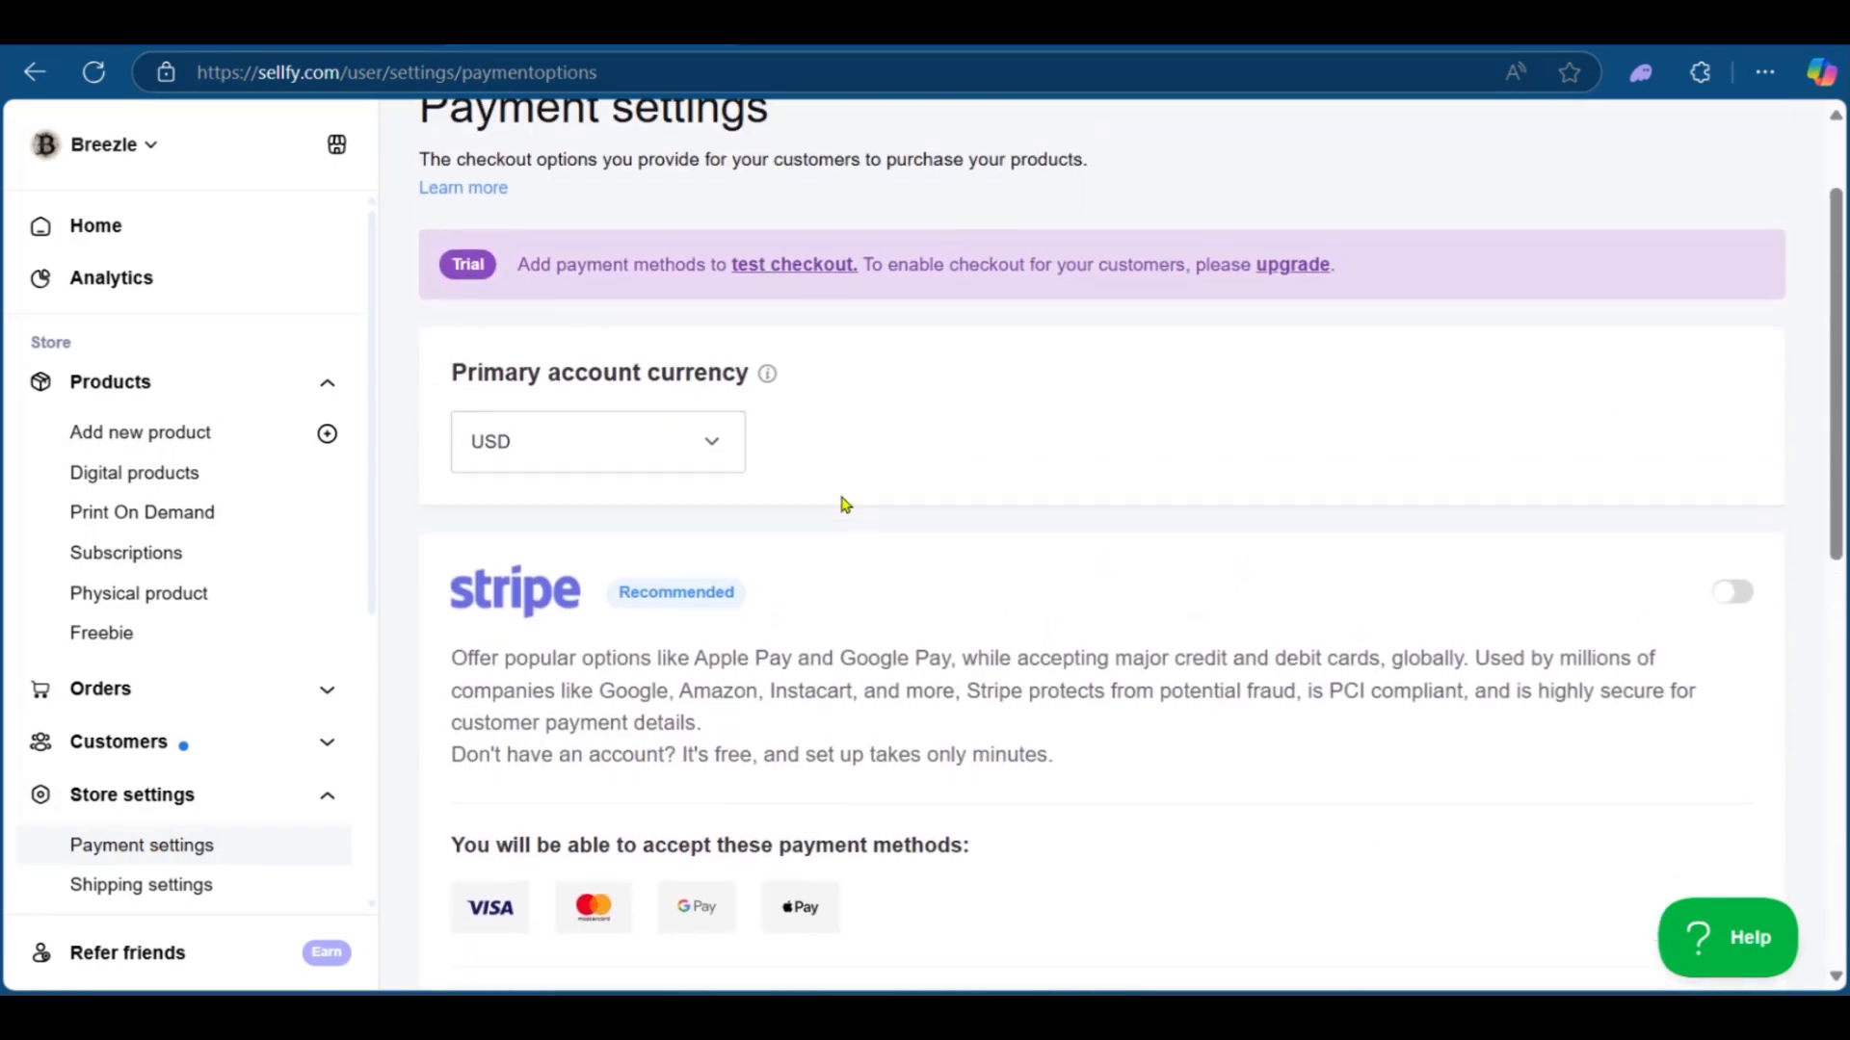
pyautogui.scroll(2, 844, 504)
pyautogui.scroll(-3, 838, 479)
pyautogui.scroll(3, 818, 463)
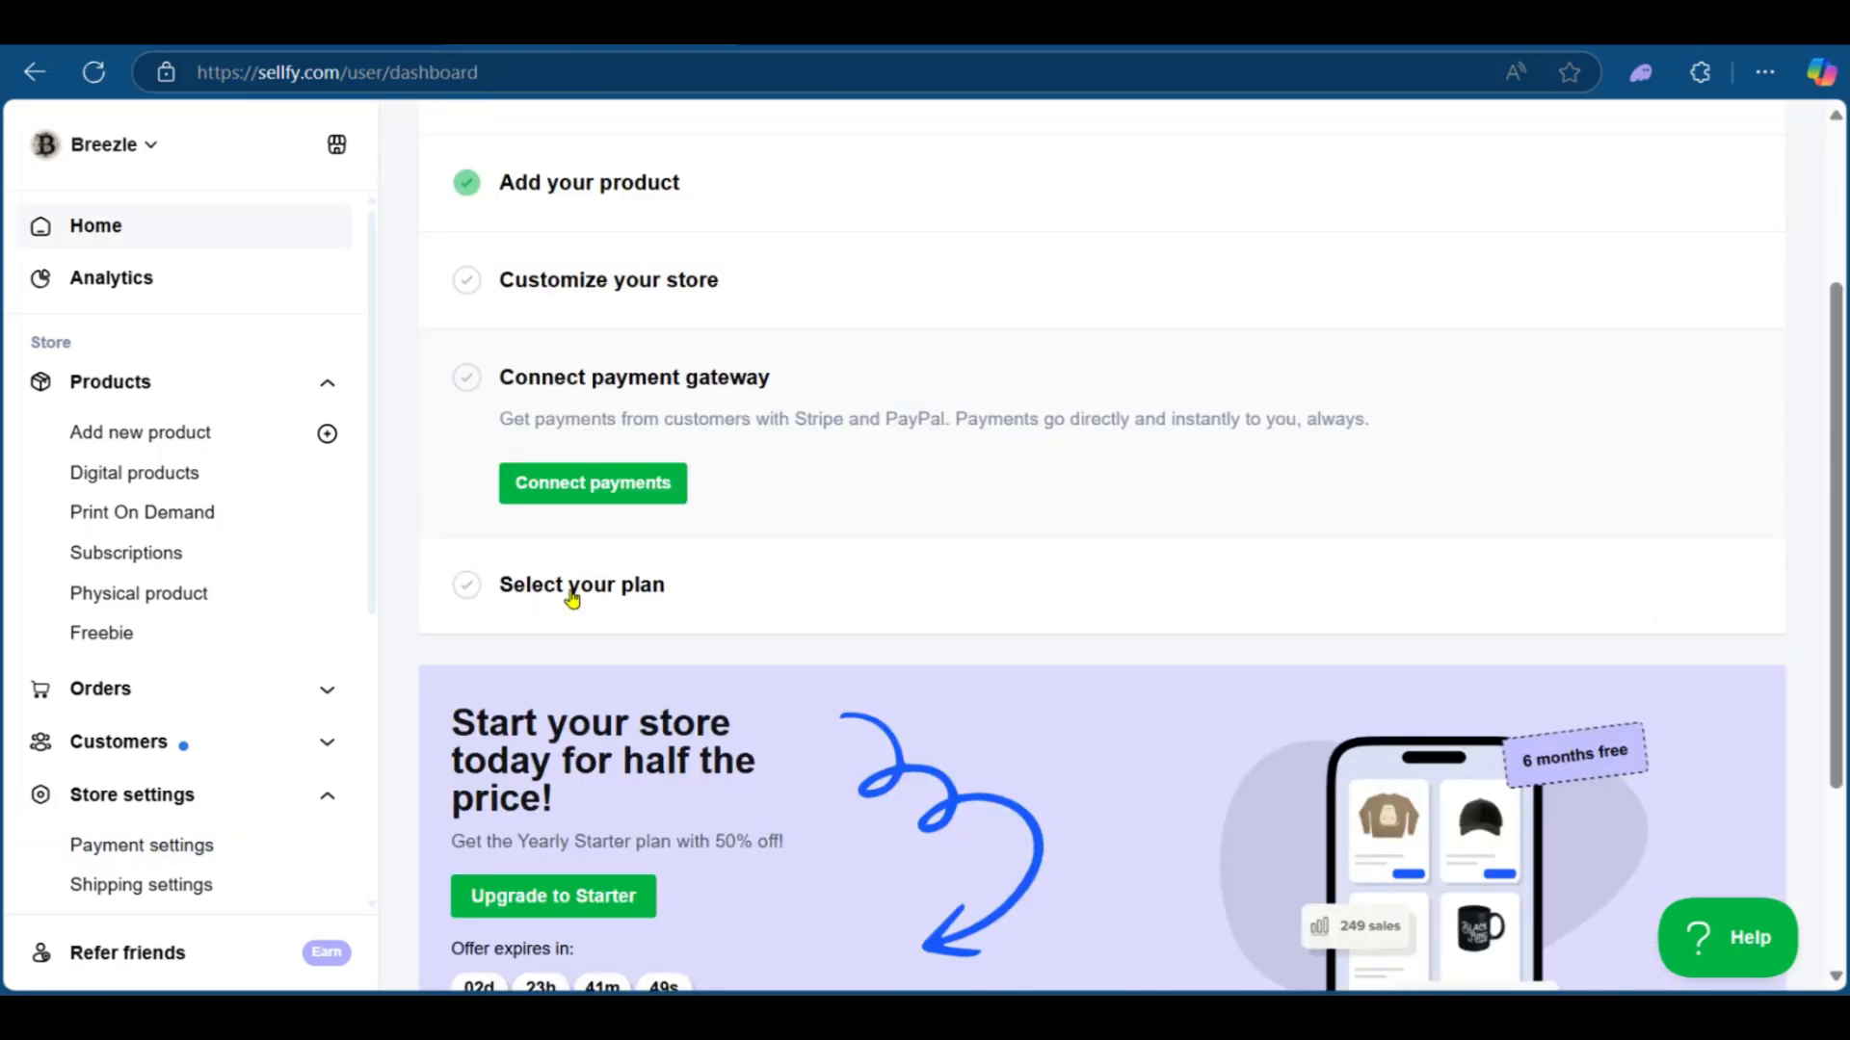
# Step: Expand the Select your plan and Customize your store items of the dashboard checklist
pyautogui.click(571, 589)
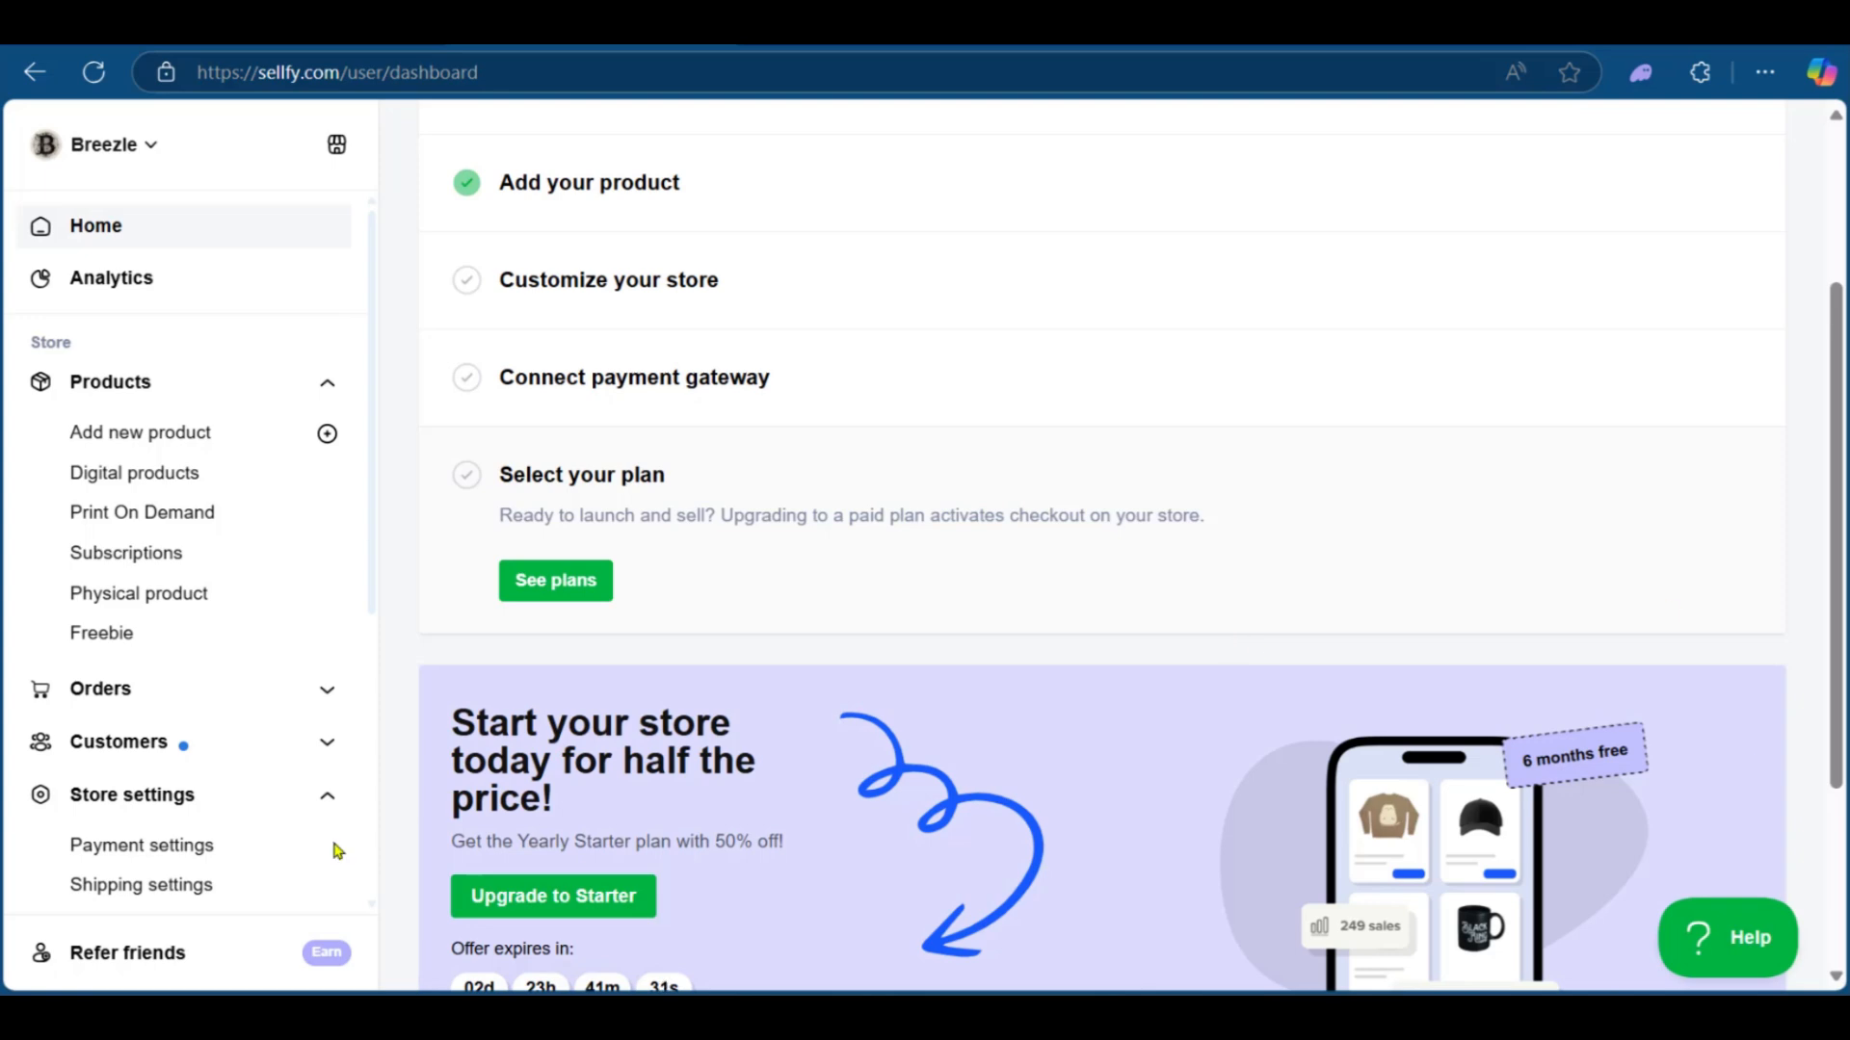
pyautogui.scroll(3, 516, 730)
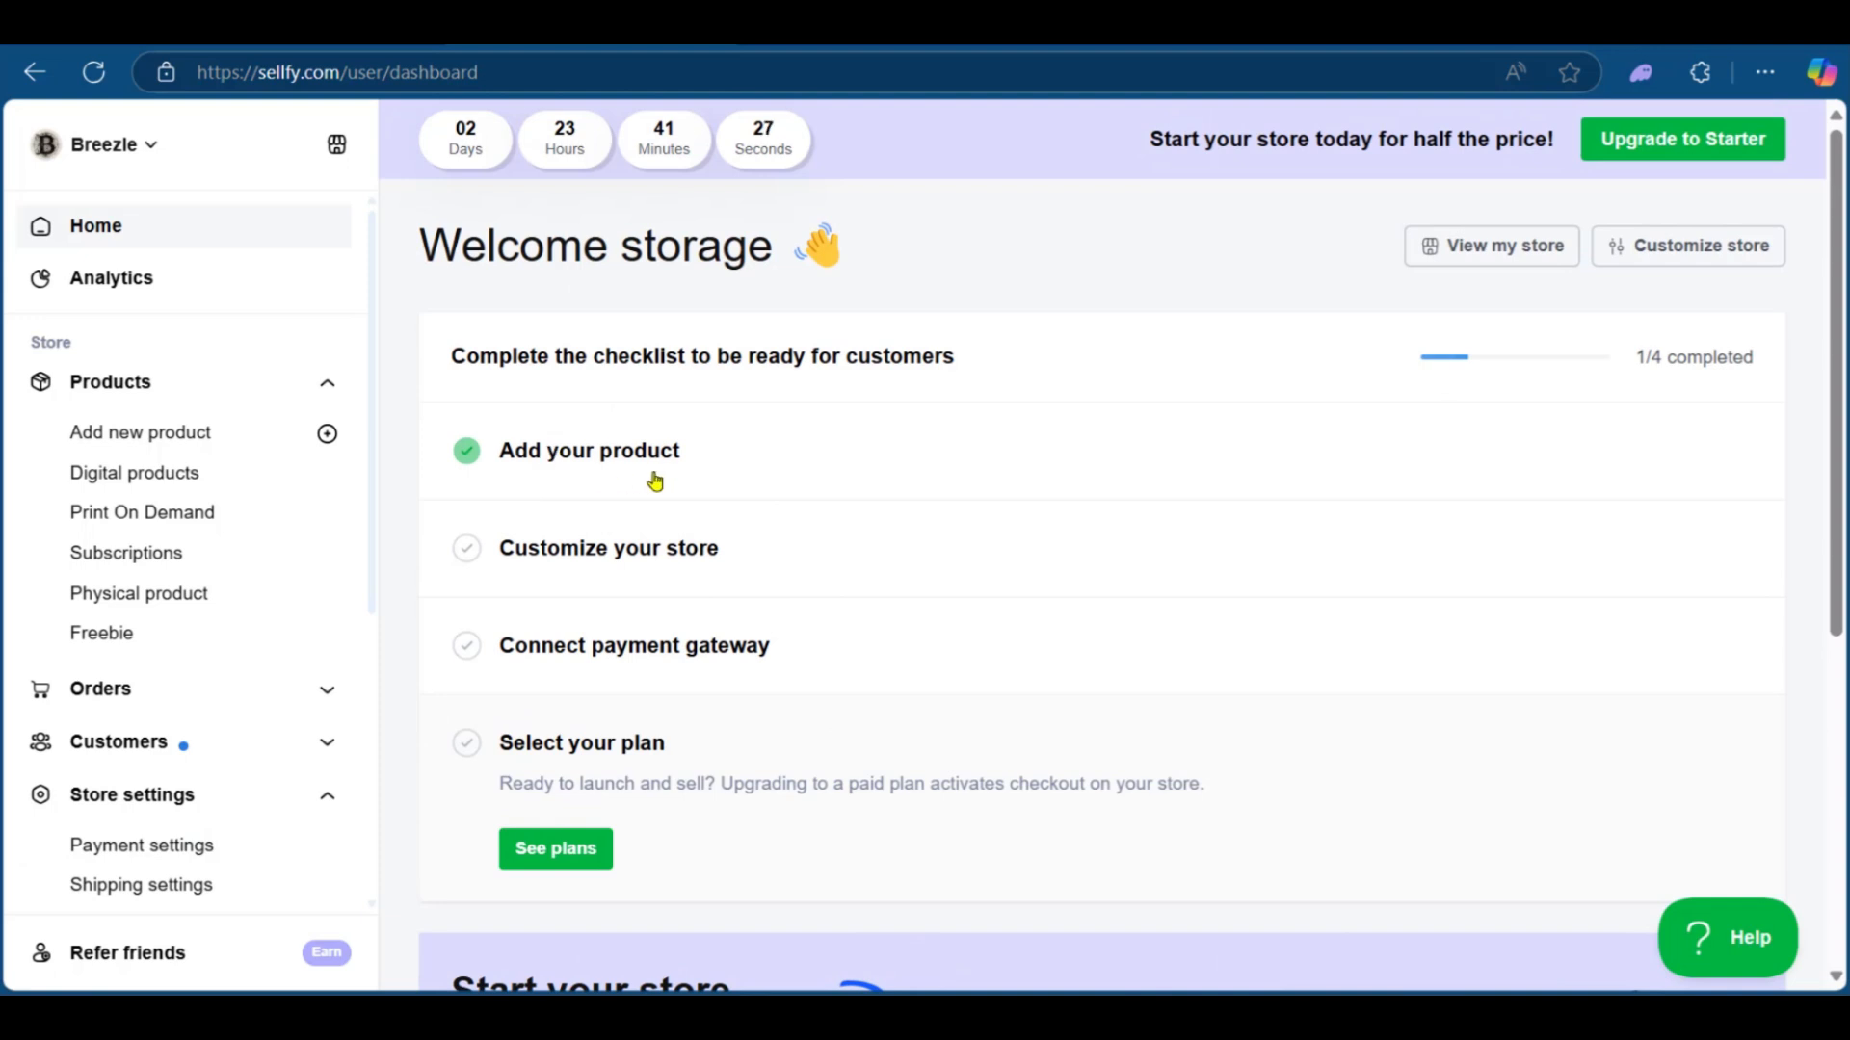
pyautogui.click(652, 557)
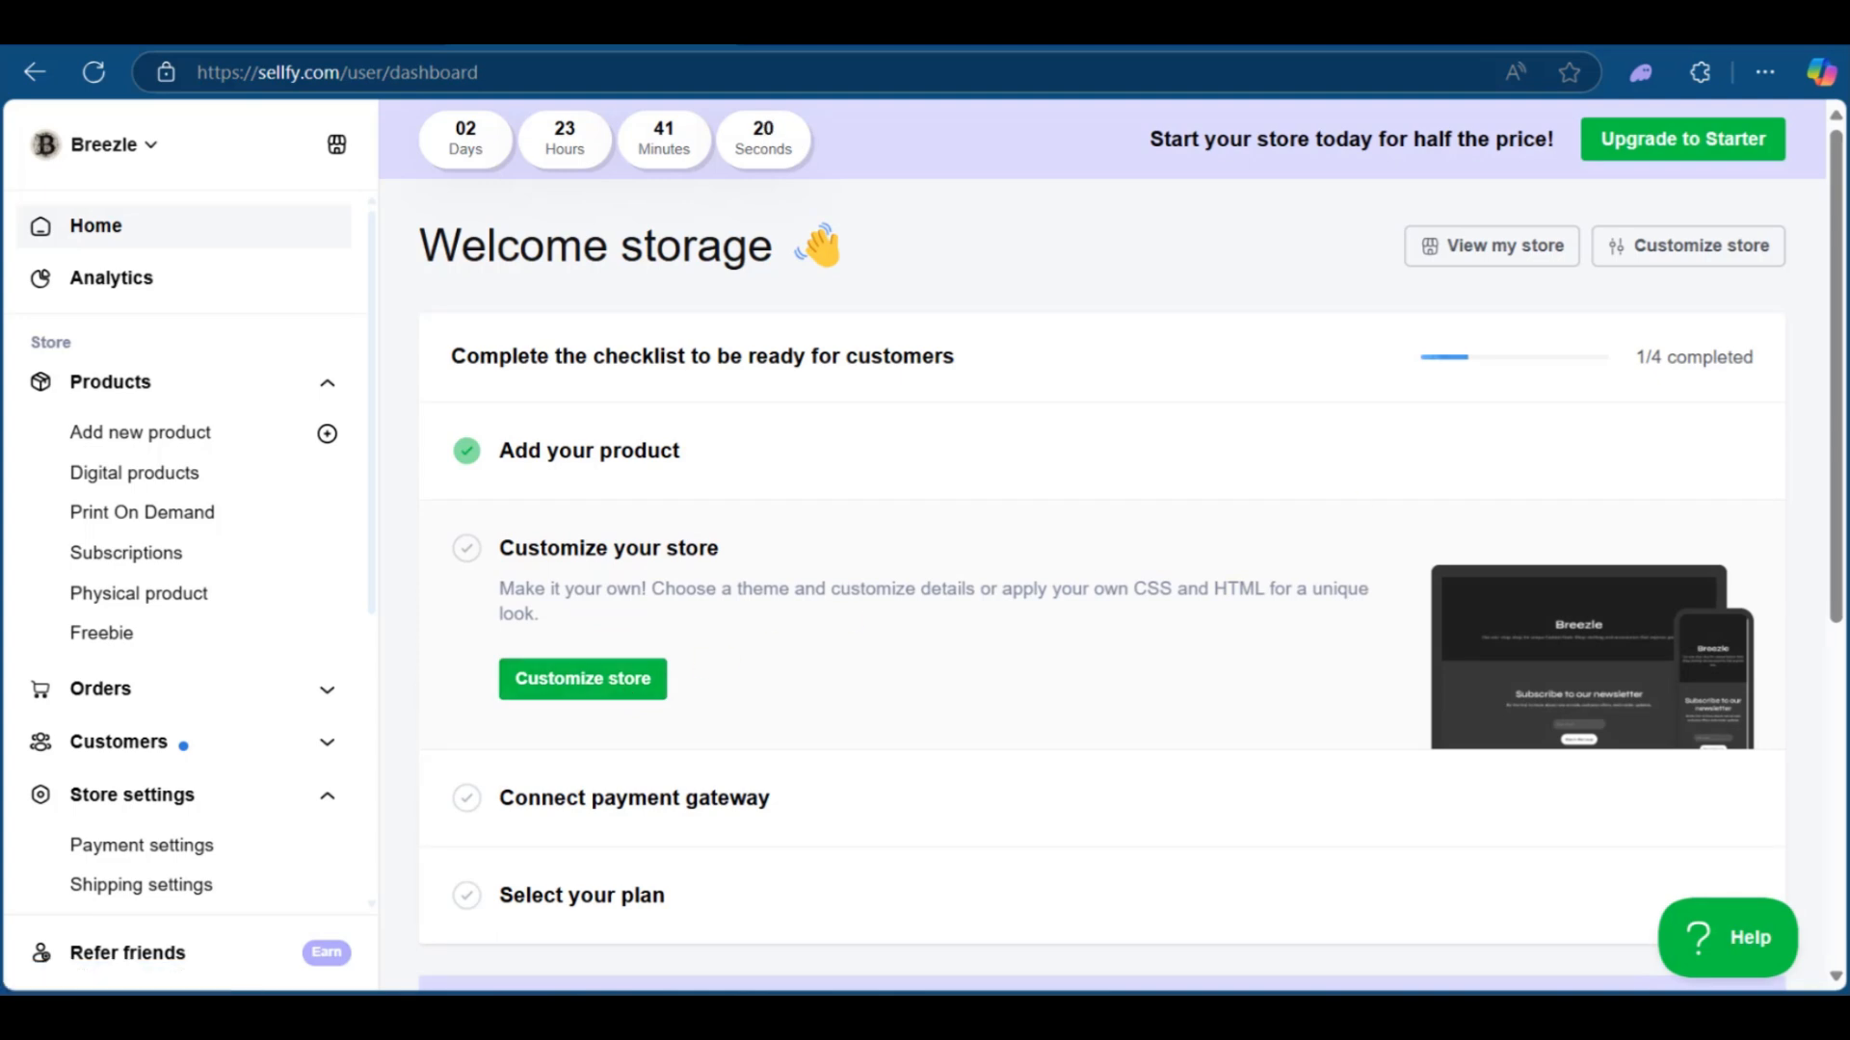
pyautogui.scroll(-4, 632, 404)
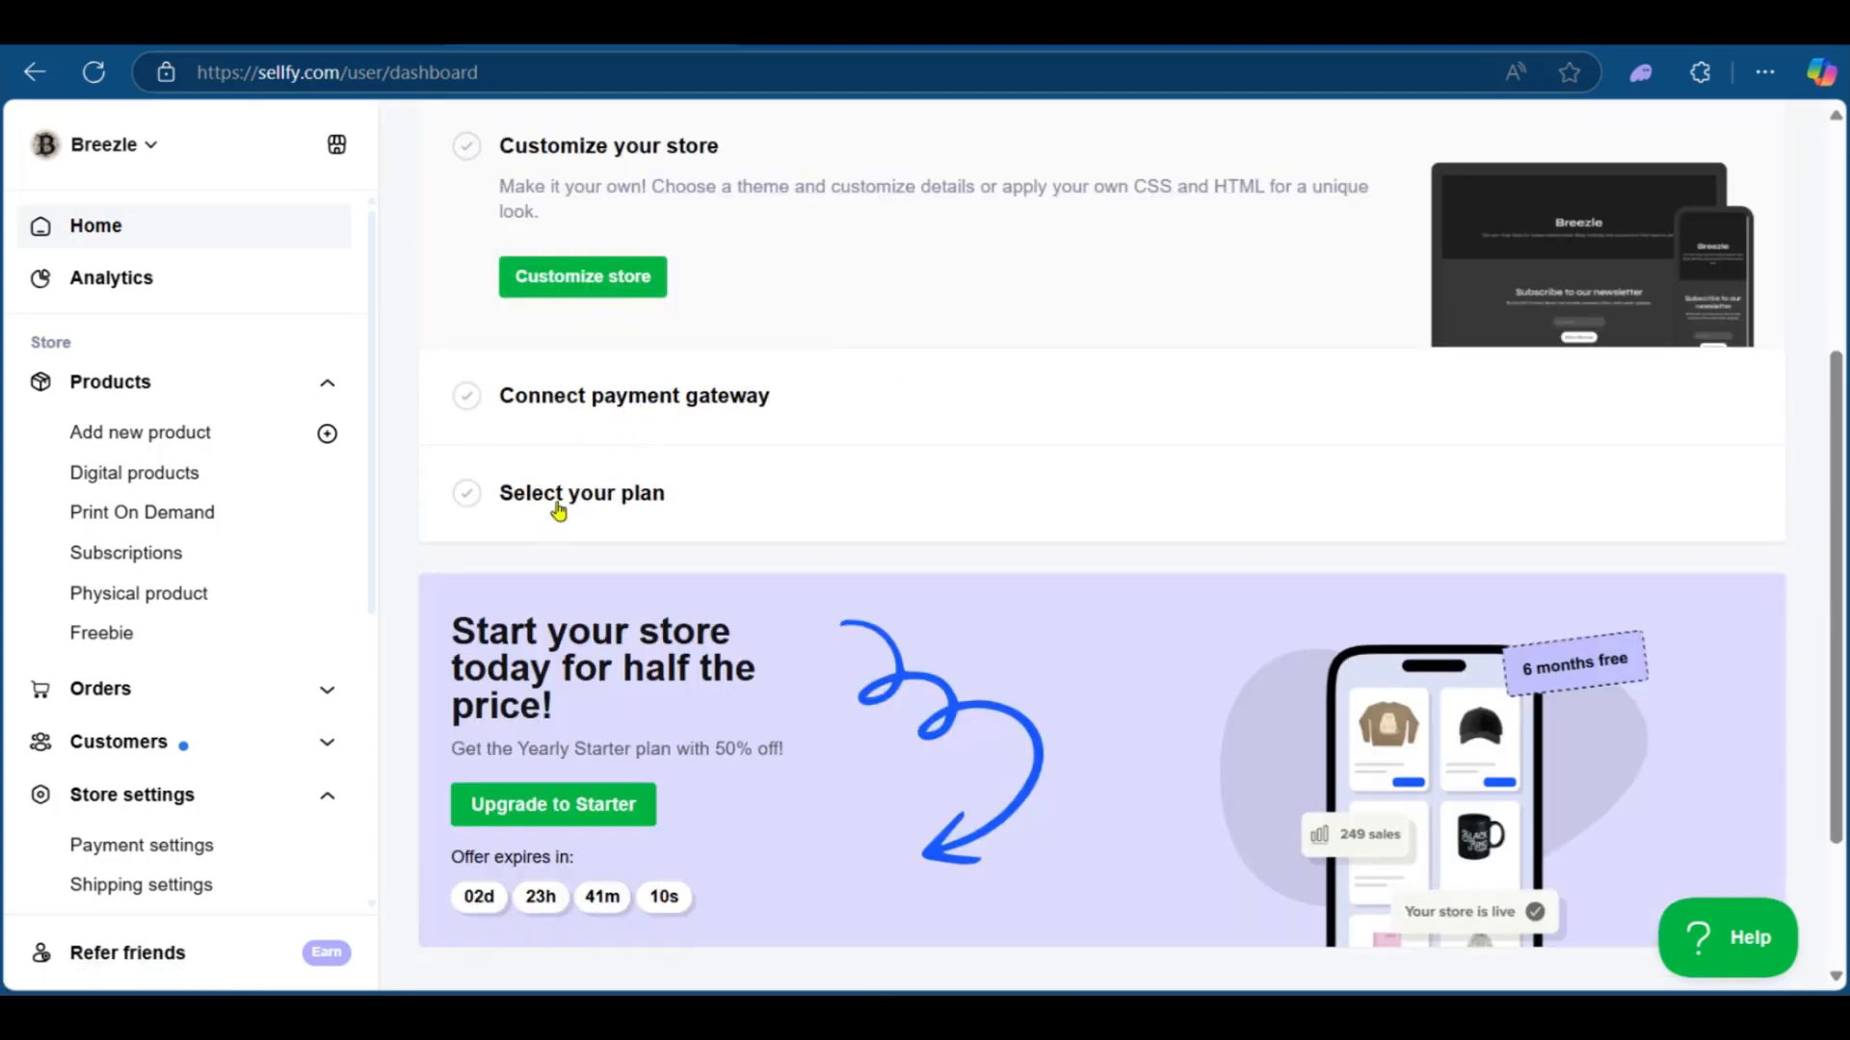
pyautogui.scroll(4, 738, 486)
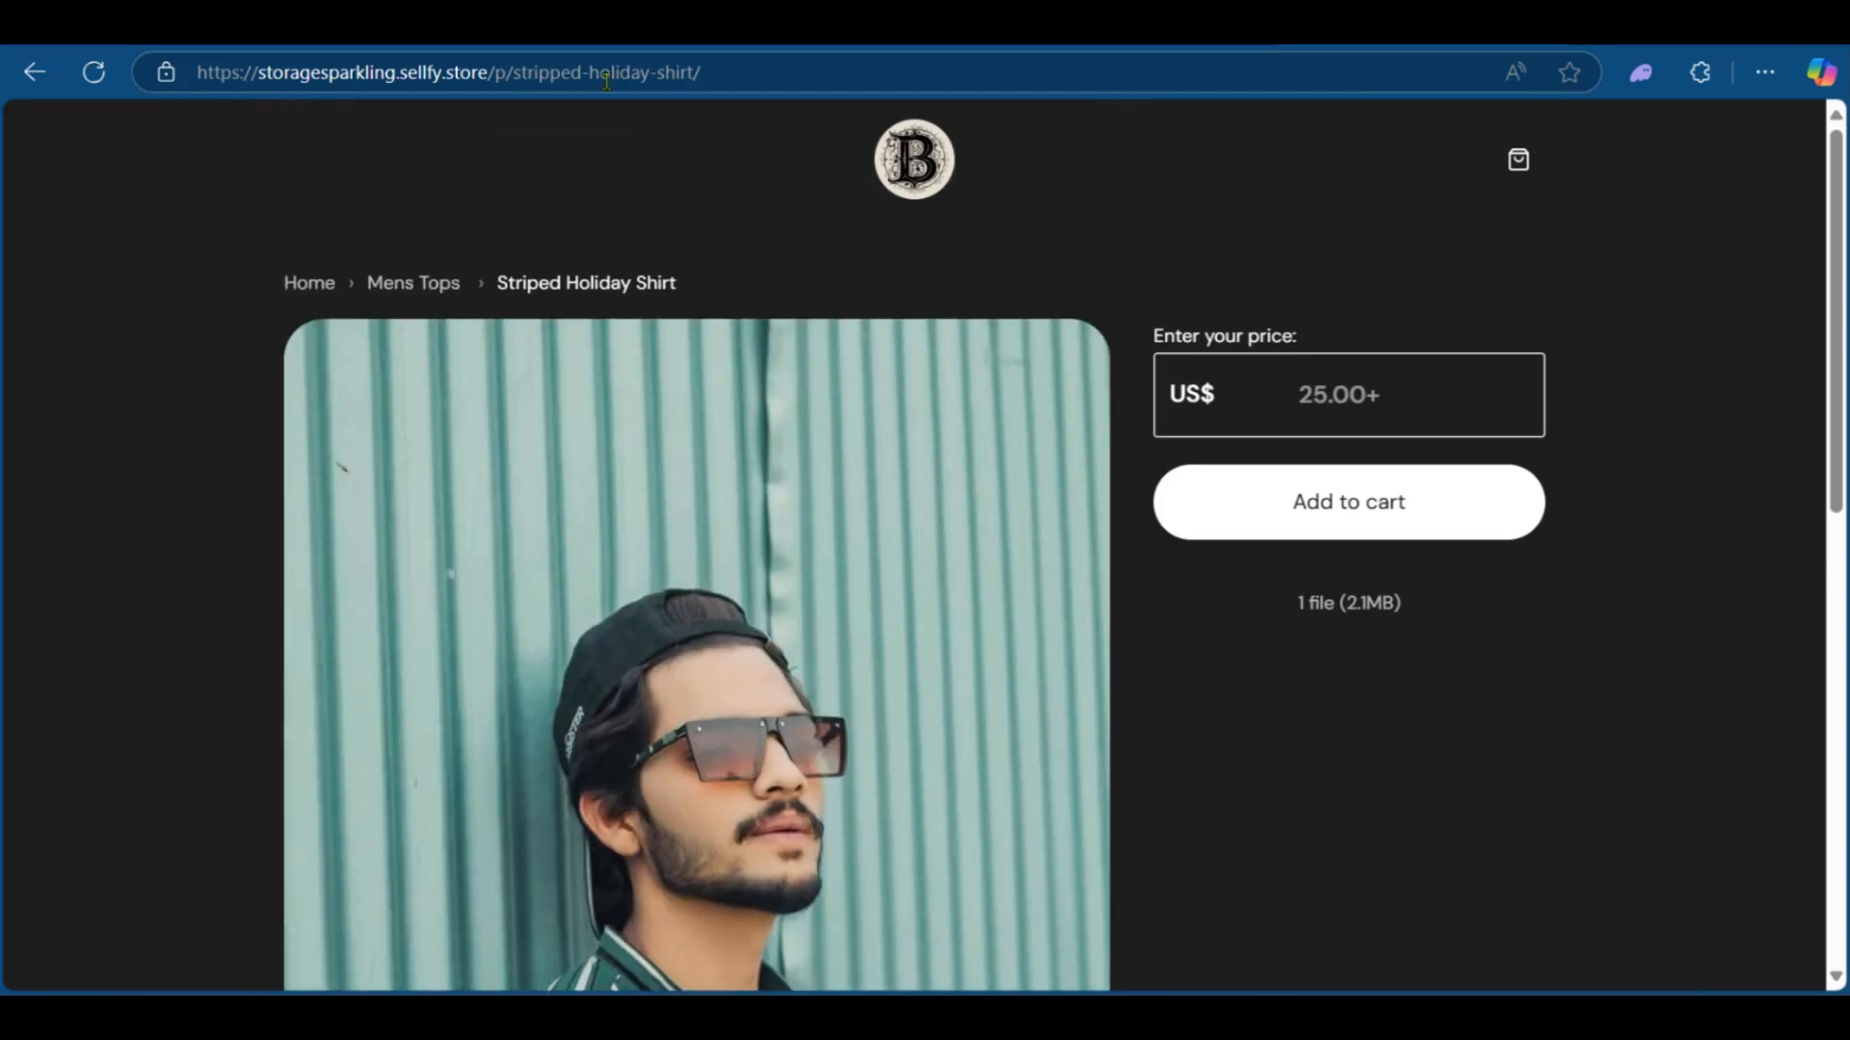
pyautogui.click(606, 81)
pyautogui.click(1466, 749)
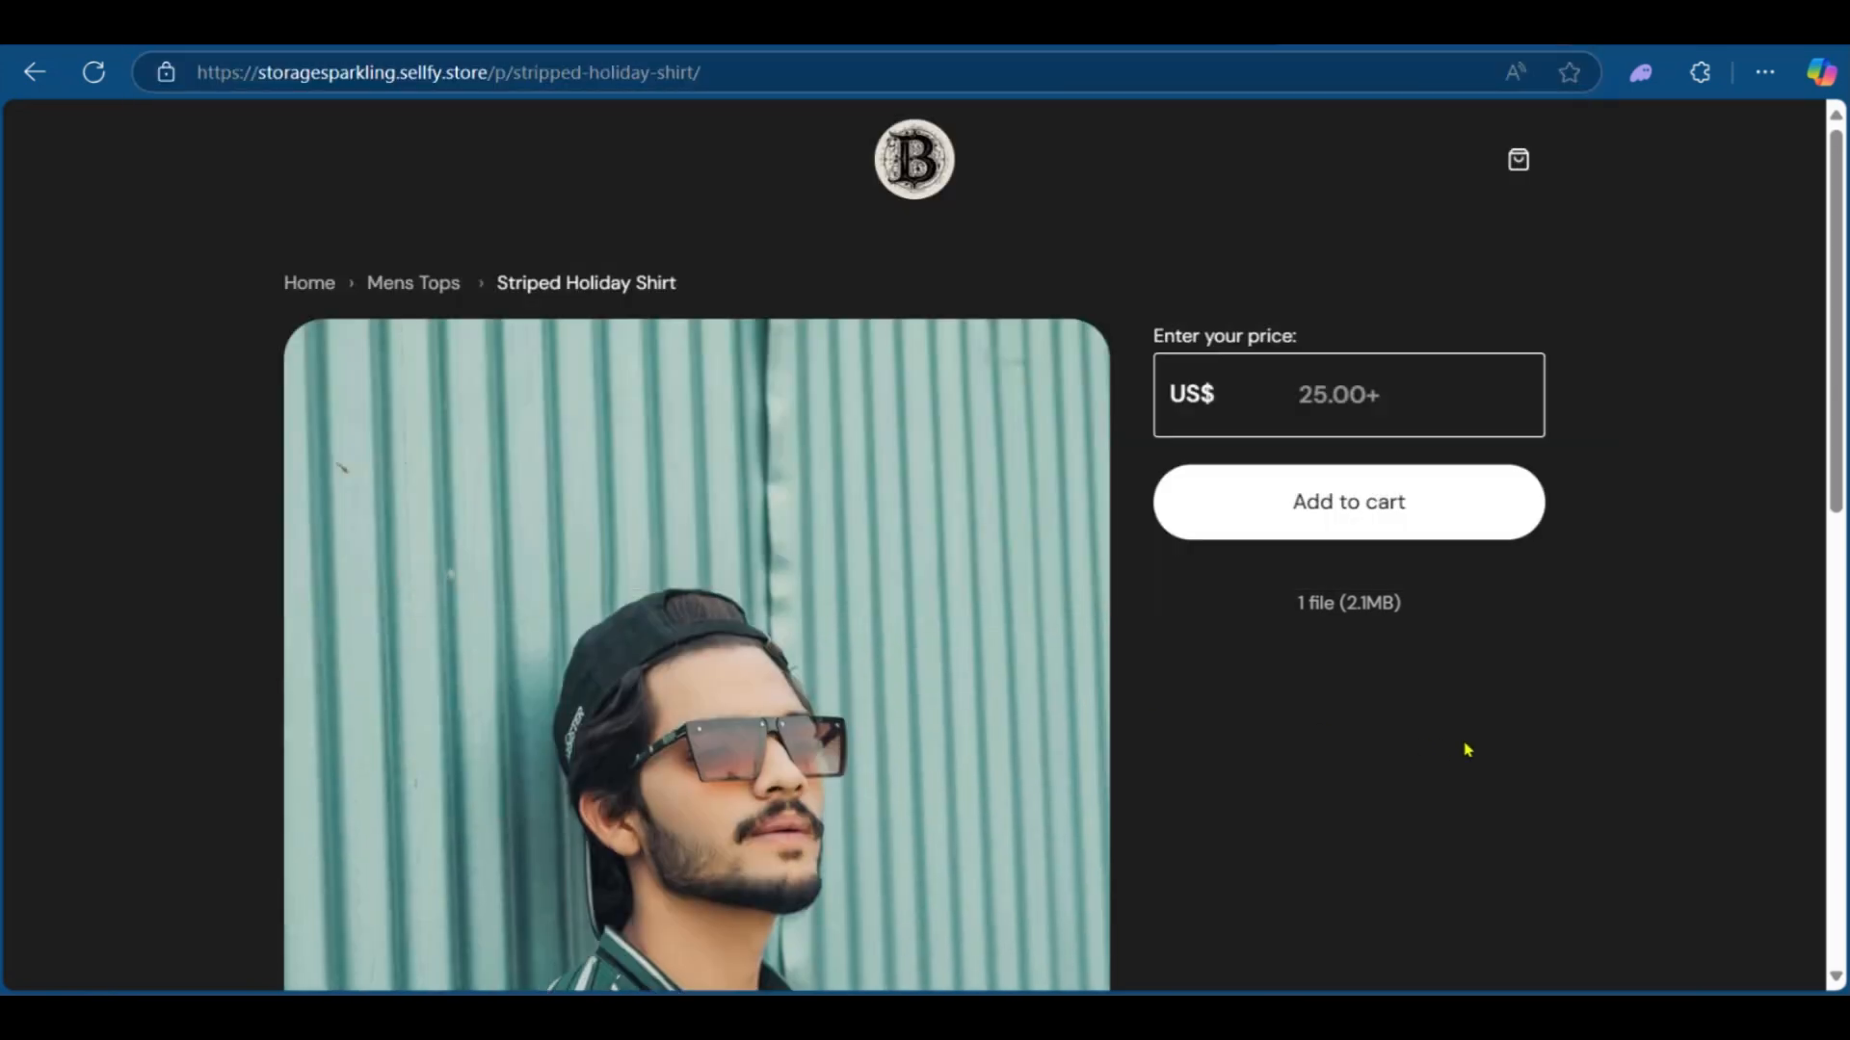